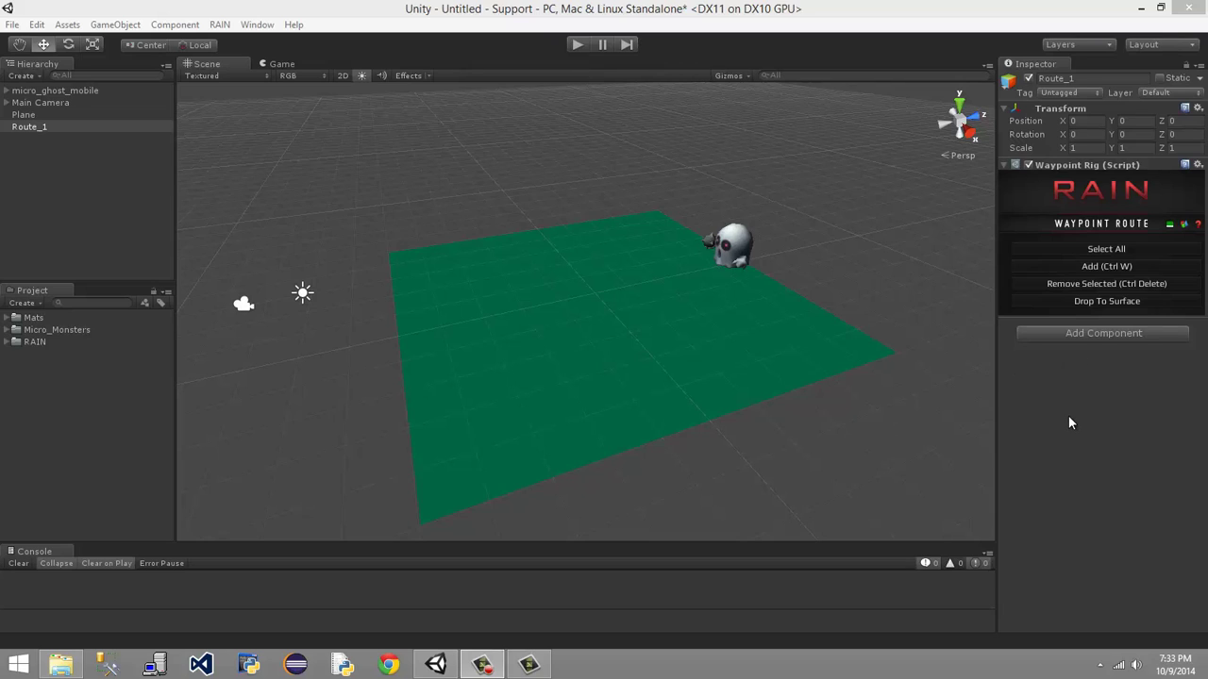
Review the game view and inspect the micro_ghost_mobile, Main Camera, Plane and Route_1 objects in the scene.
left_click(39, 183)
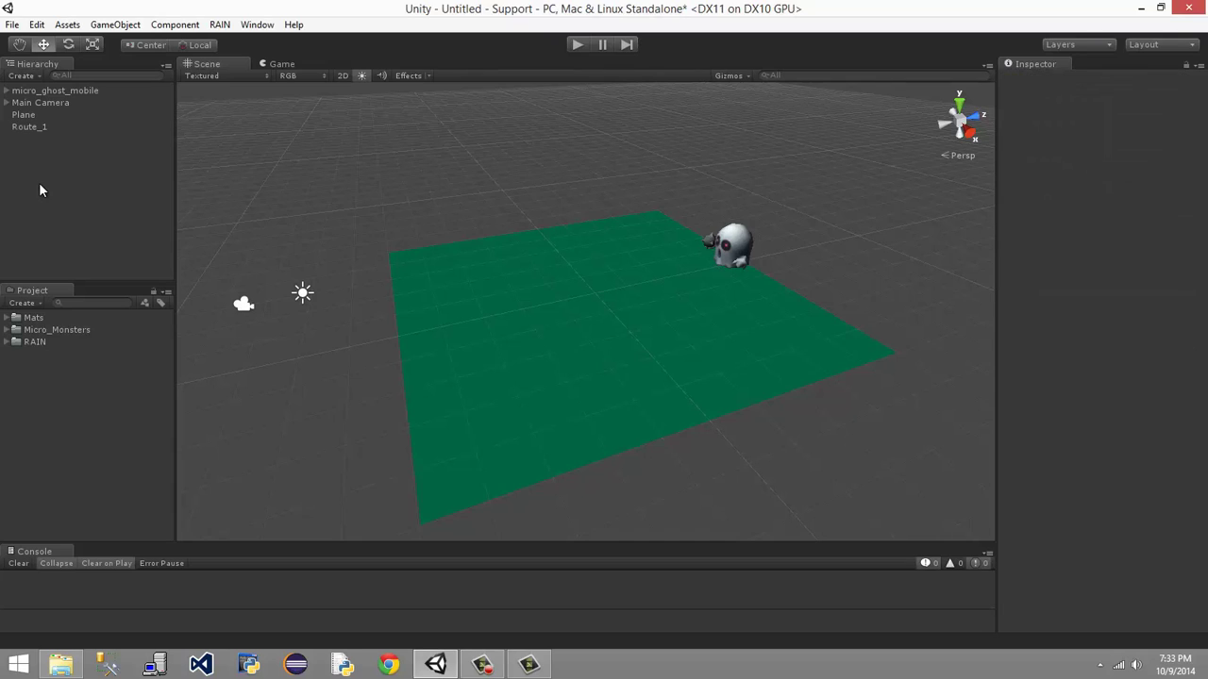
left_click(280, 63)
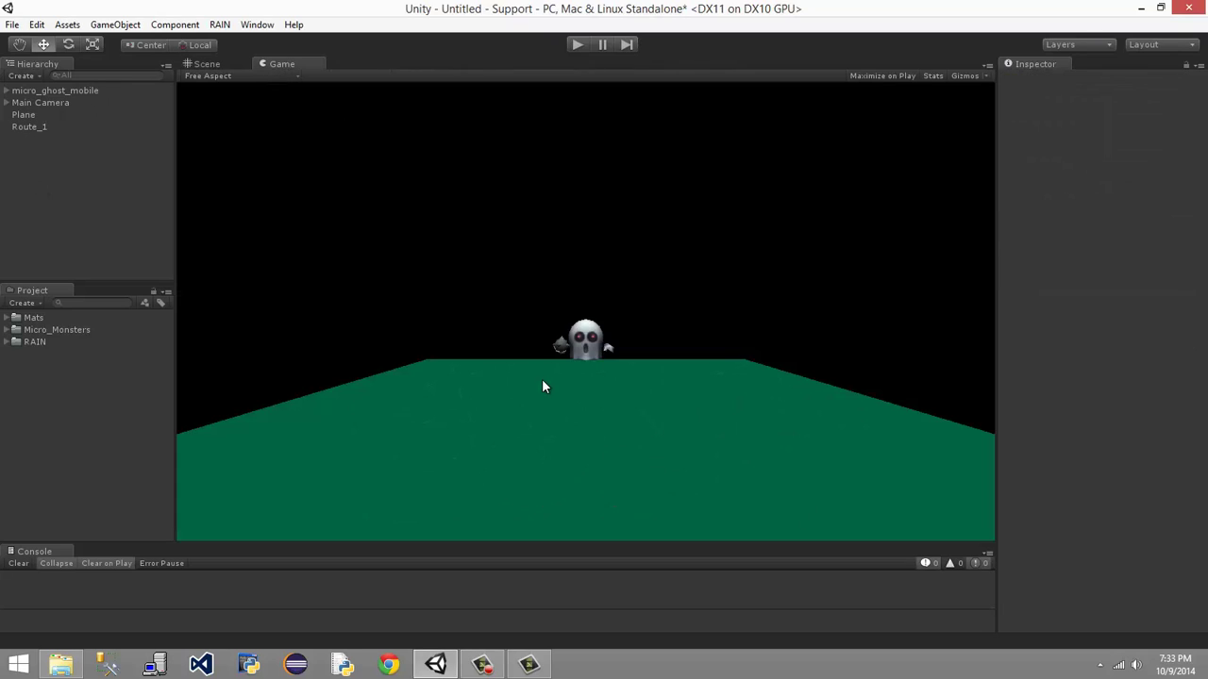
left_click(200, 63)
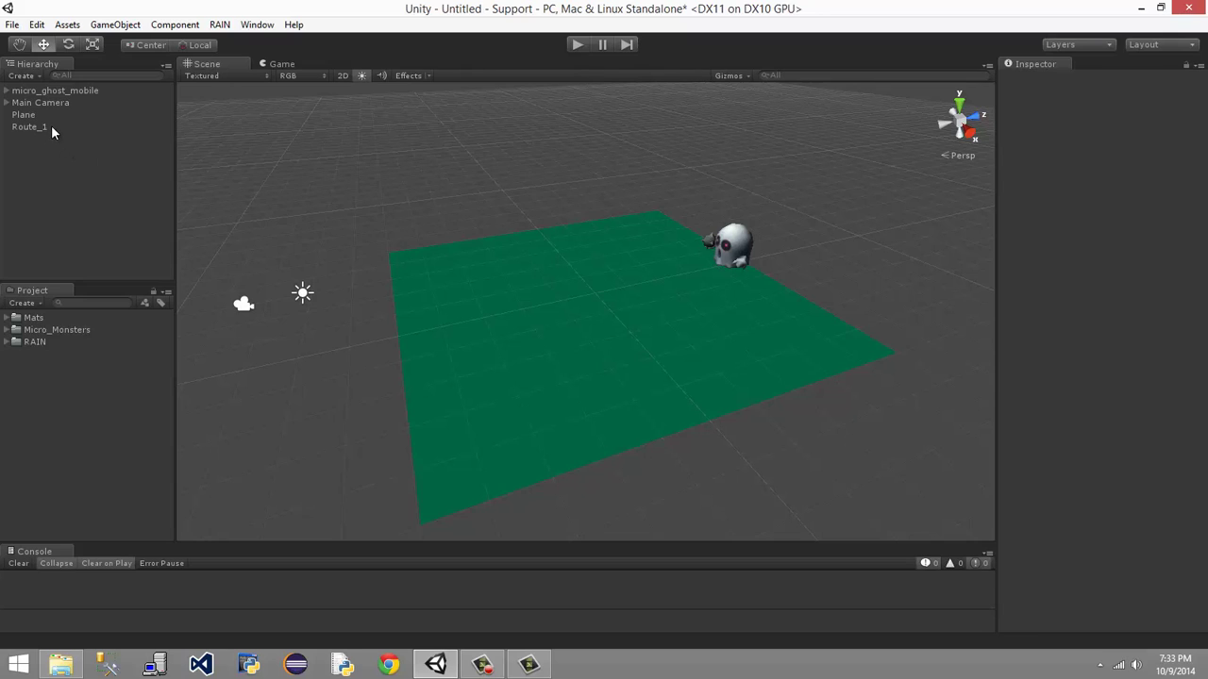
left_click(88, 92)
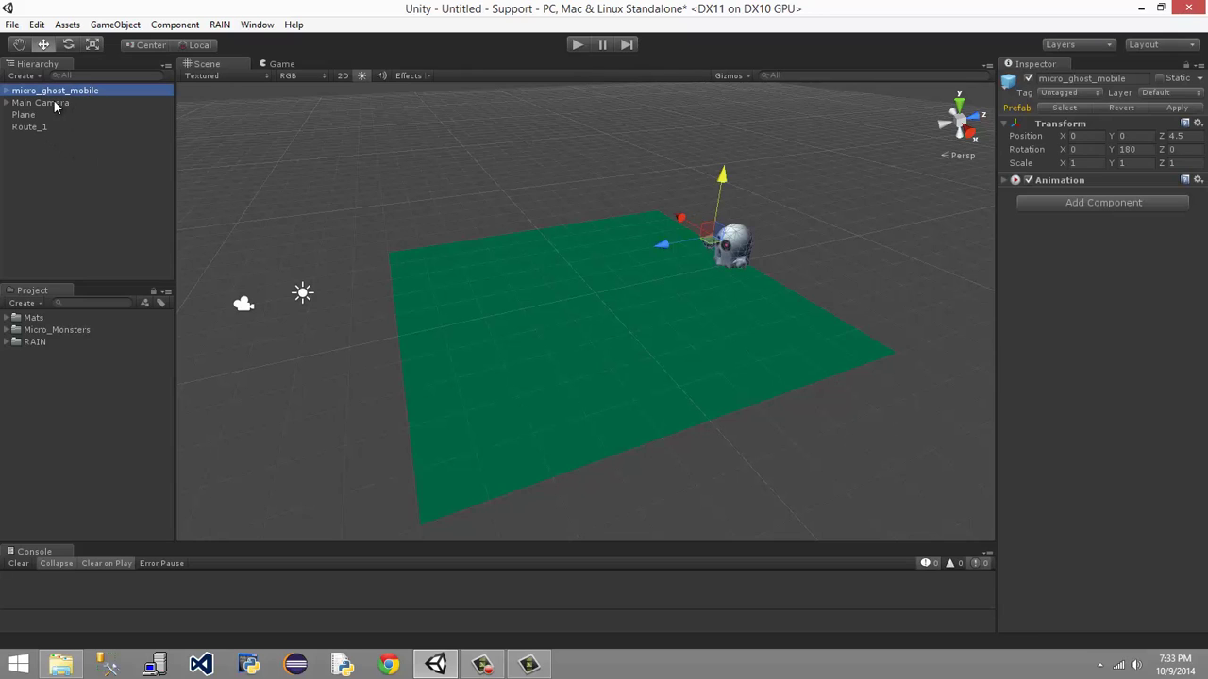
left_click(47, 102)
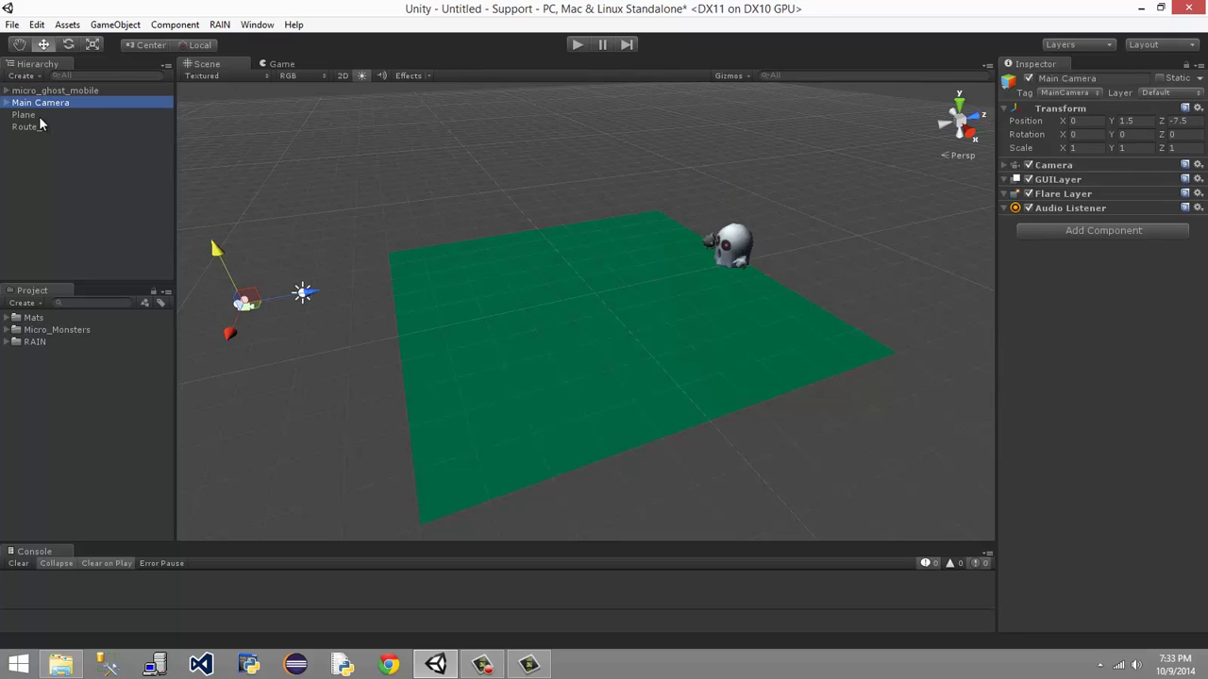
left_click(7, 103)
left_click(6, 103)
left_click(34, 116)
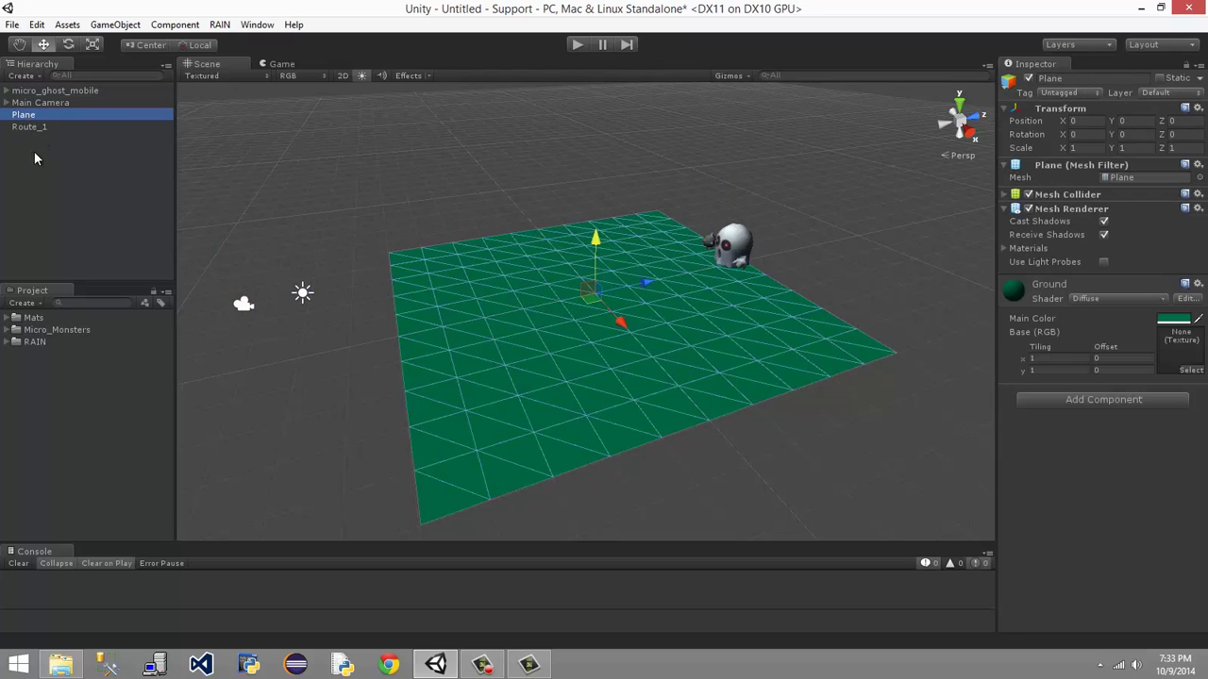
left_click(15, 130)
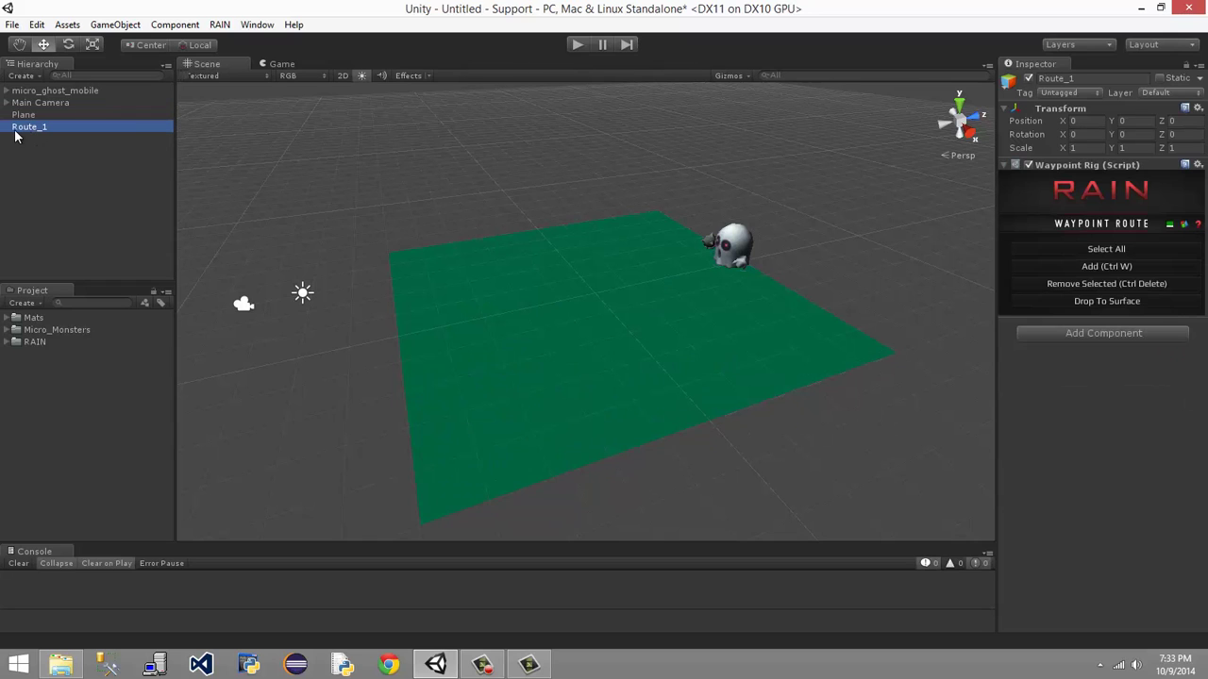
scroll(480, 189, "up", 2)
scroll(388, 186, "up", 1)
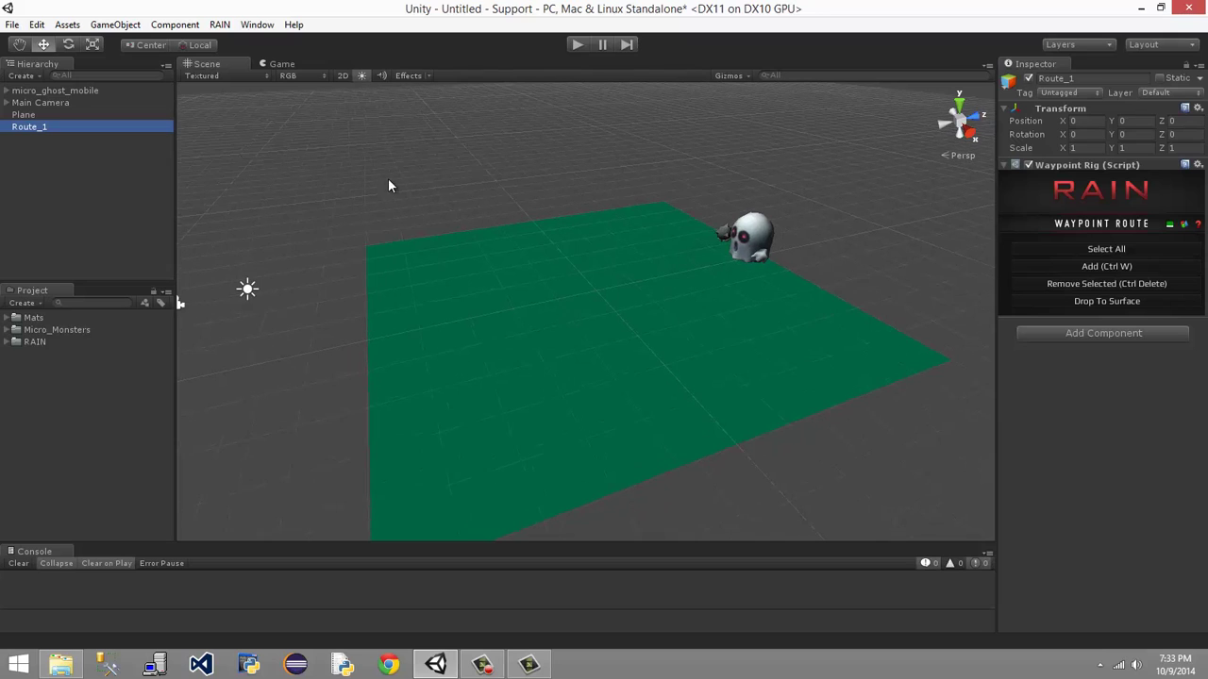
scroll(467, 186, "down", 1)
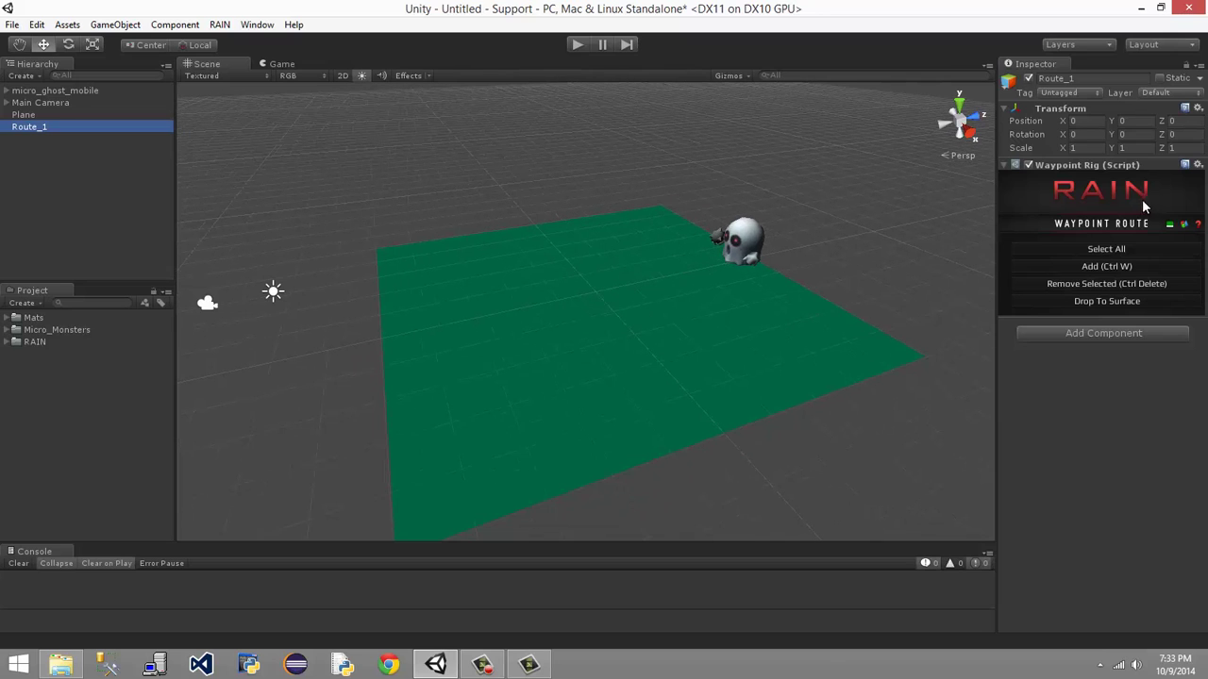
left_click(220, 25)
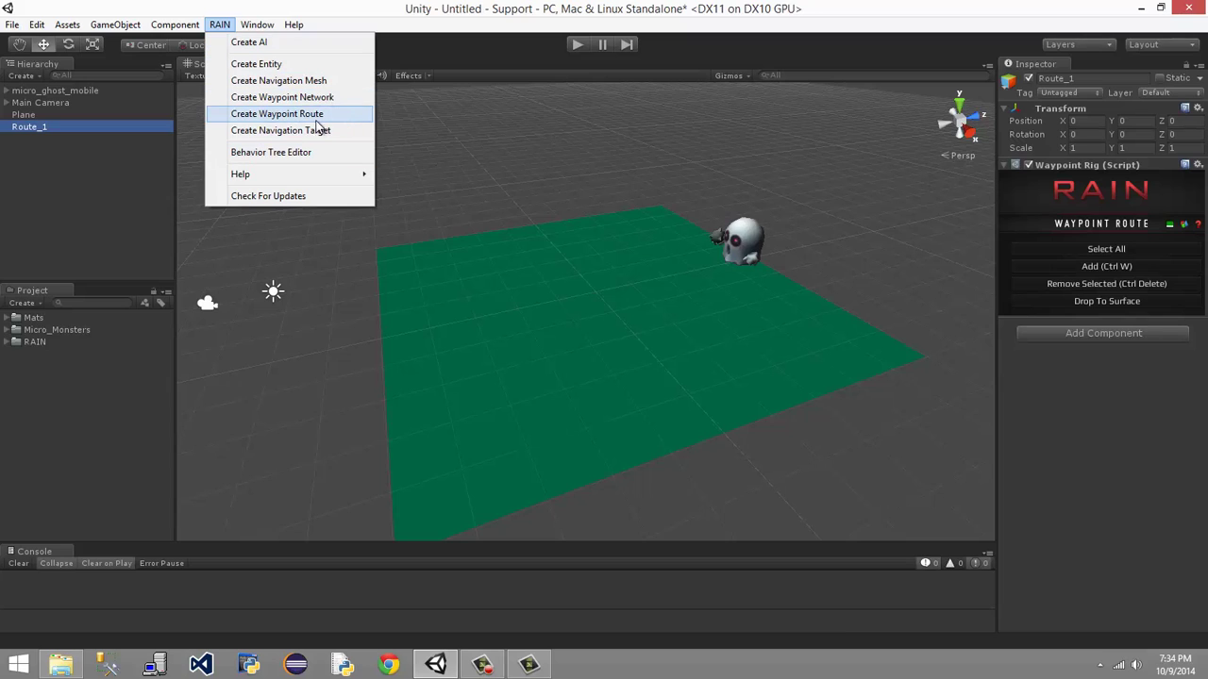
left_click(518, 7)
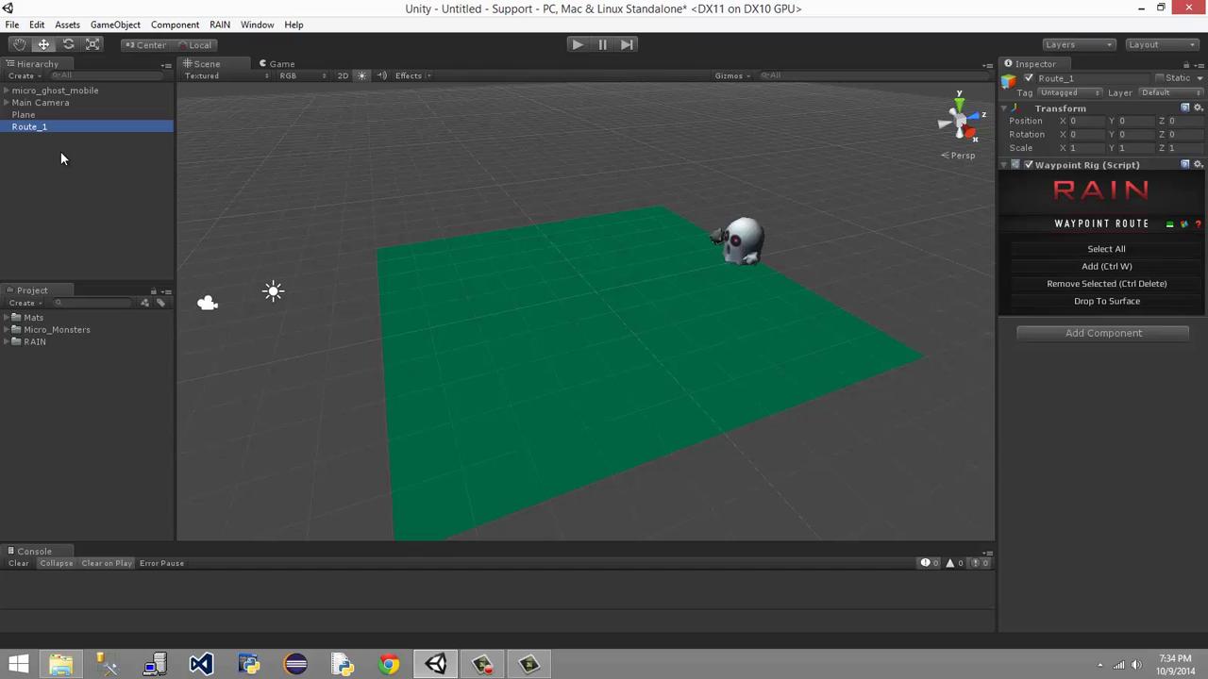
key("Up")
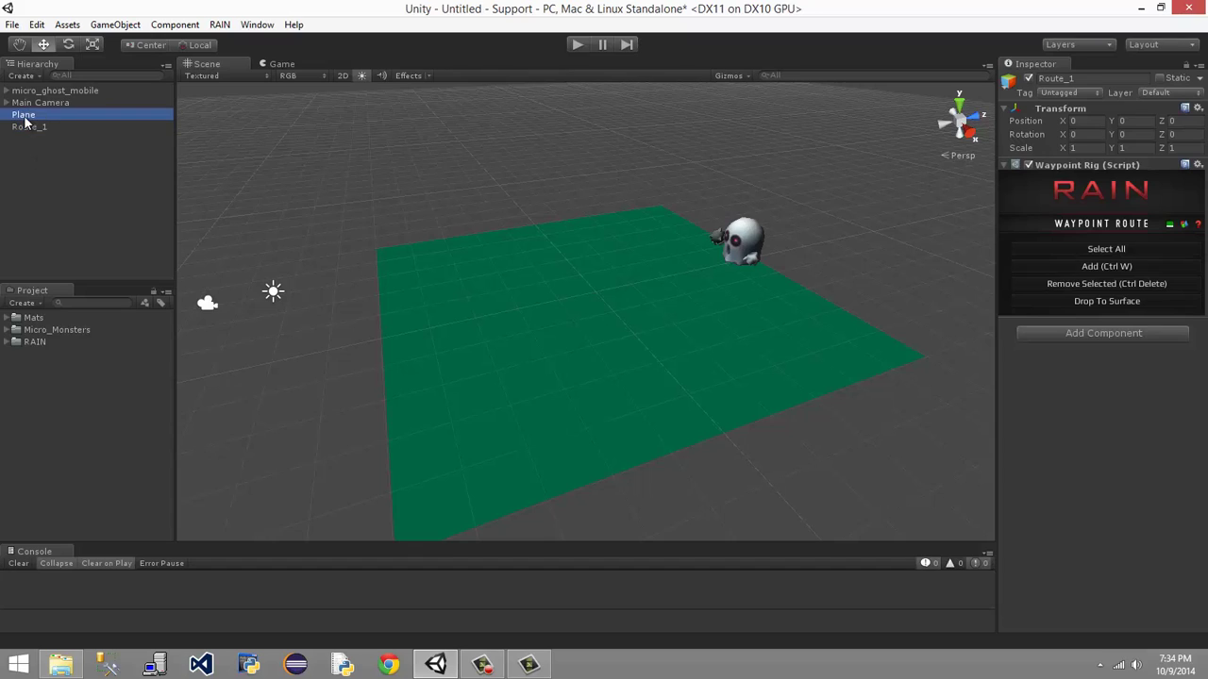
key("Down")
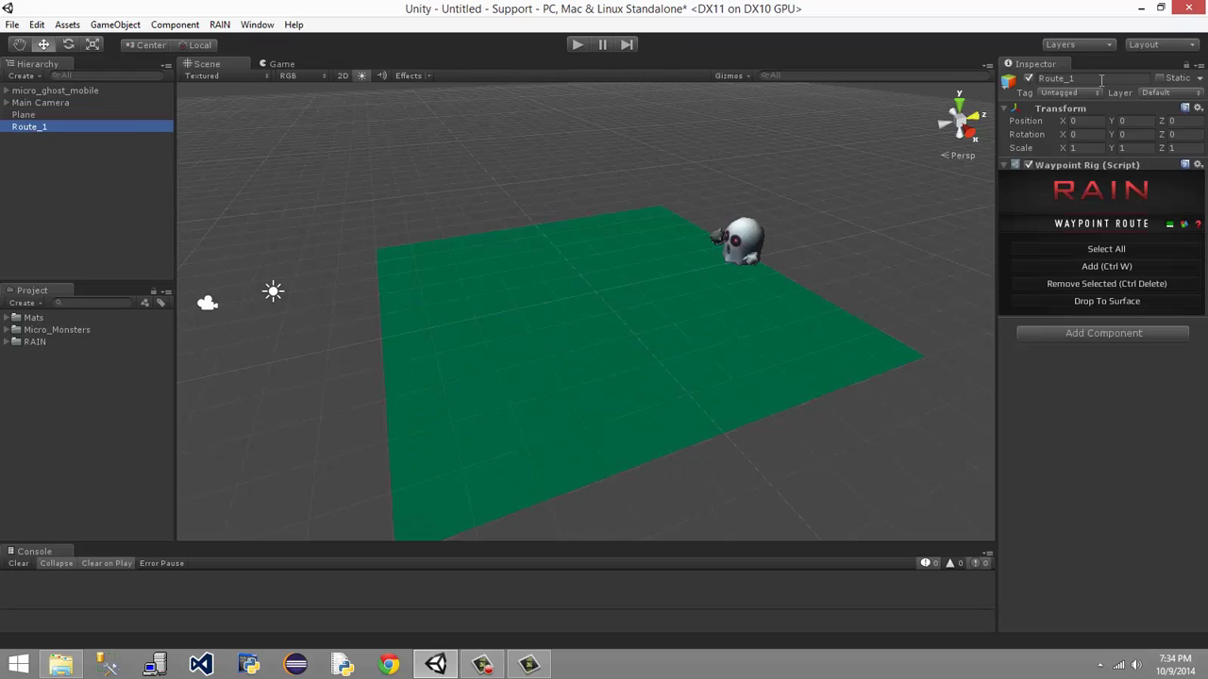
scroll(644, 145, "up", 2)
scroll(645, 145, "down", 3)
scroll(644, 144, "up", 3)
scroll(646, 148, "down", 2)
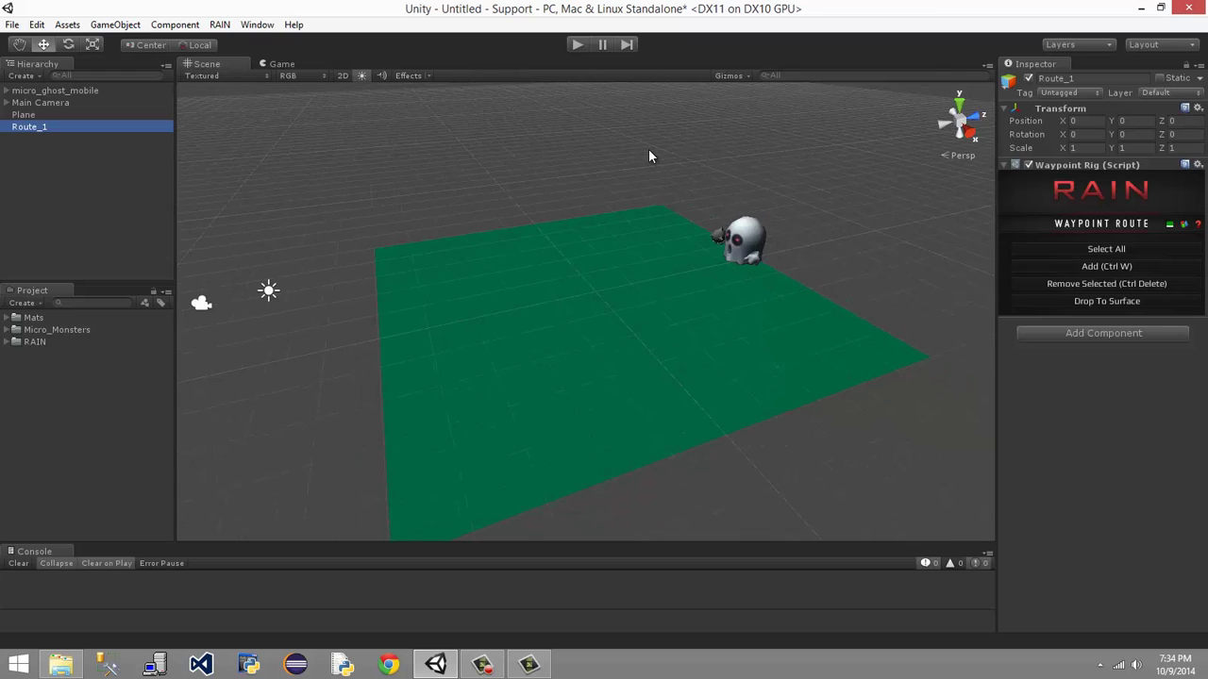
scroll(569, 185, "up", 4)
key("q")
left_click_drag(569, 185, 726, 237)
key("w")
scroll(727, 239, "down", 3)
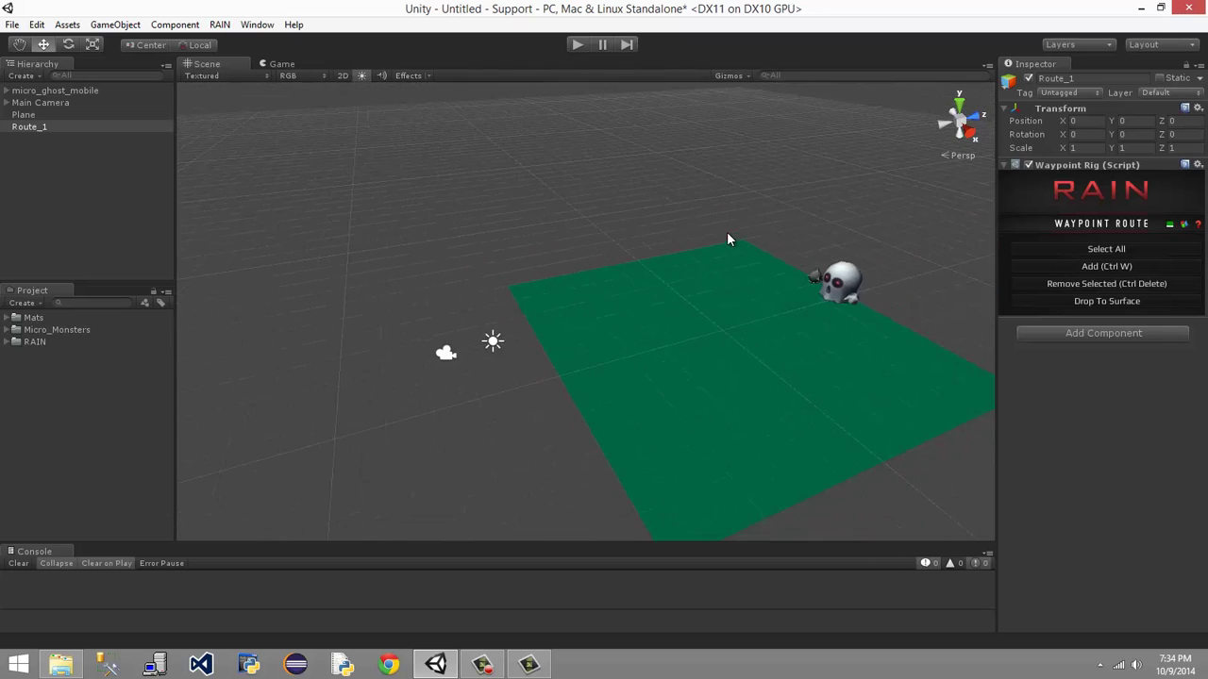
scroll(714, 224, "up", 3)
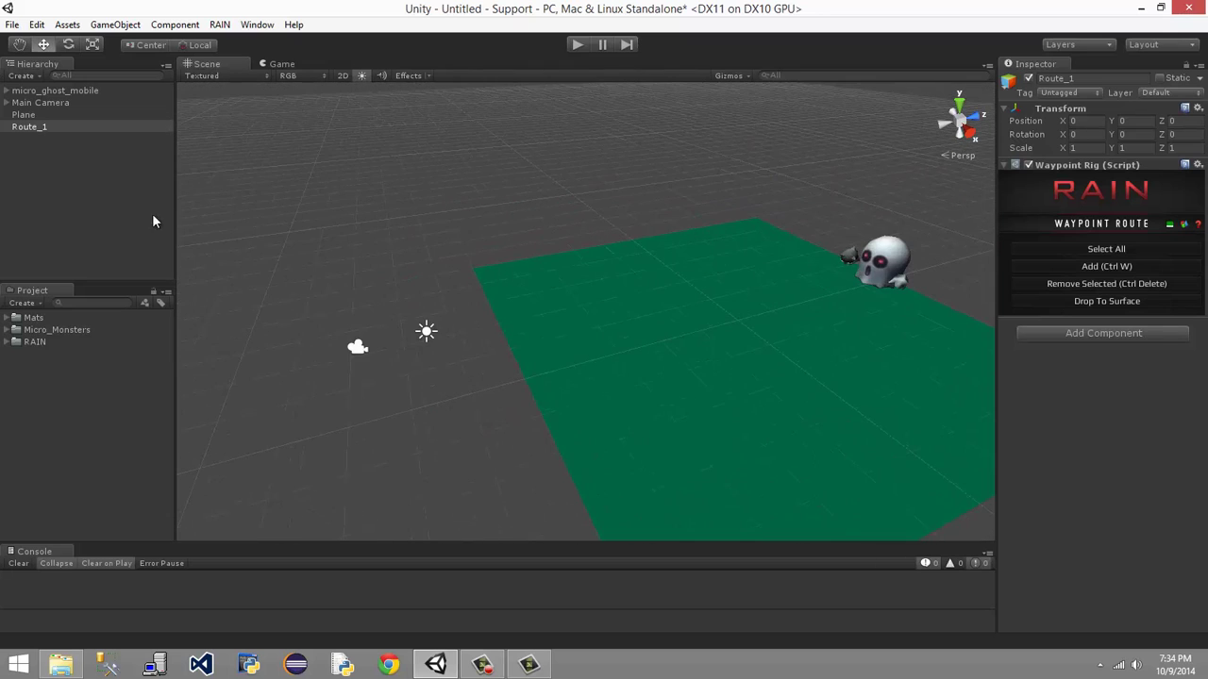
Add a first waypoint to the Route_1 waypoint route.
left_click(32, 127)
left_click(38, 117)
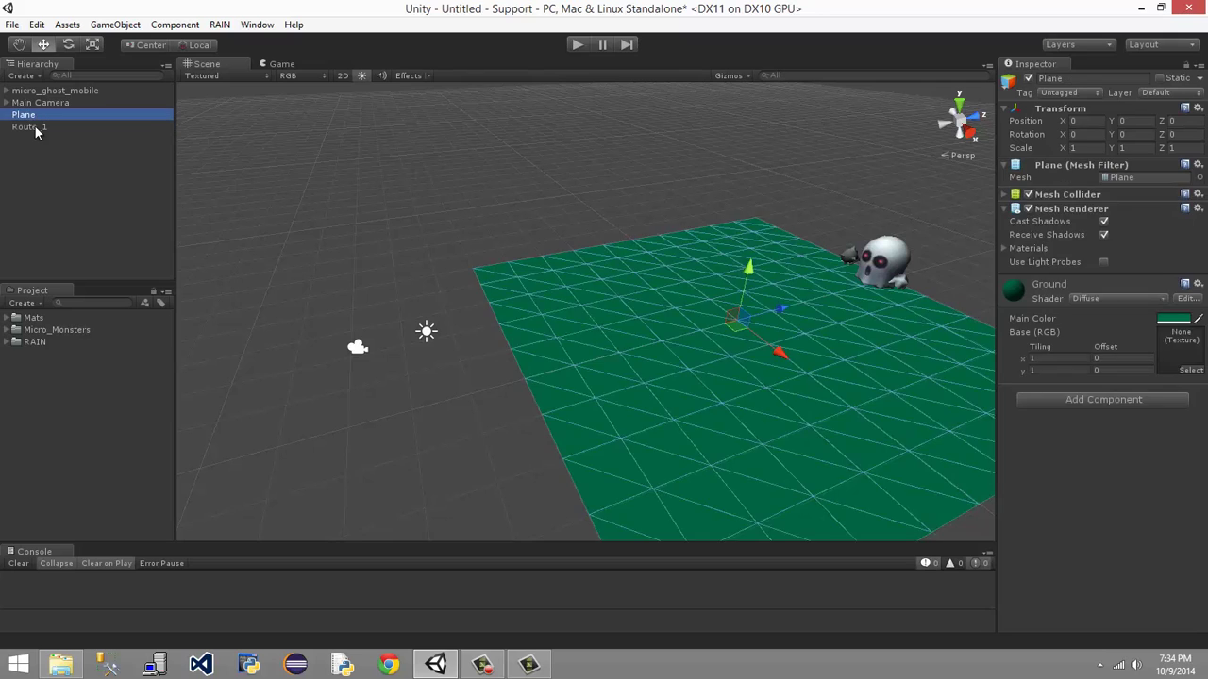
left_click(35, 127)
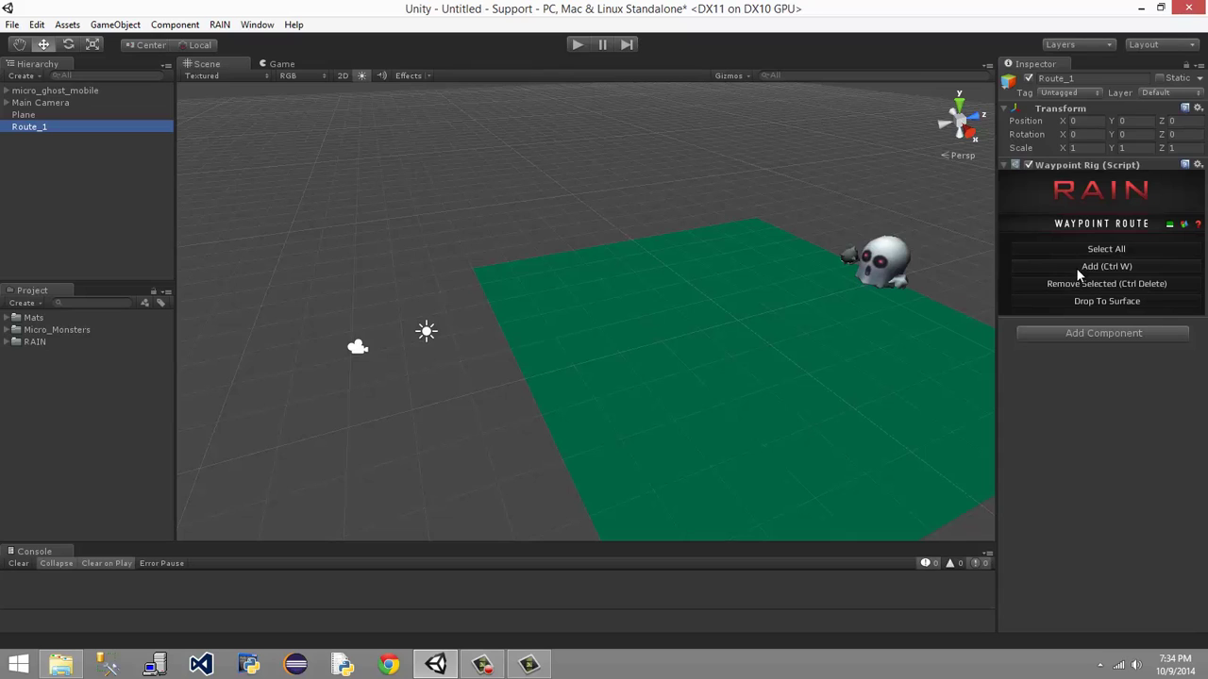
left_click(1084, 372)
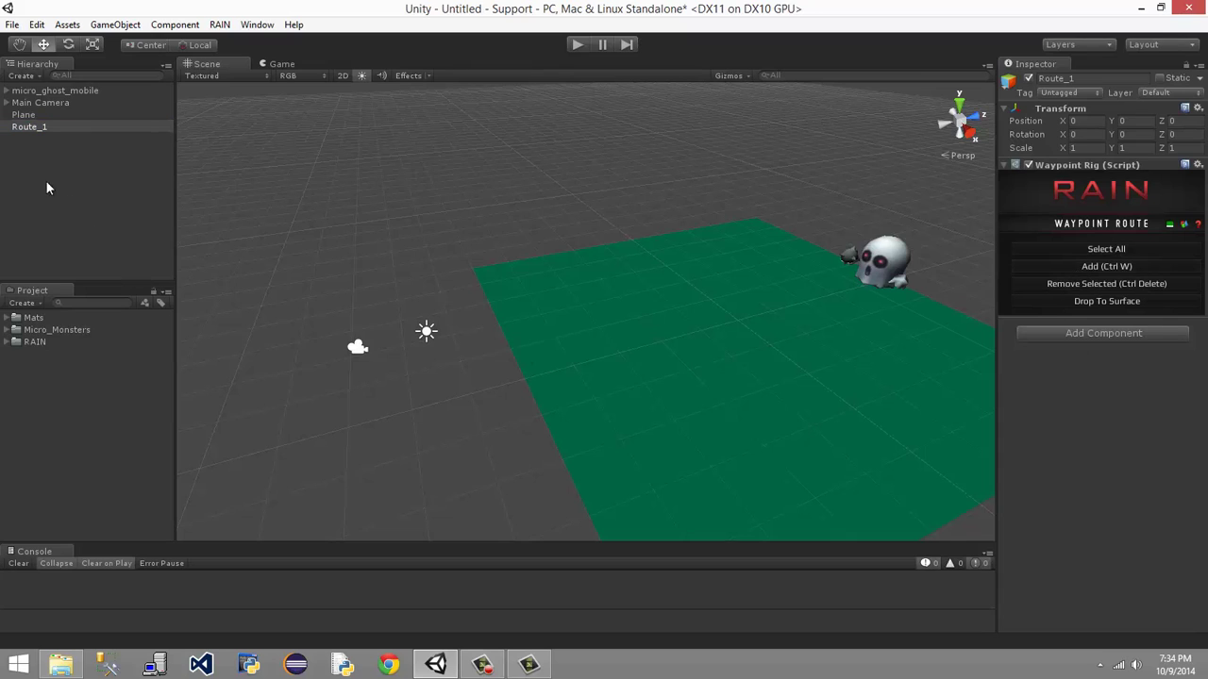
left_click(29, 127)
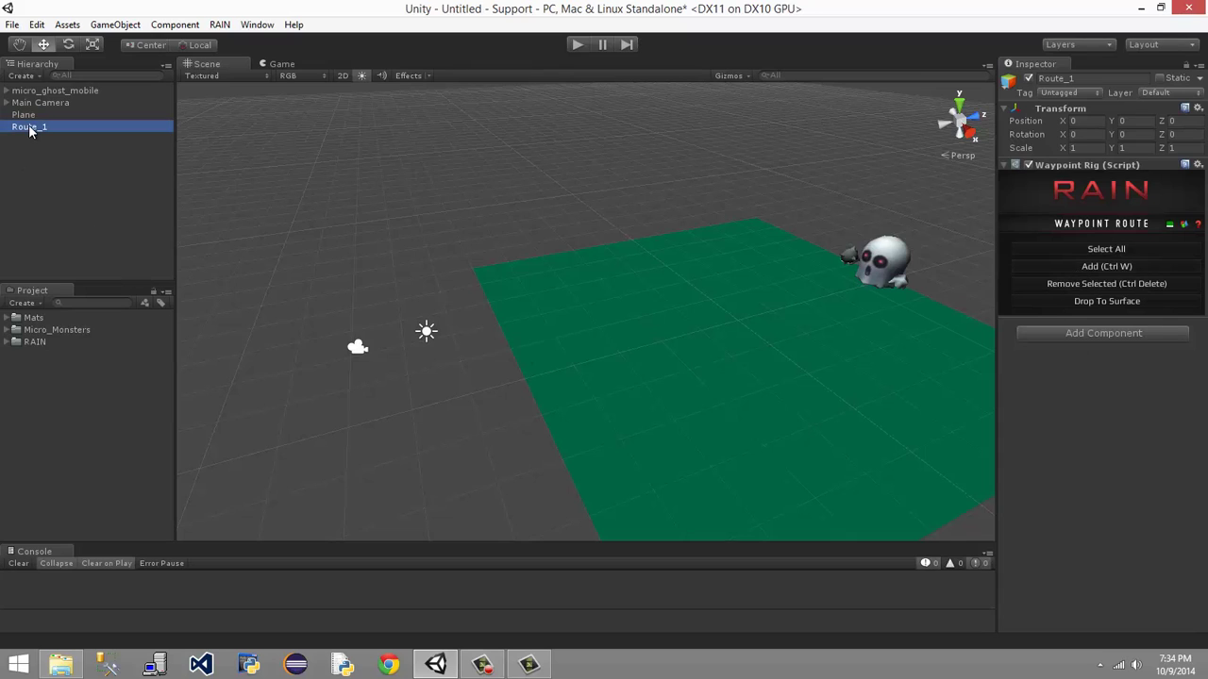
left_click(1097, 268)
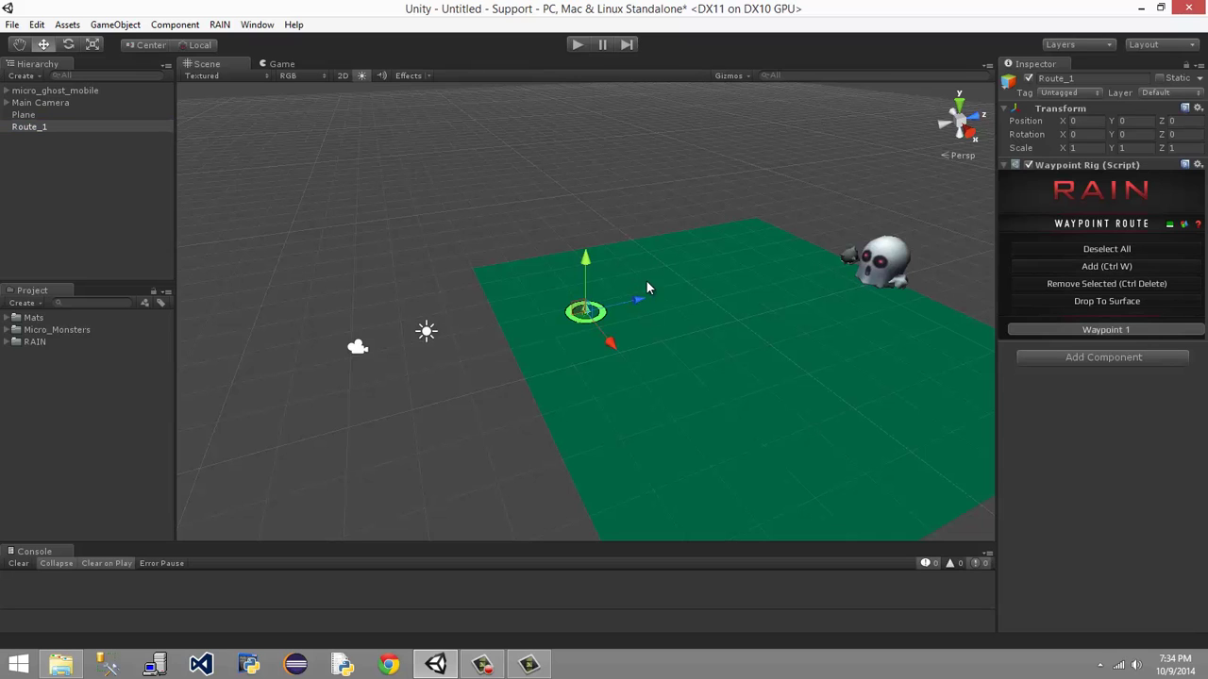
Change the Route_1 waypoint color to purple with R 145, G 0, B 153.
scroll(651, 280, "up", 5)
scroll(670, 287, "up", 2)
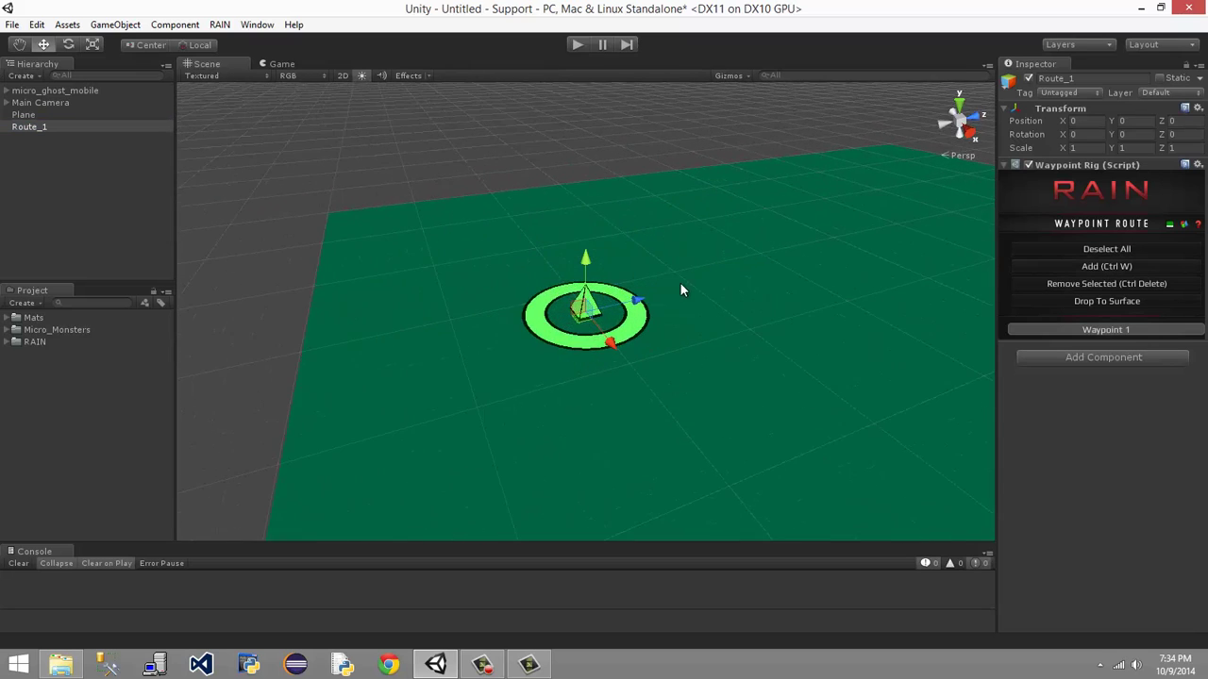
left_click(1170, 225)
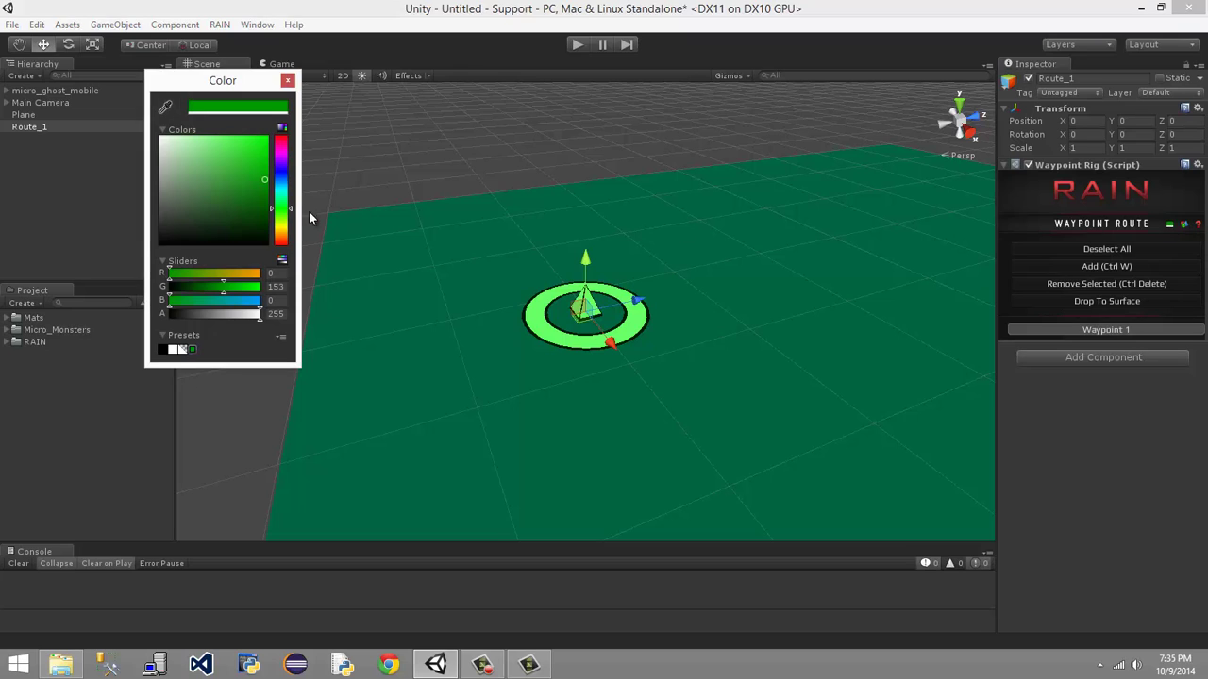
left_click_drag(283, 200, 289, 155)
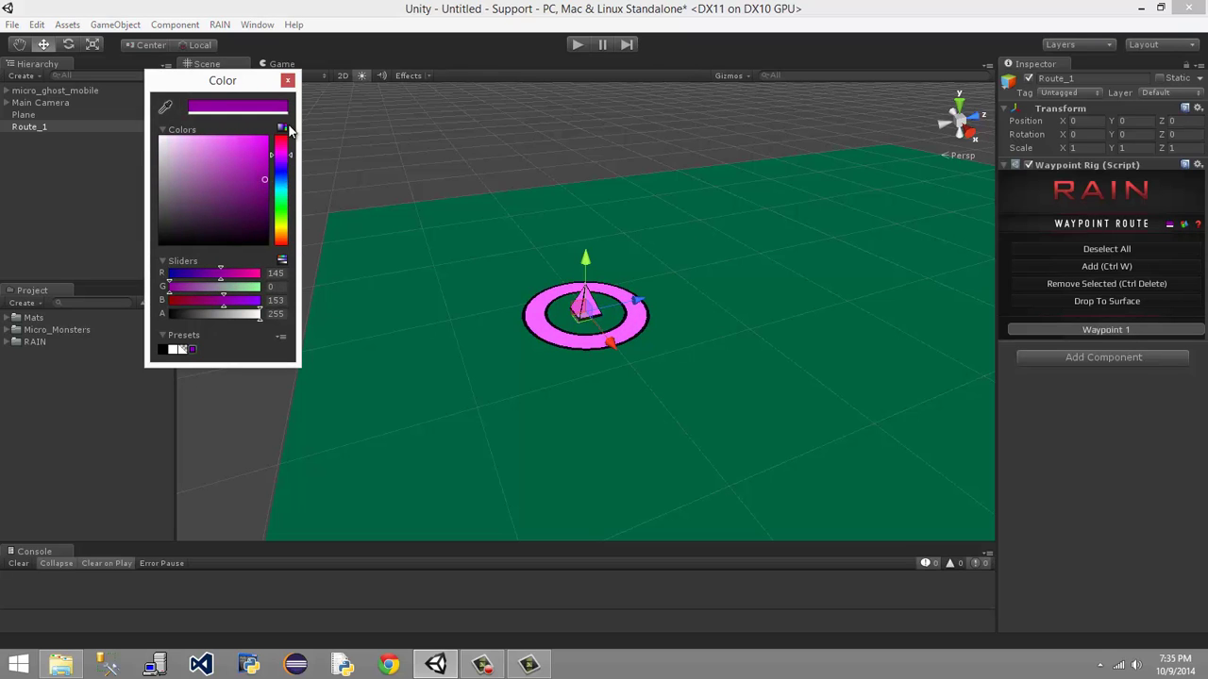
left_click(288, 81)
Move the first waypoint of Route_1 onto the plane's negative-X corner on the ghost's side.
scroll(278, 82, "down", 3)
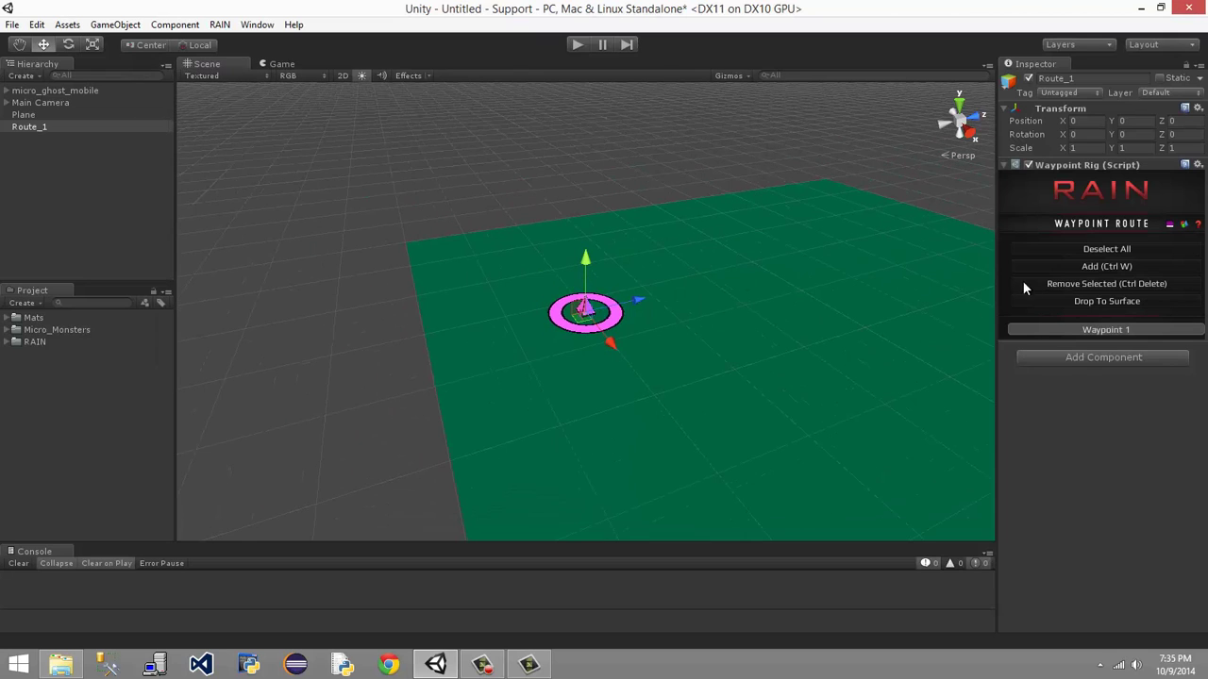
scroll(703, 300, "down", 2)
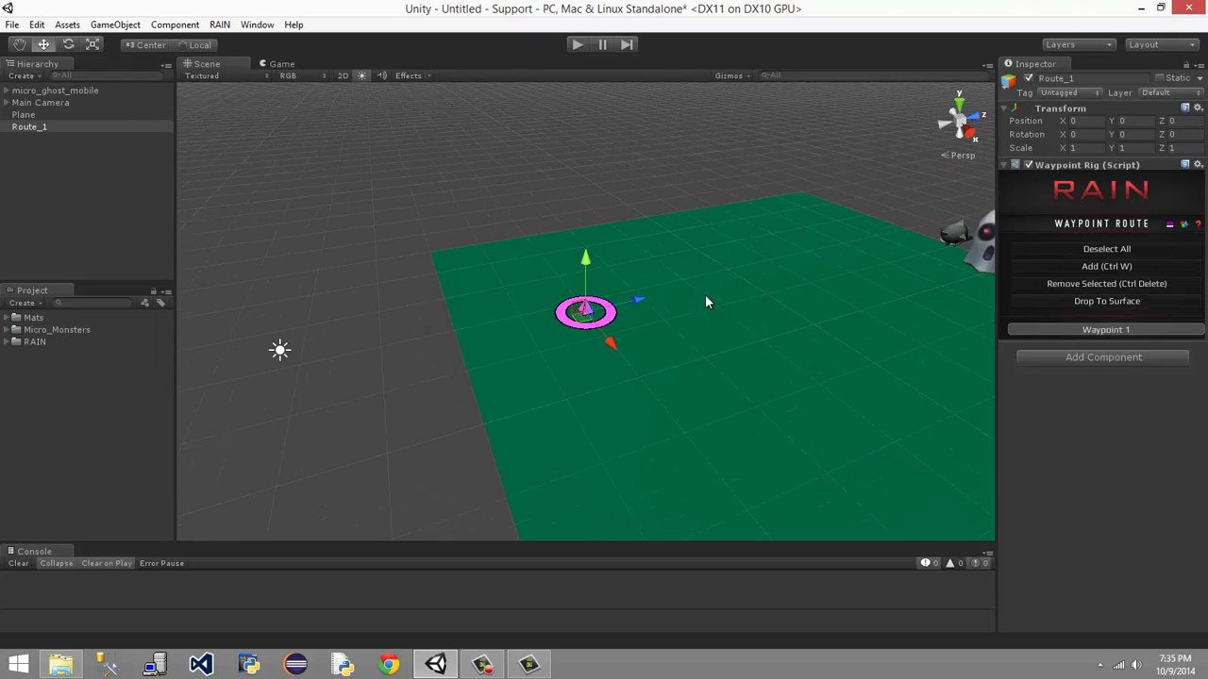
middle_click_drag(788, 263, 640, 325)
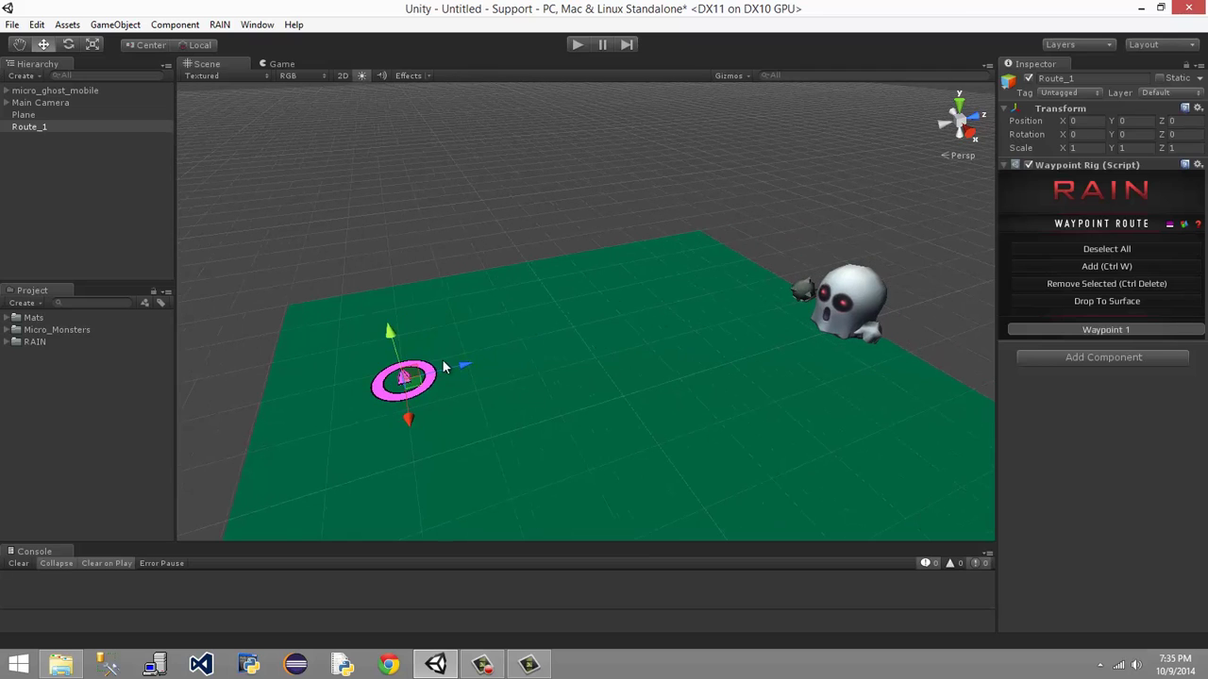
left_click_drag(473, 390, 733, 283, "alt")
scroll(733, 283, "up", 2)
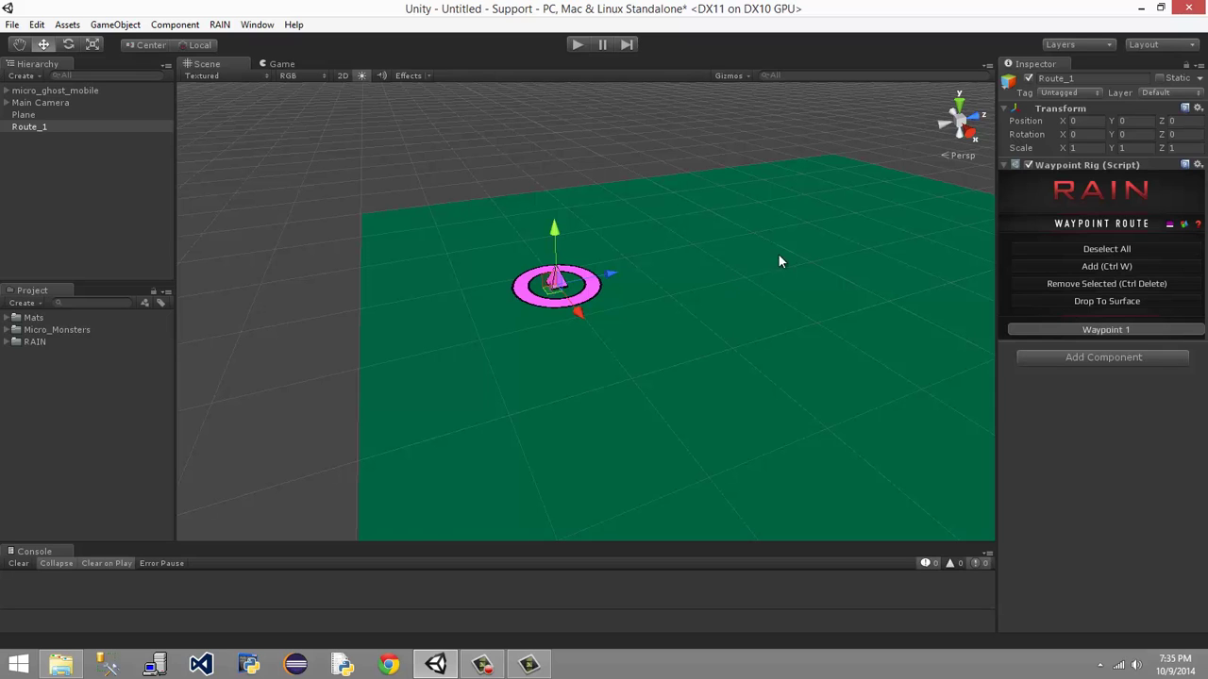
middle_click_drag(804, 253, 736, 291)
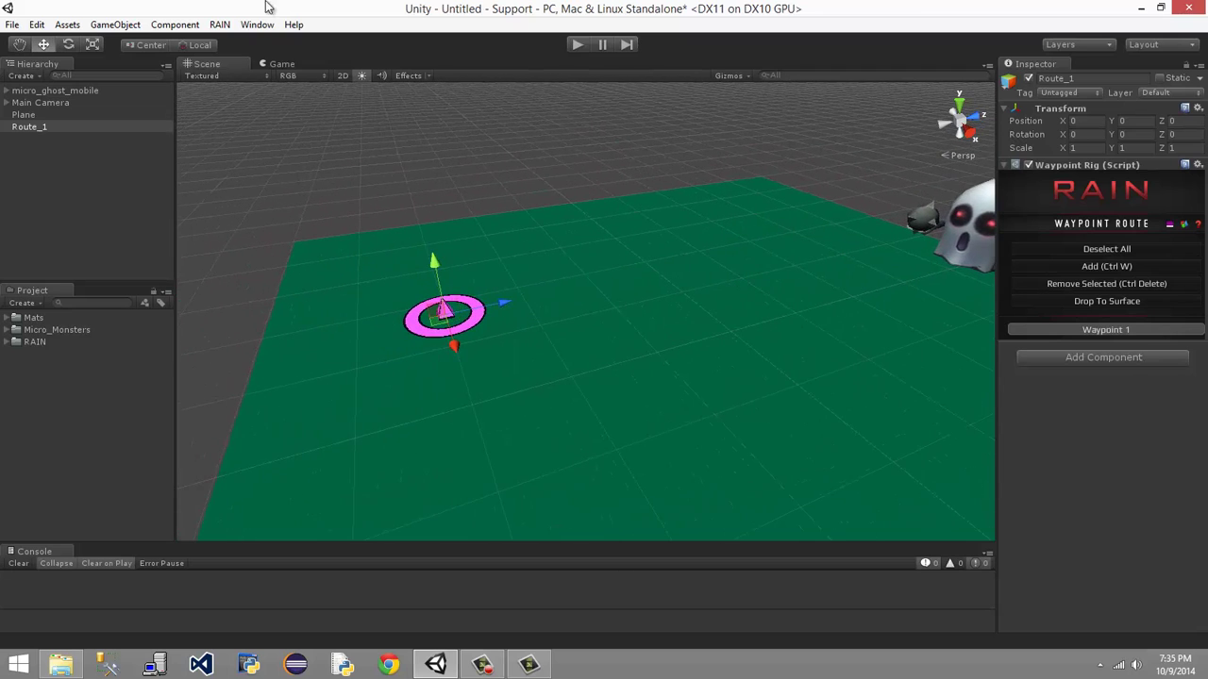
left_click_drag(504, 302, 861, 224)
left_click_drag(787, 290, 674, 250)
middle_click_drag(464, 198, 541, 381)
left_click_drag(540, 381, 788, 291, "alt")
scroll(649, 390, "up", 2)
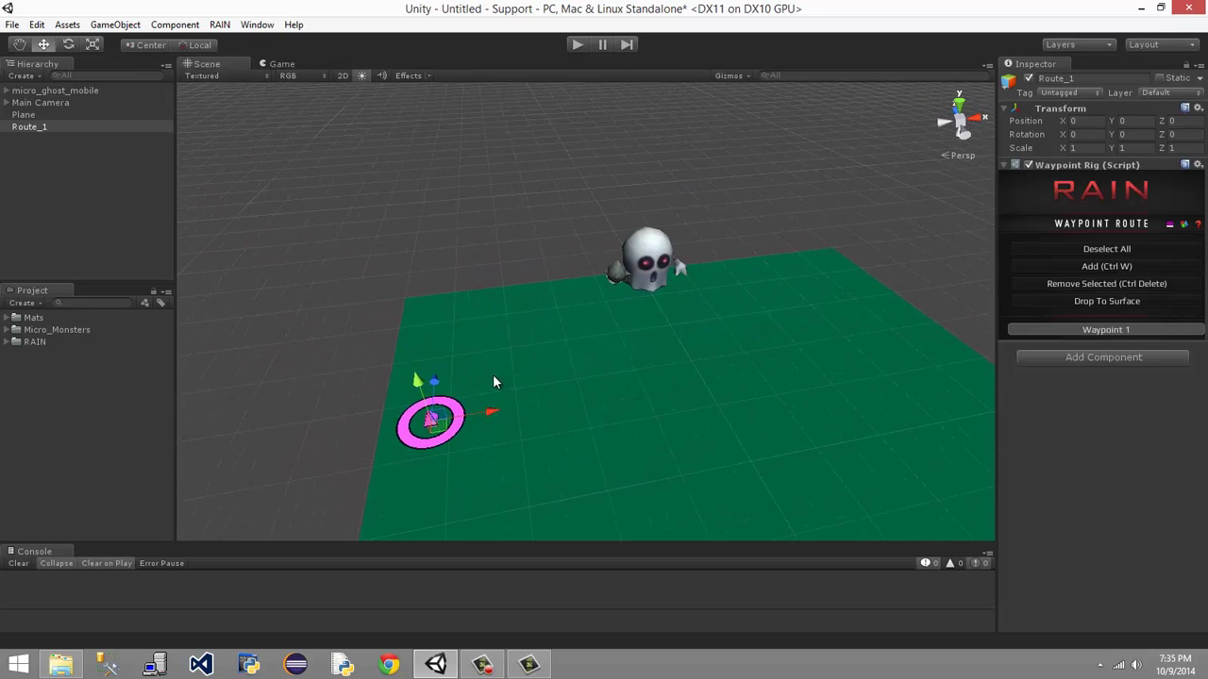
left_click_drag(436, 382, 462, 247)
left_click_drag(500, 306, 495, 305)
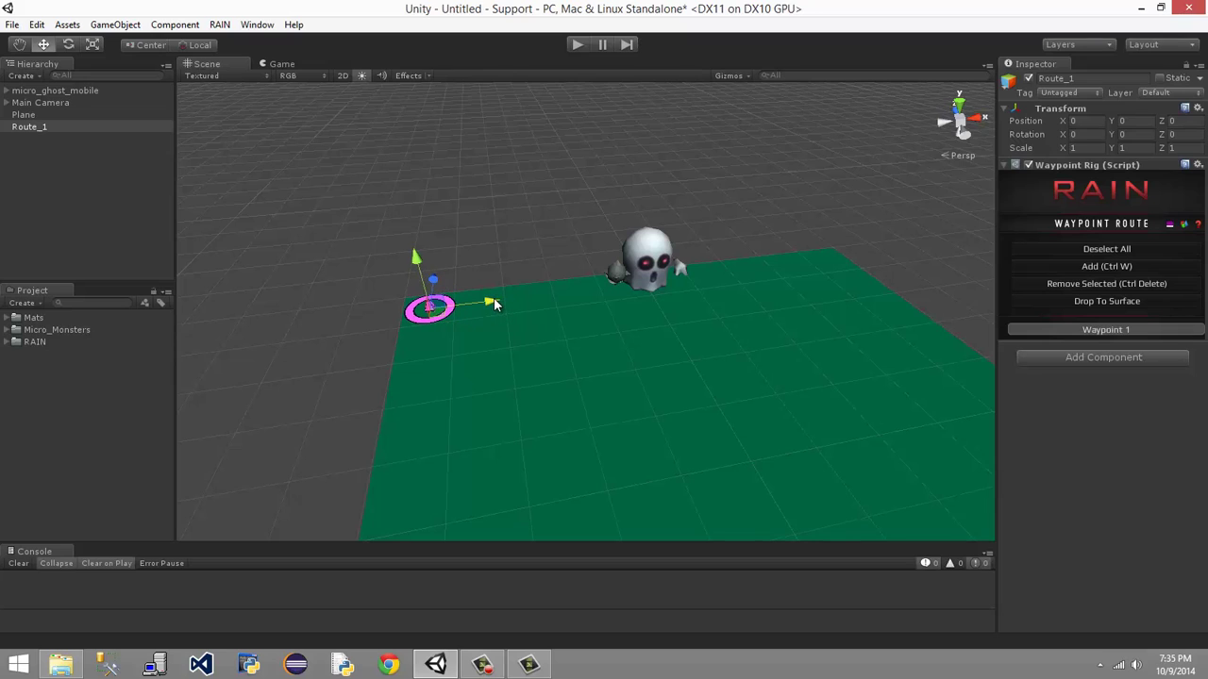
Set the micro_ghost_mobile object's X position to -1.
left_click(47, 91)
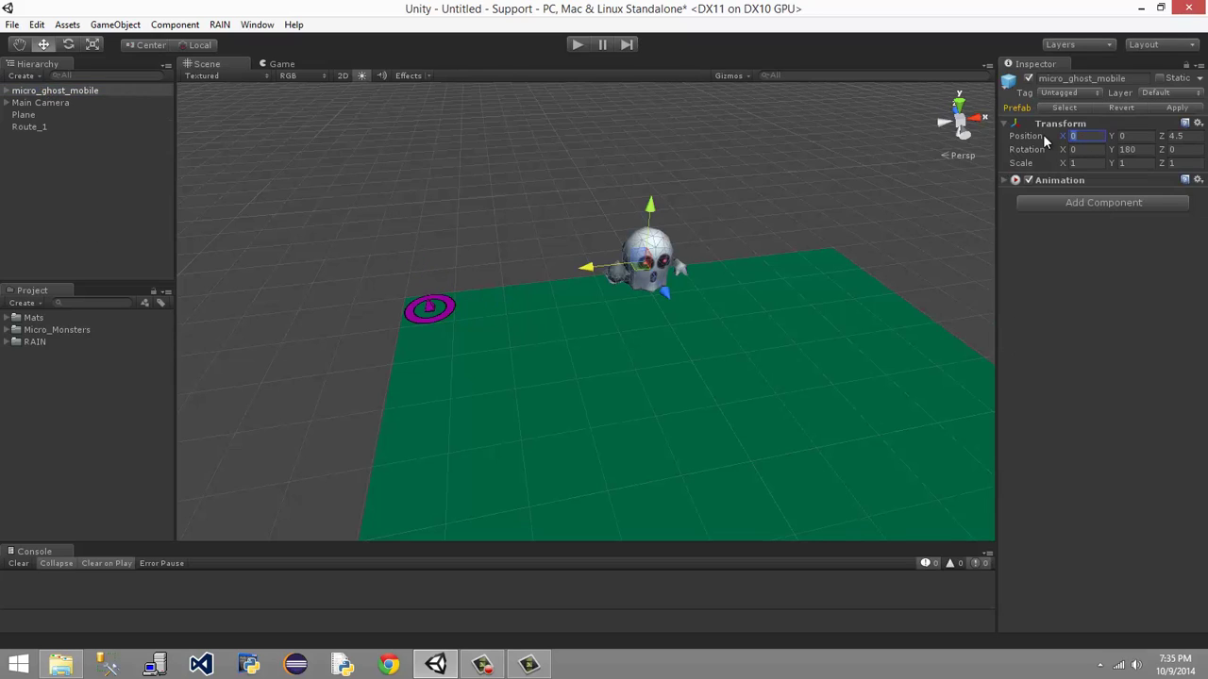
left_click_drag(1067, 136, 1052, 139)
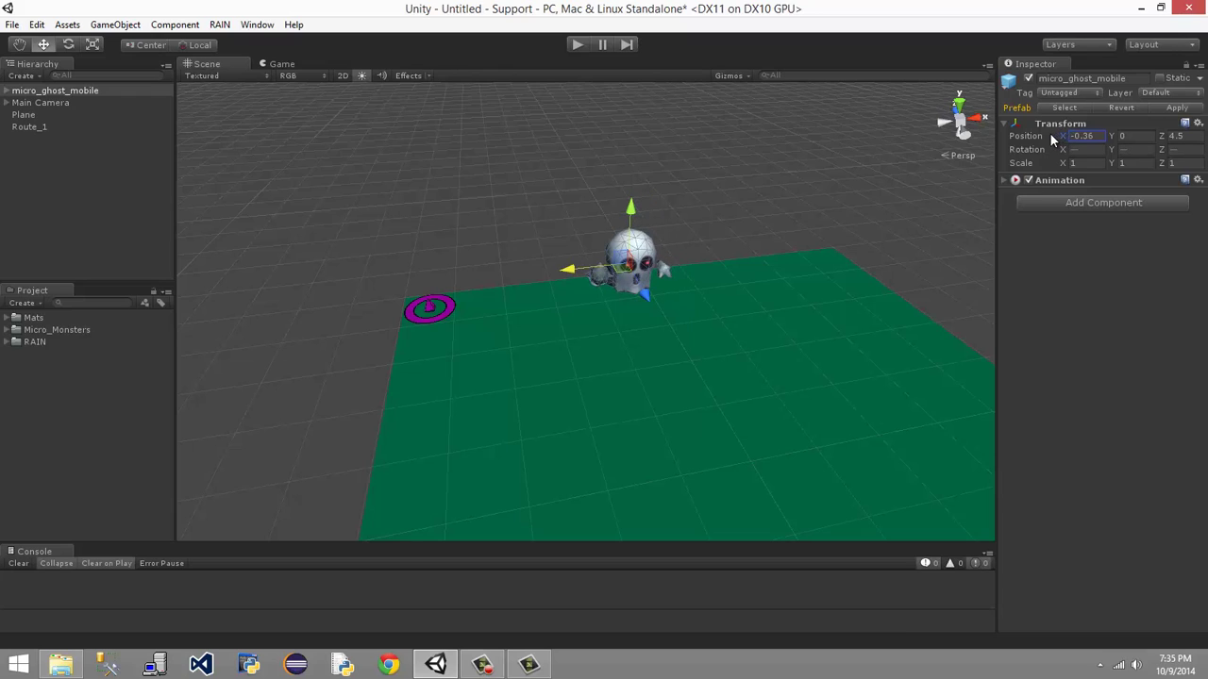
left_click(1098, 136)
type("-5")
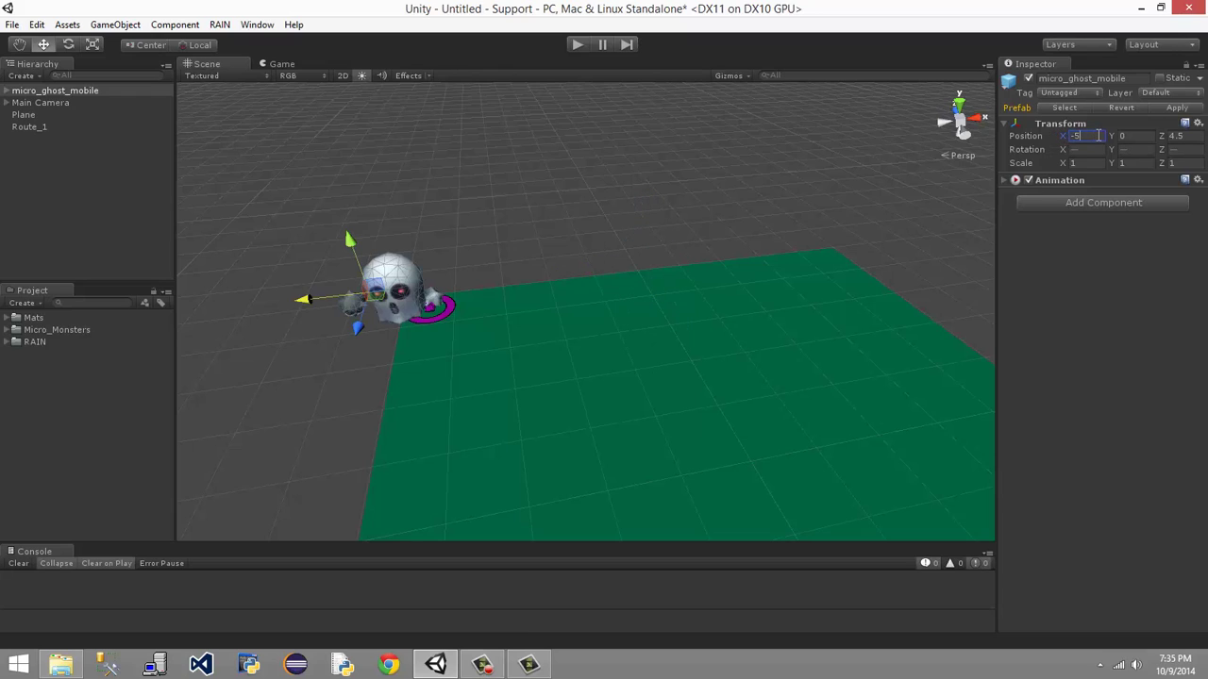
key("BackSpace")
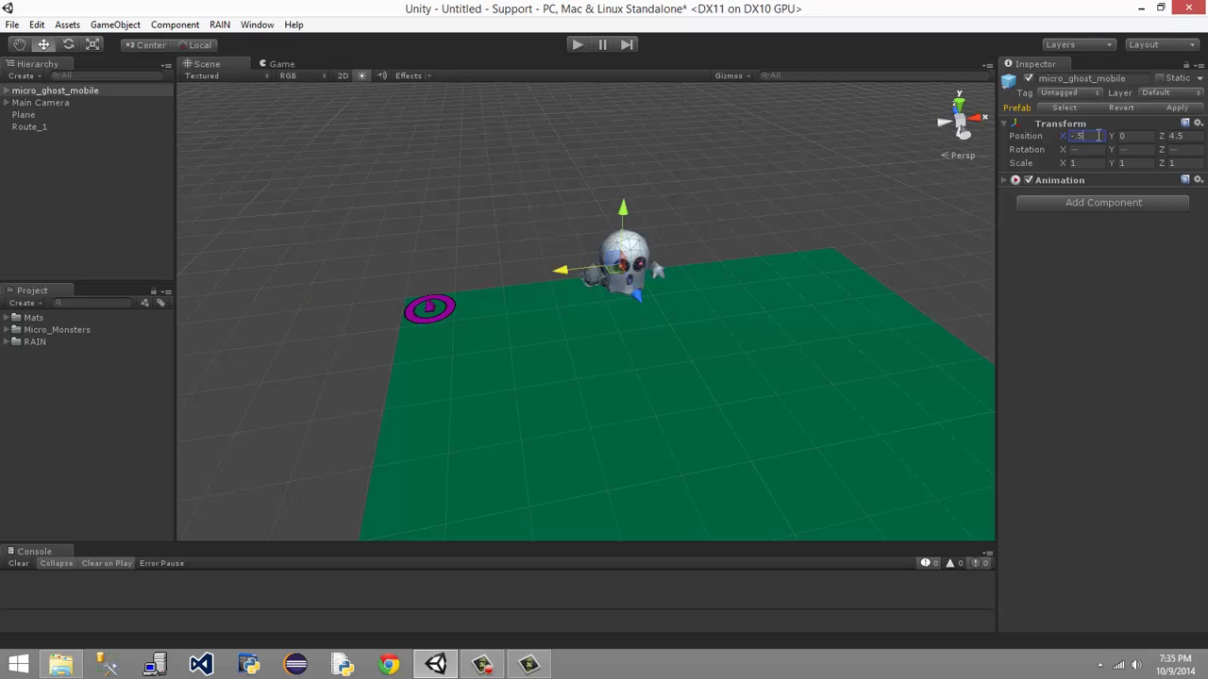
type("0.")
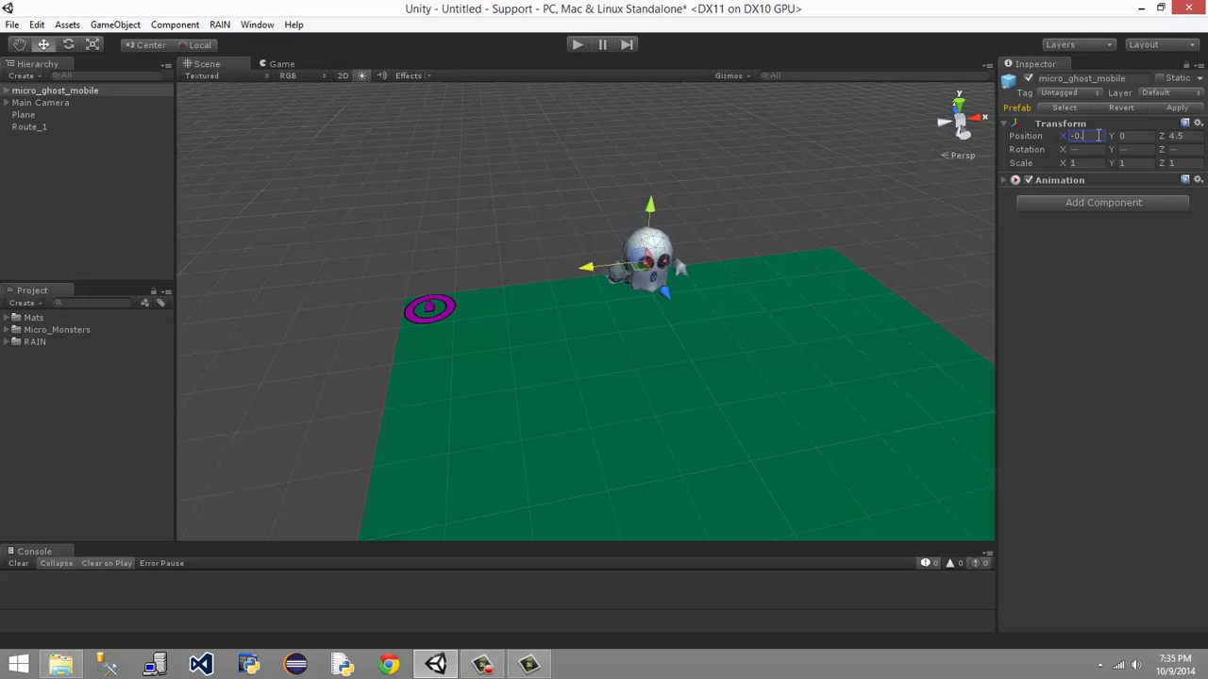
type("5")
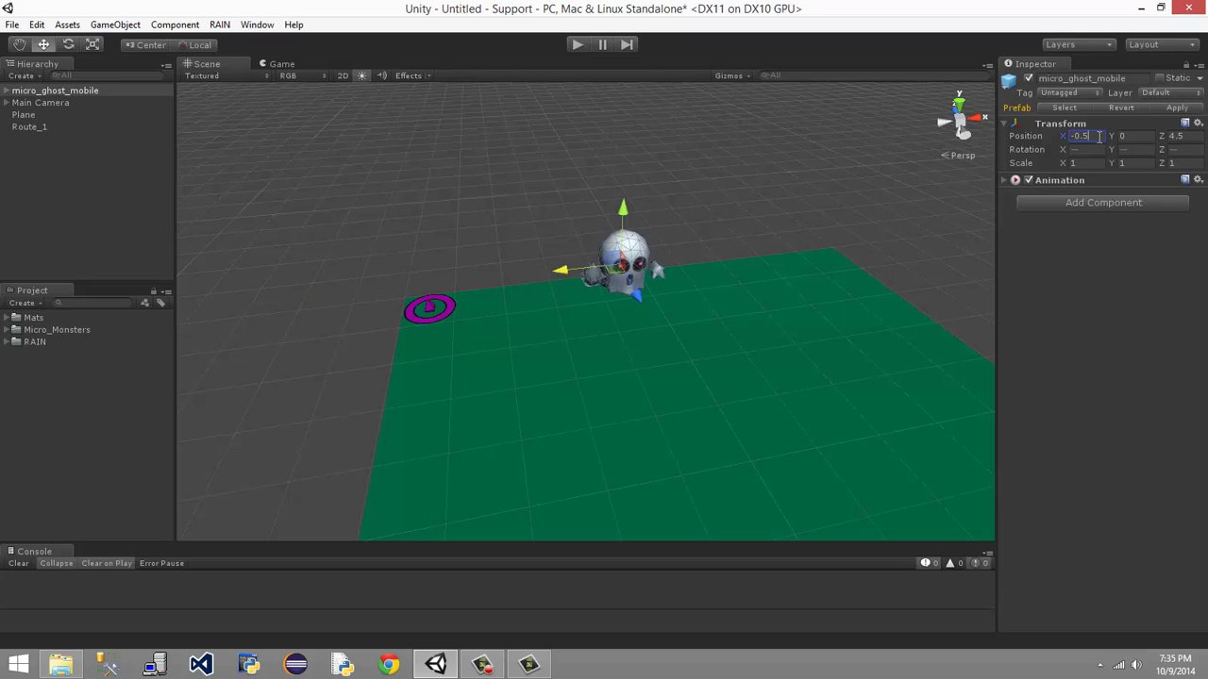
key("BackSpace")
key("BackSpace")
type("1")
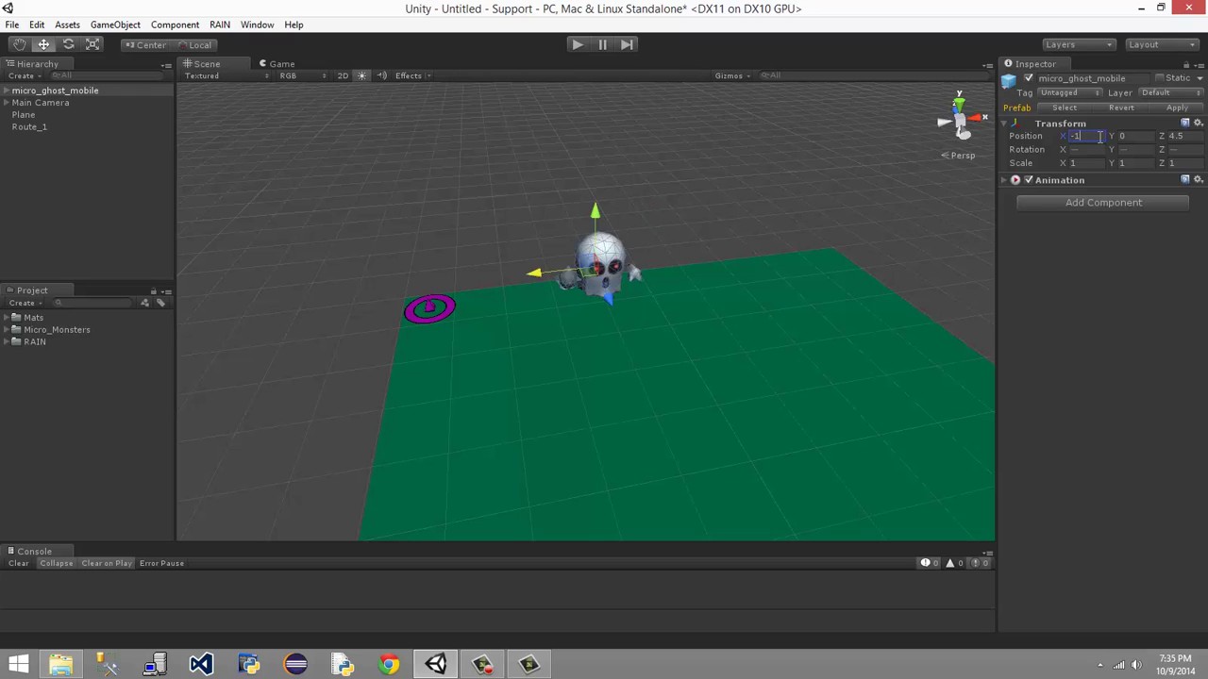
left_click(659, 158)
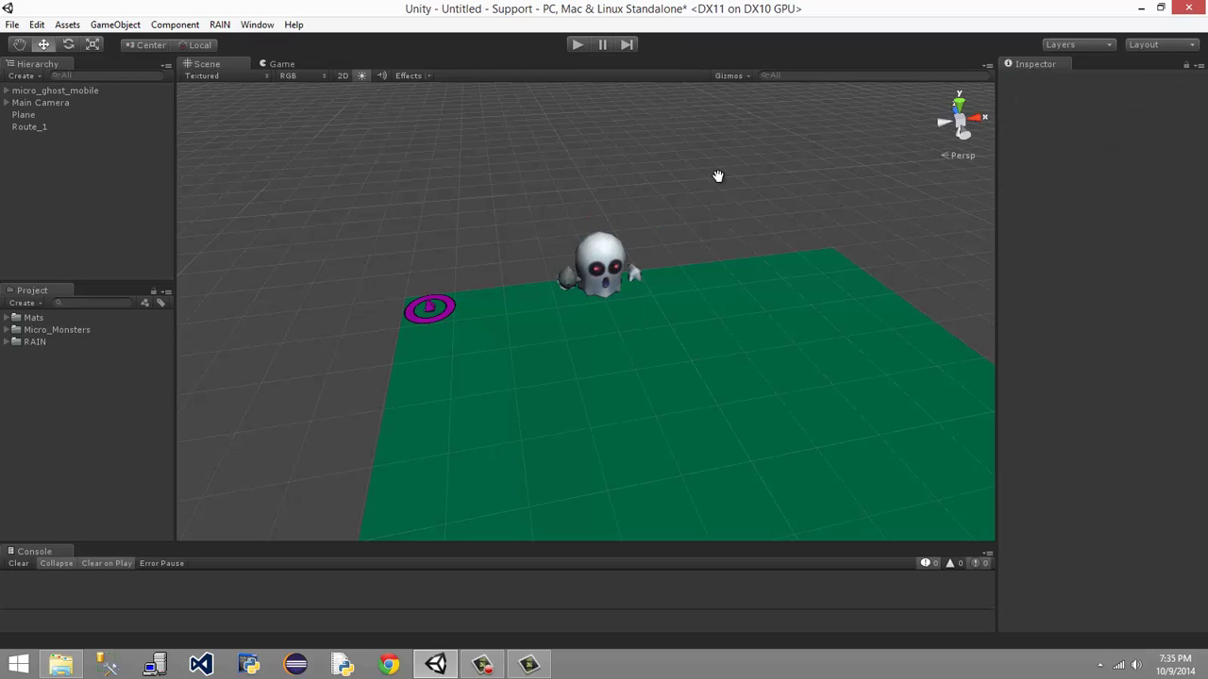
Select Route_1 and compare the ghost and the plane in the game view and the scene view.
middle_click_drag(717, 175, 660, 180)
left_click(276, 64)
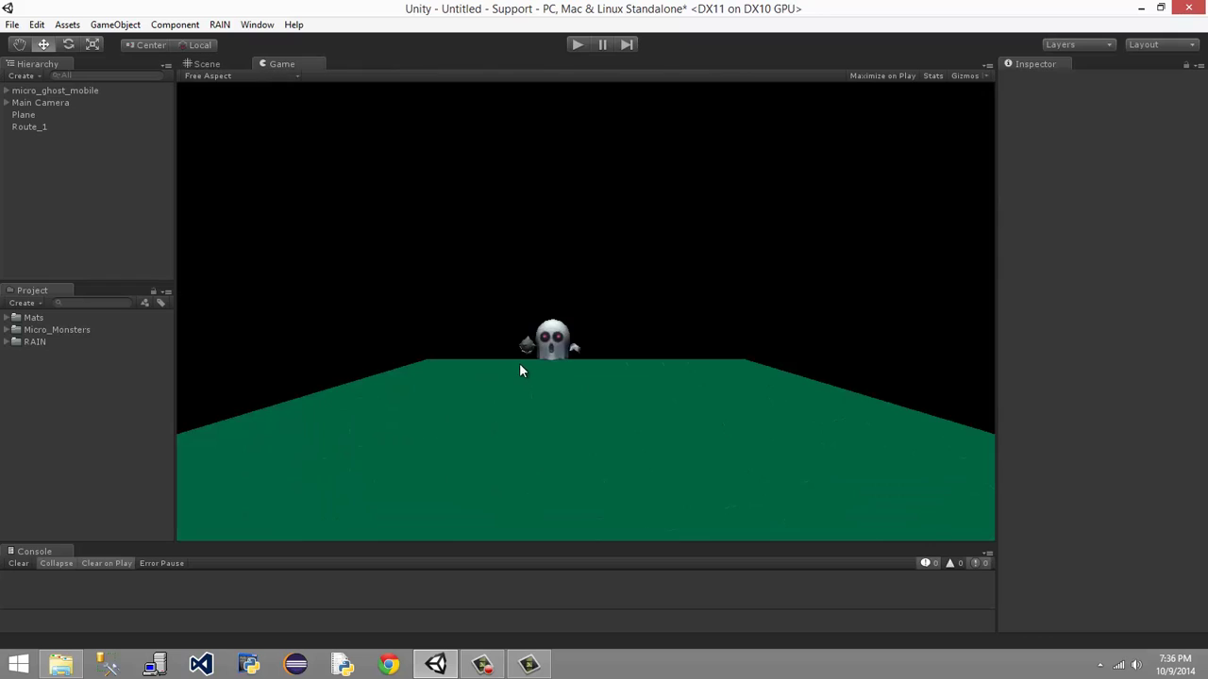
left_click(199, 62)
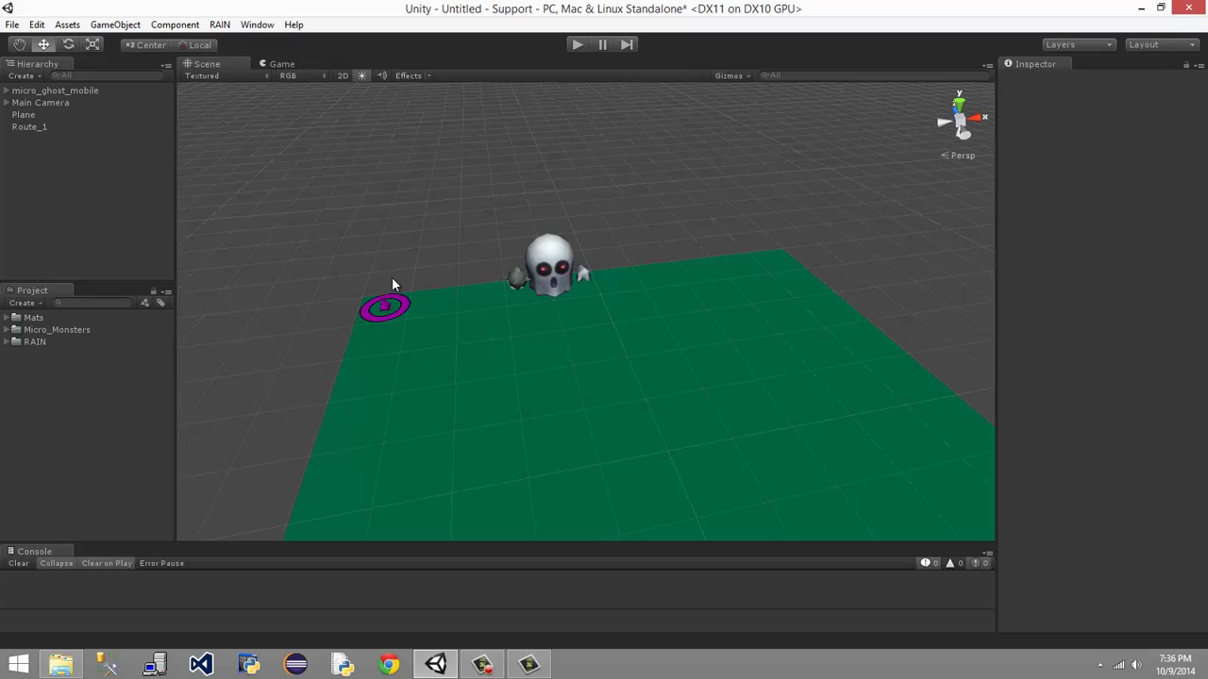
left_click(43, 129)
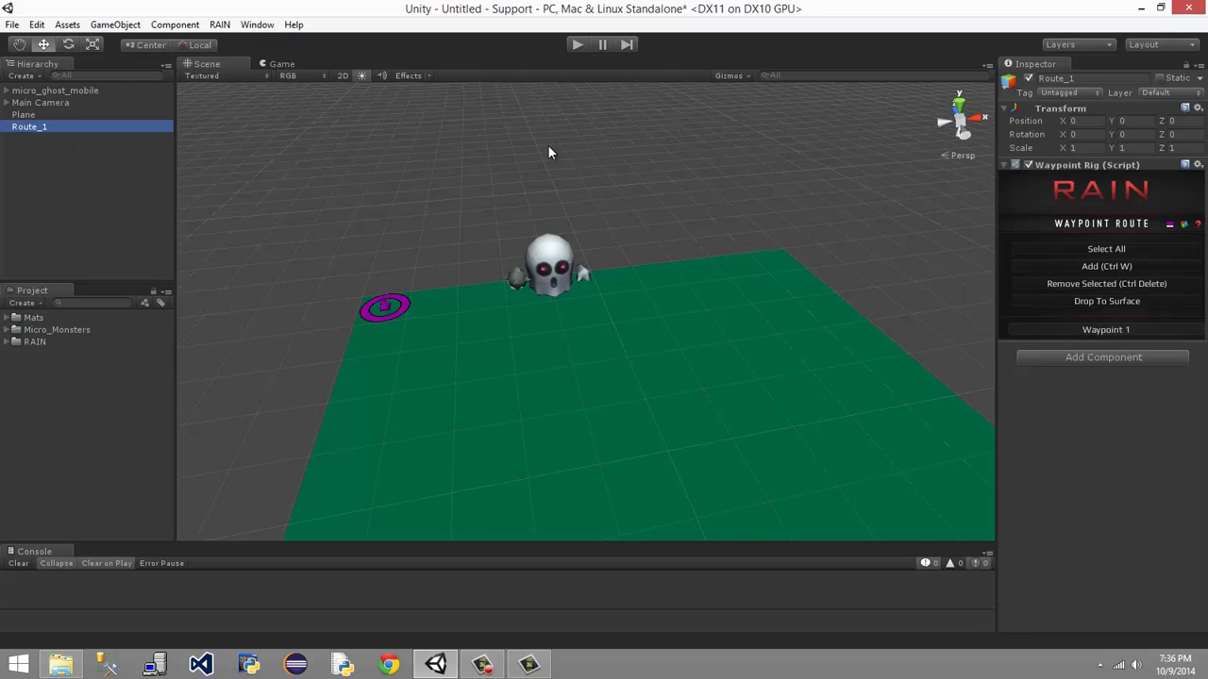
scroll(543, 160, "down", 2)
left_click(281, 64)
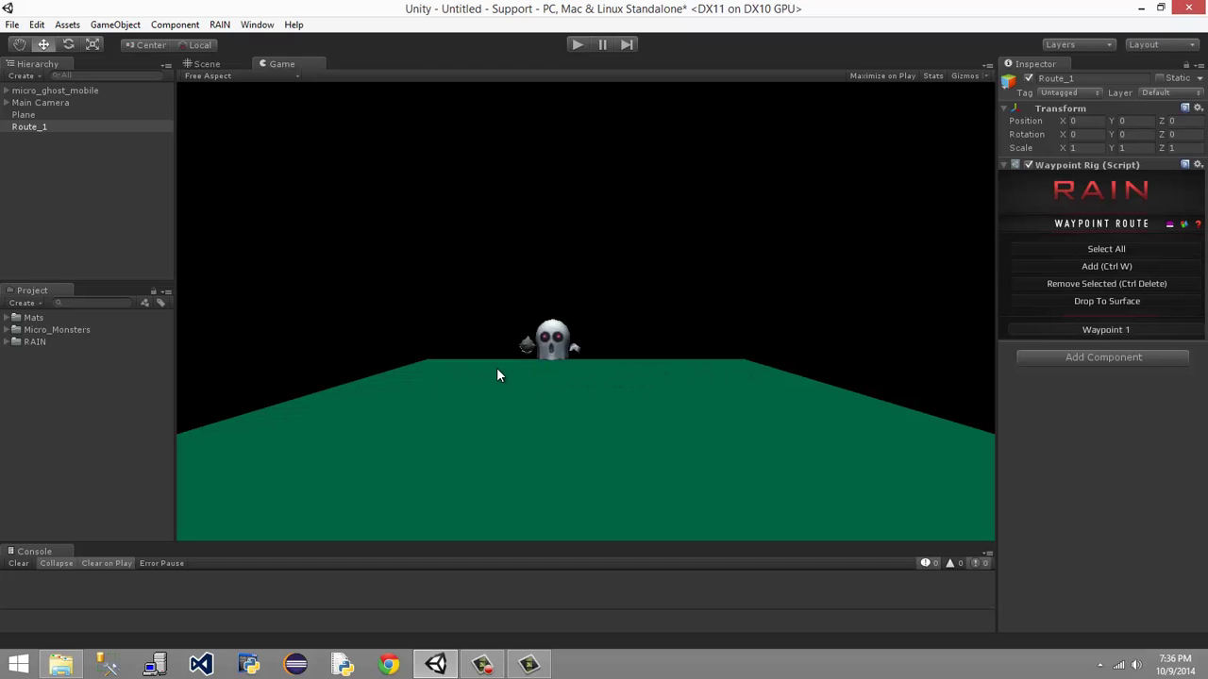
left_click(198, 65)
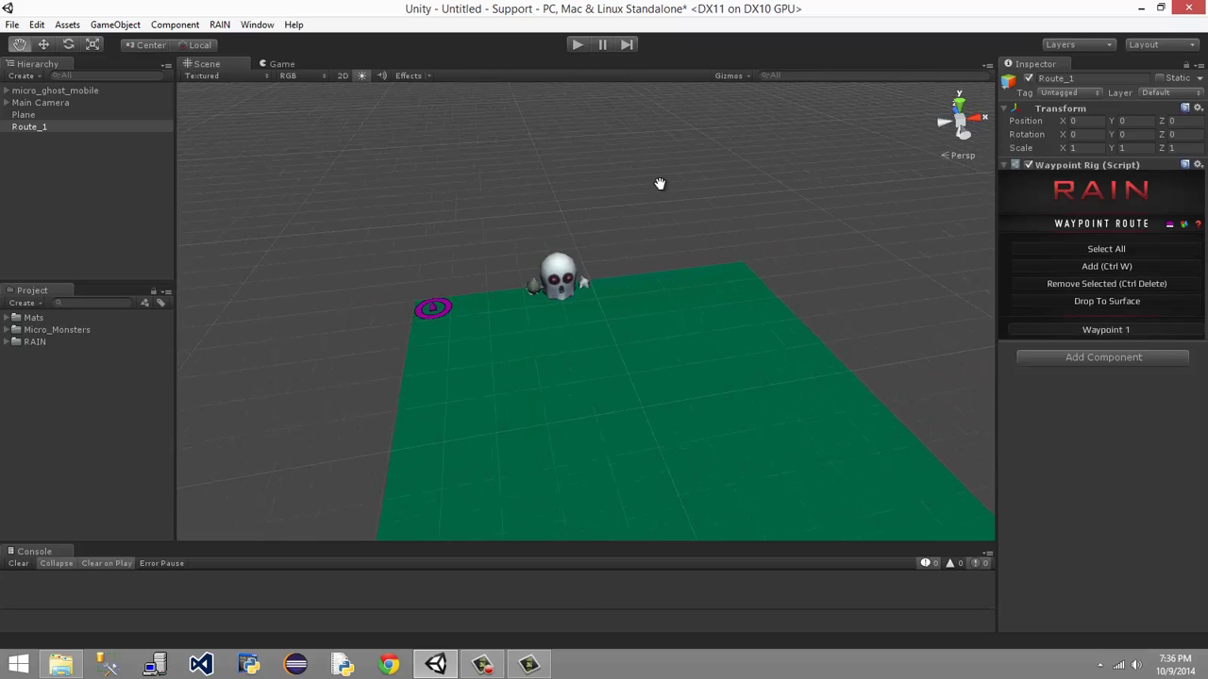
Add a second waypoint to Route_1 and place it near mid-length of the plane, slightly toward the negative-X side.
middle_click_drag(657, 180, 766, 231)
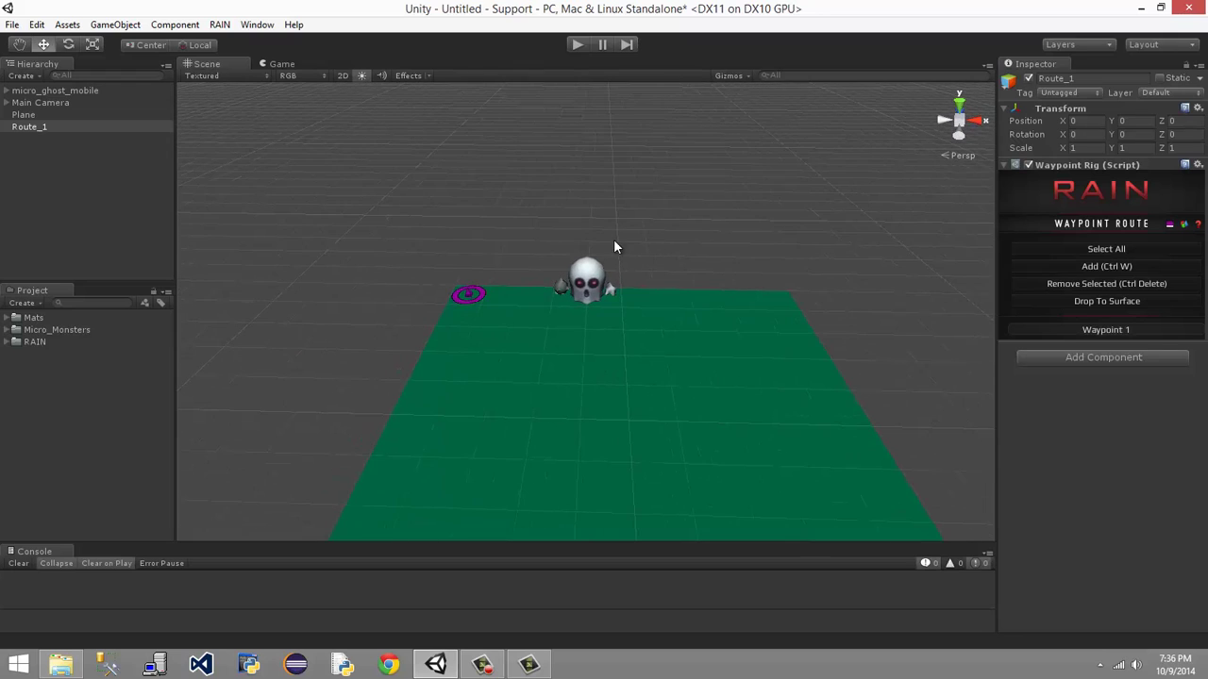
left_click(481, 299)
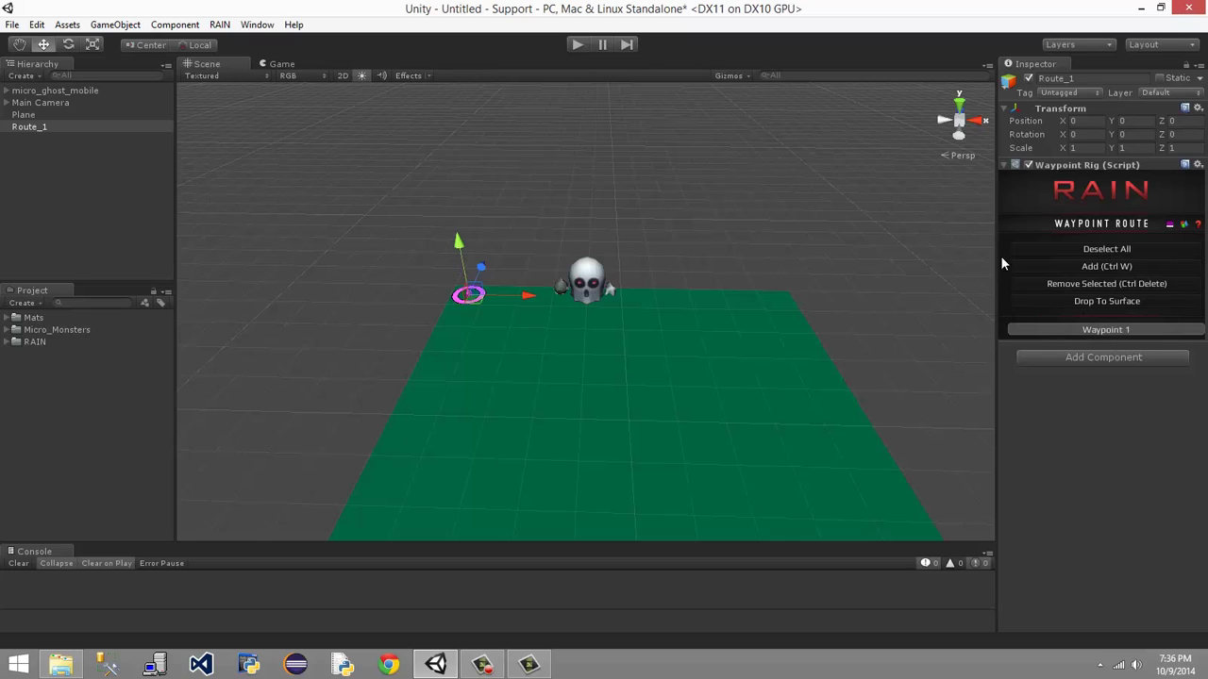
left_click(1078, 269)
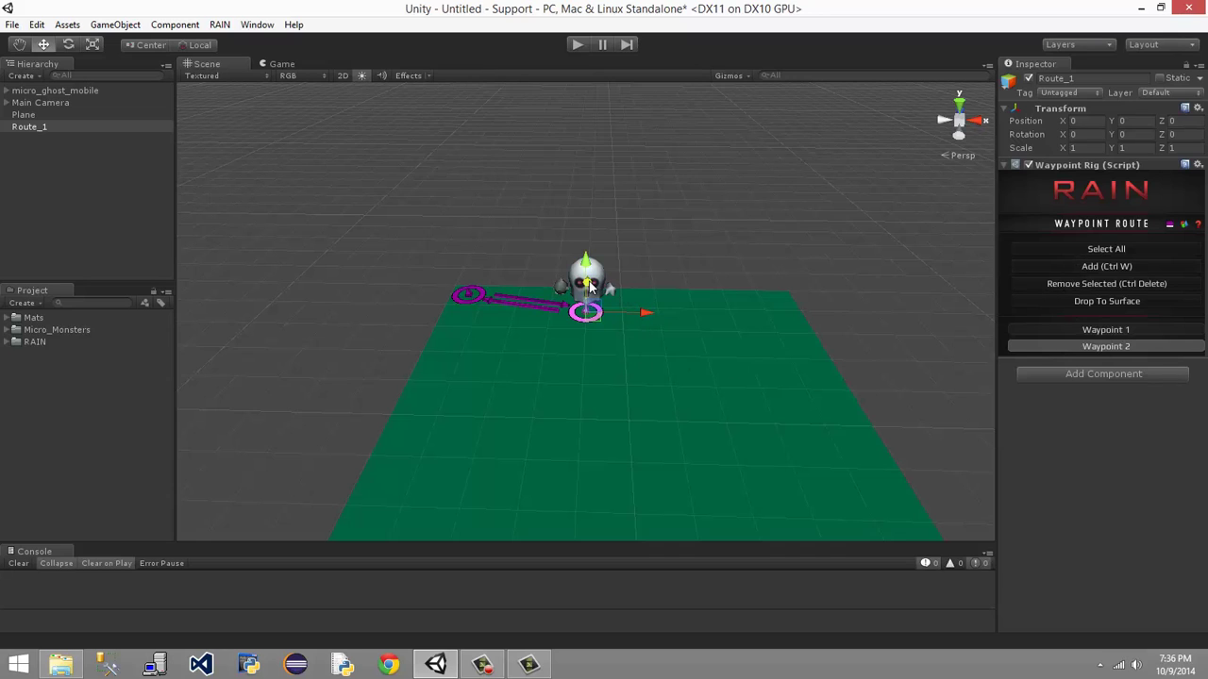
left_click_drag(589, 286, 675, 403)
middle_click_drag(675, 400, 752, 367)
left_click_drag(669, 284, 591, 289)
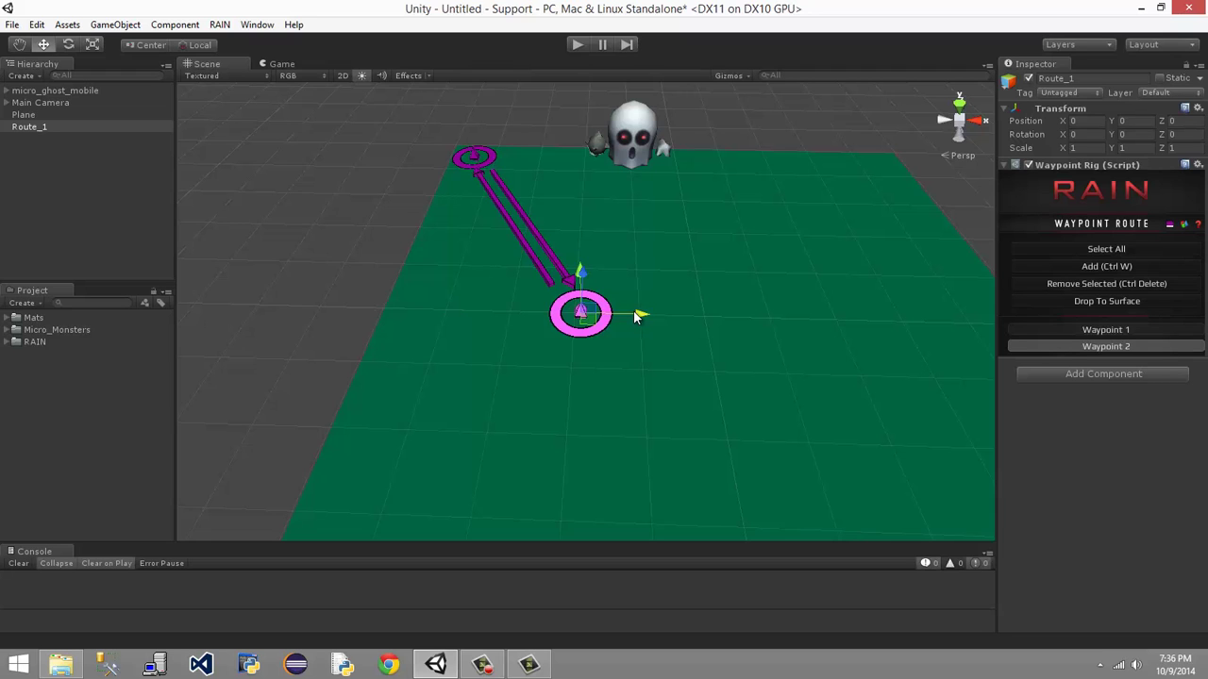
Add a third waypoint to Route_1 and place it on the plane's positive-X side, level with the second waypoint.
middle_click_drag(798, 272, 745, 249)
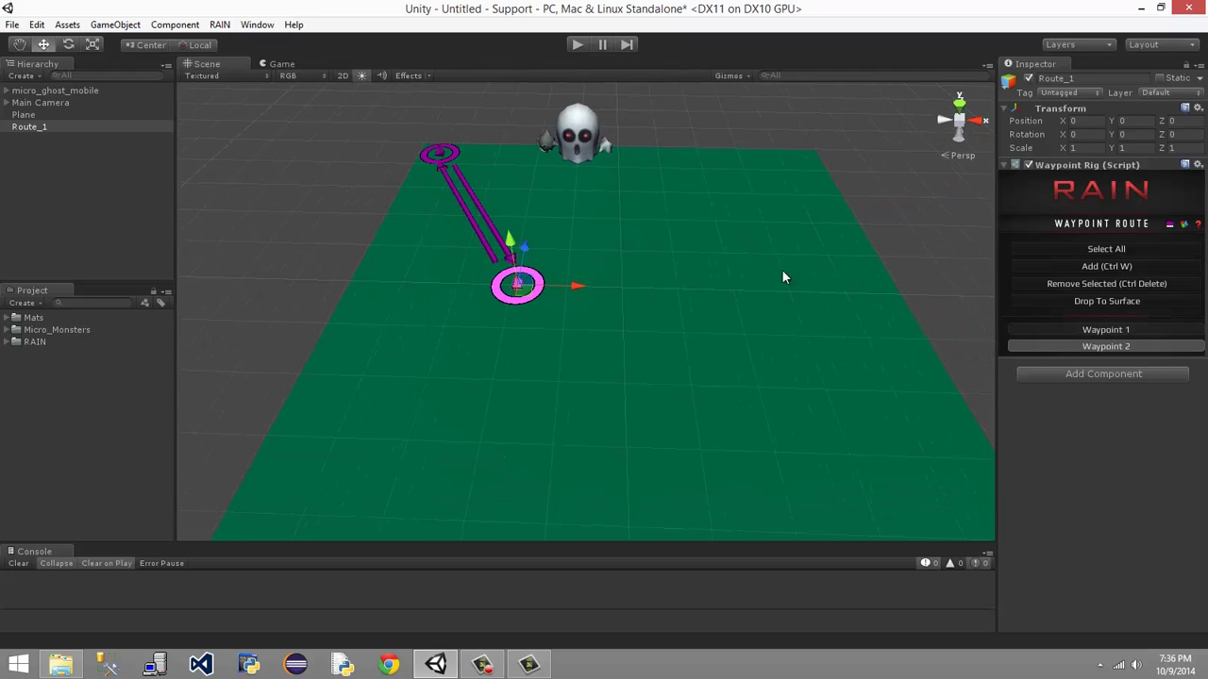
left_click(1095, 267)
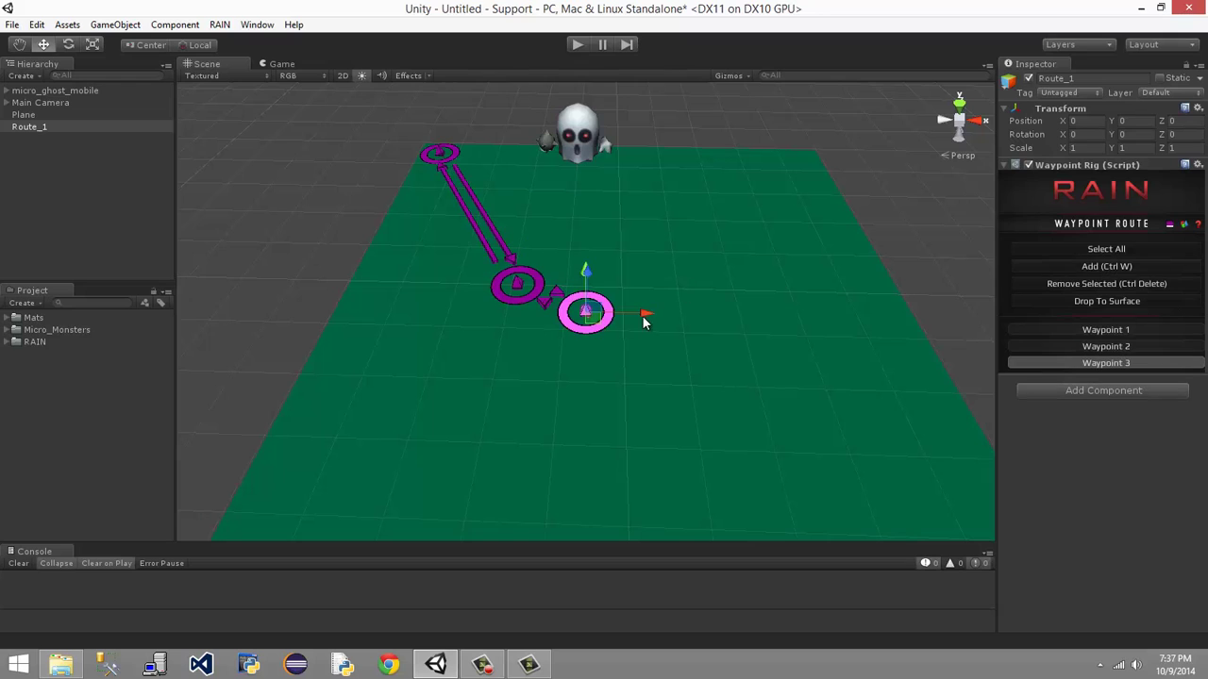
left_click_drag(645, 321, 750, 309)
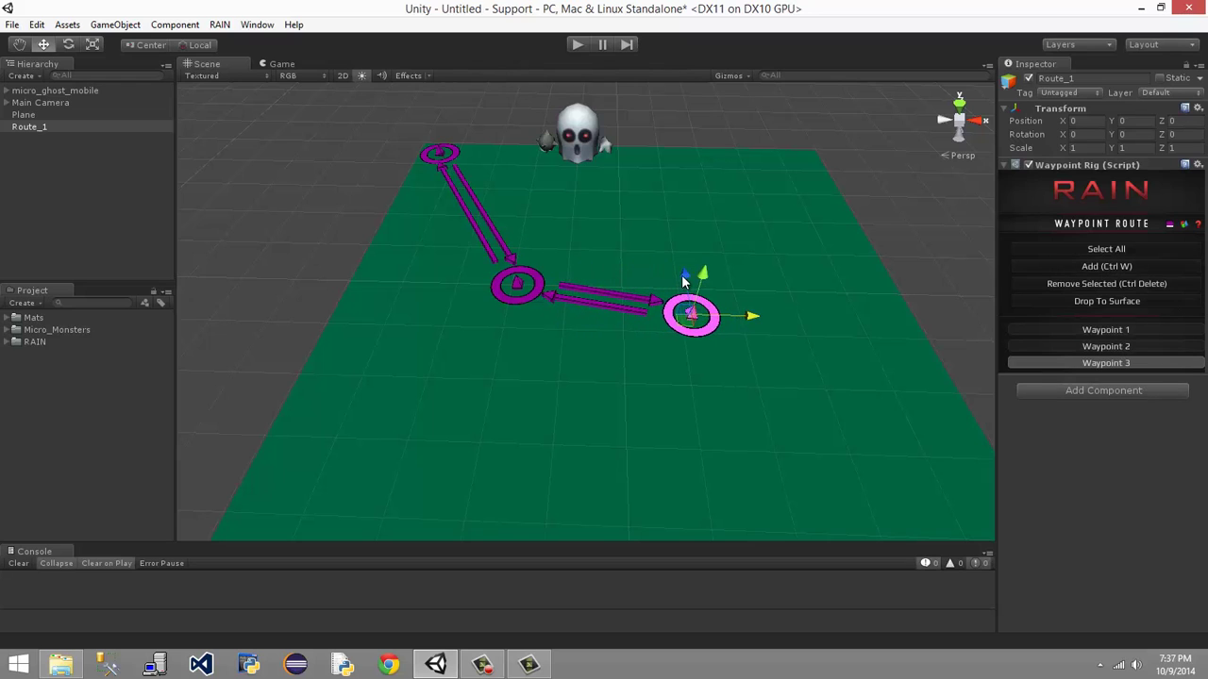
left_click_drag(683, 281, 687, 255)
left_click_drag(751, 289, 800, 289)
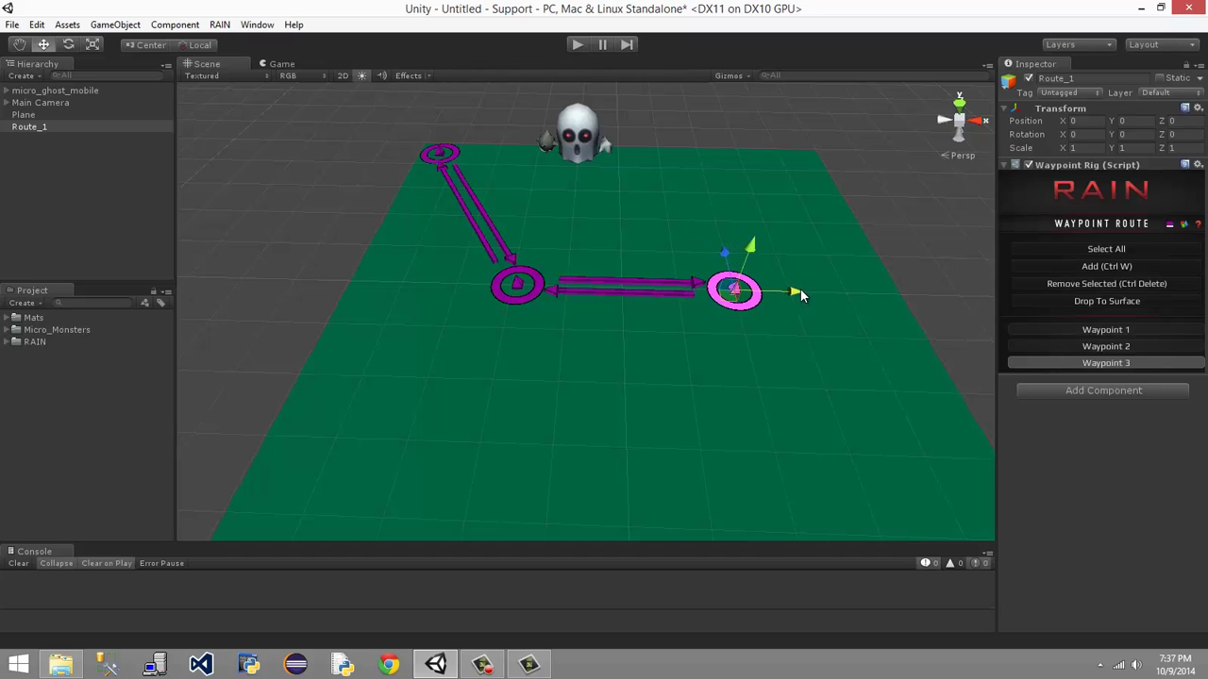
Add a fourth waypoint to Route_1 on the plane's negative-X side, farther from the ghost than the second, checking the visible area in the game view.
left_click(1110, 268)
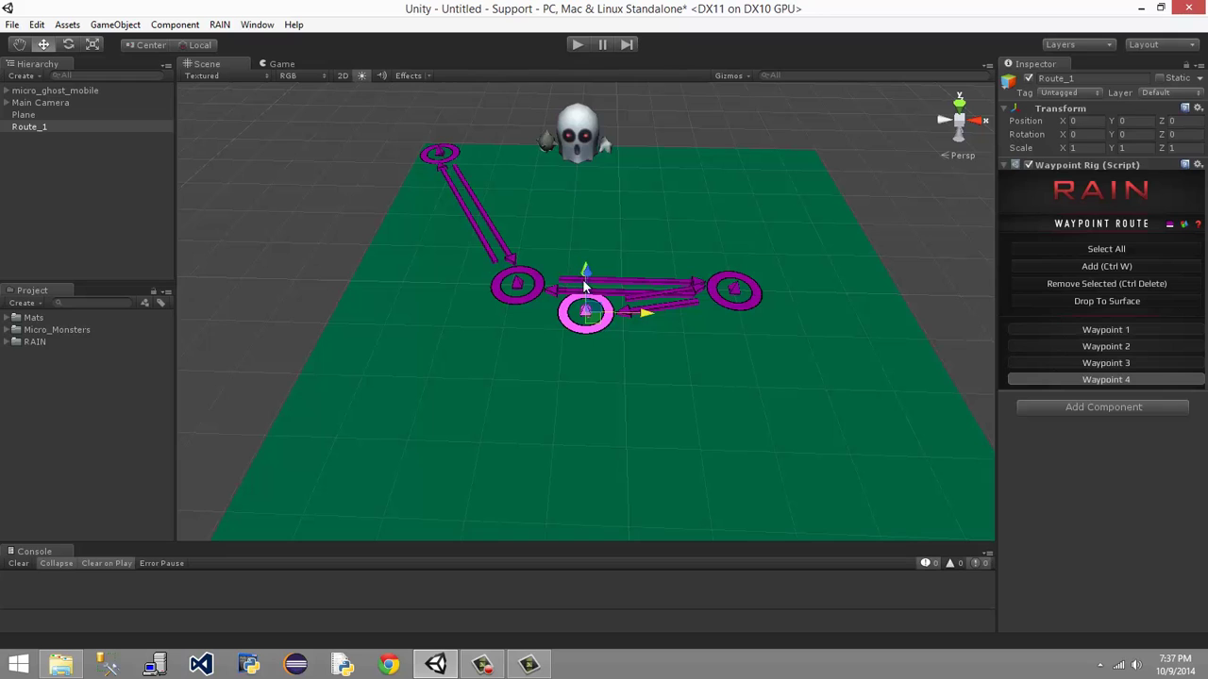
left_click_drag(640, 314, 883, 308)
left_click_drag(814, 283, 850, 393)
left_click_drag(935, 418, 545, 376)
left_click_drag(599, 418, 540, 419)
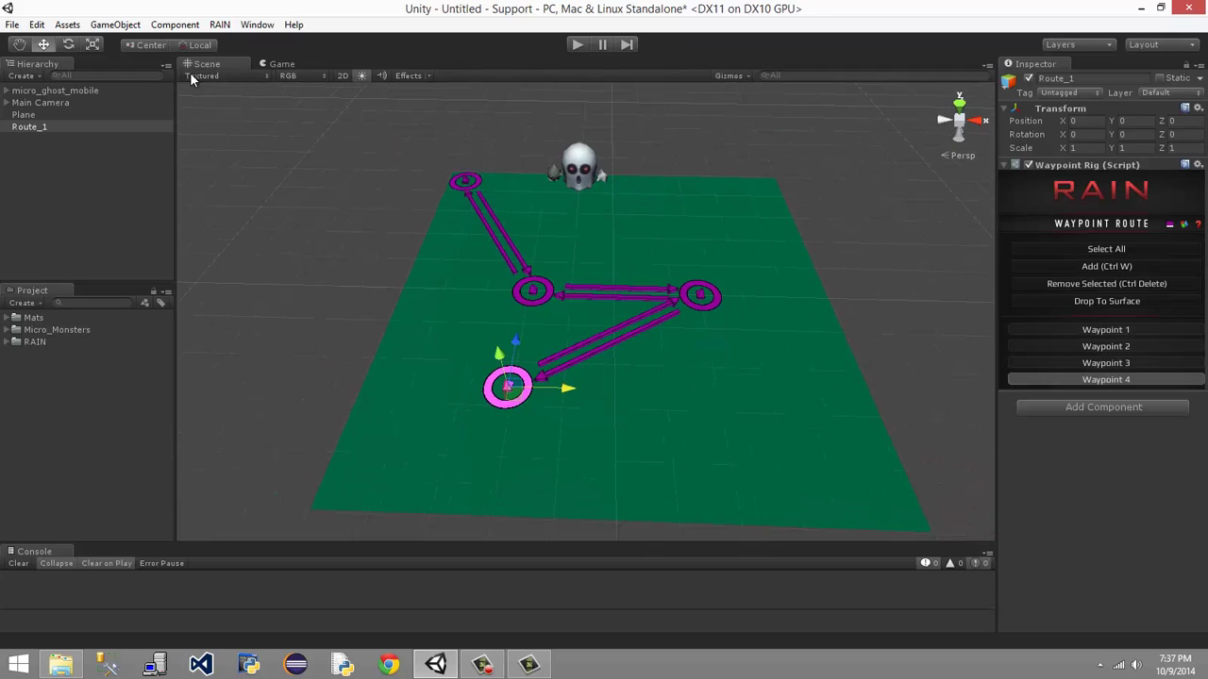
left_click(281, 64)
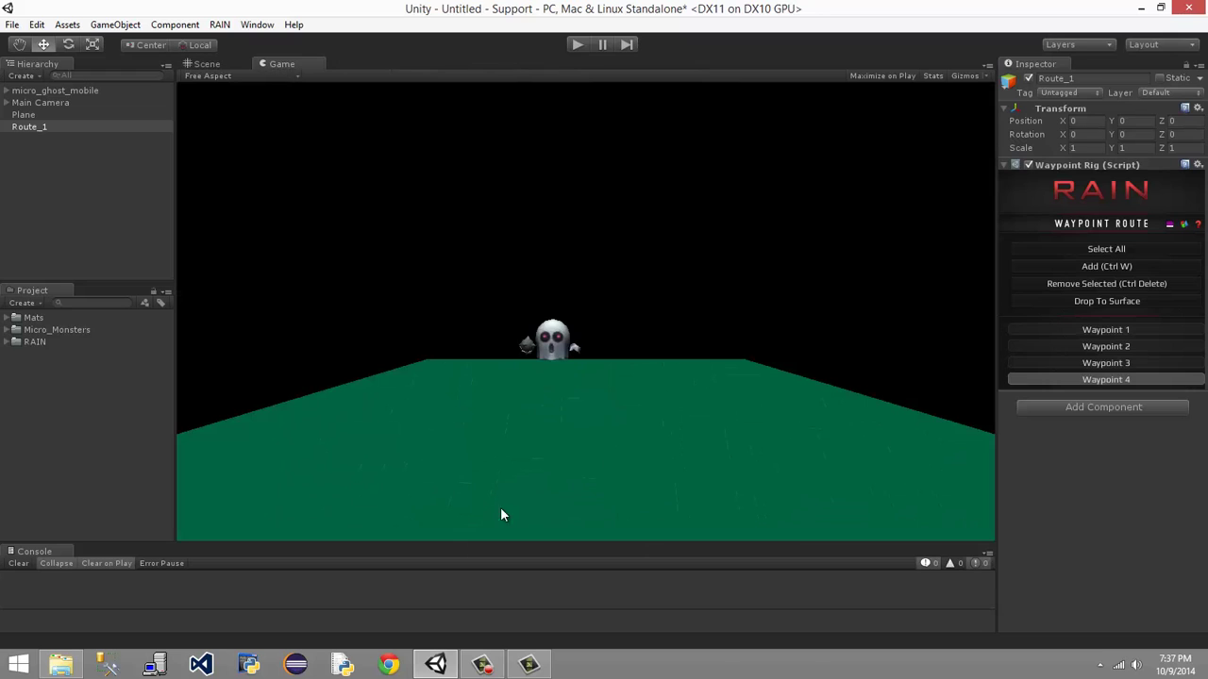
left_click(204, 64)
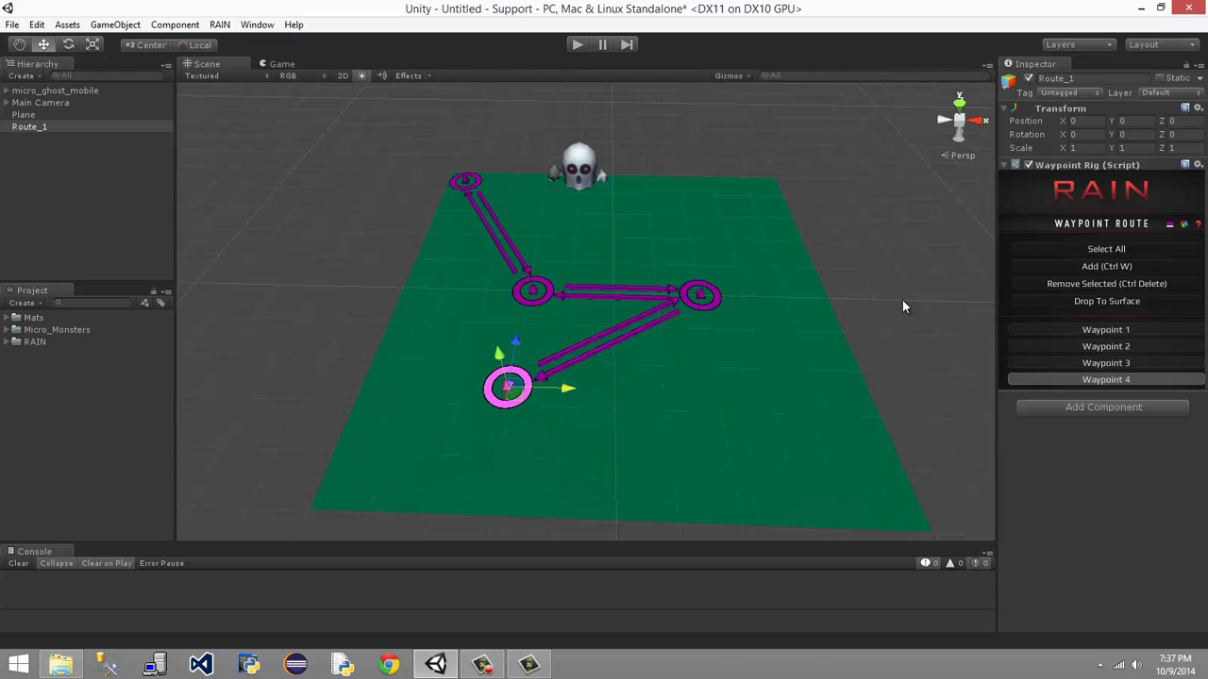
left_click_drag(516, 338, 523, 320)
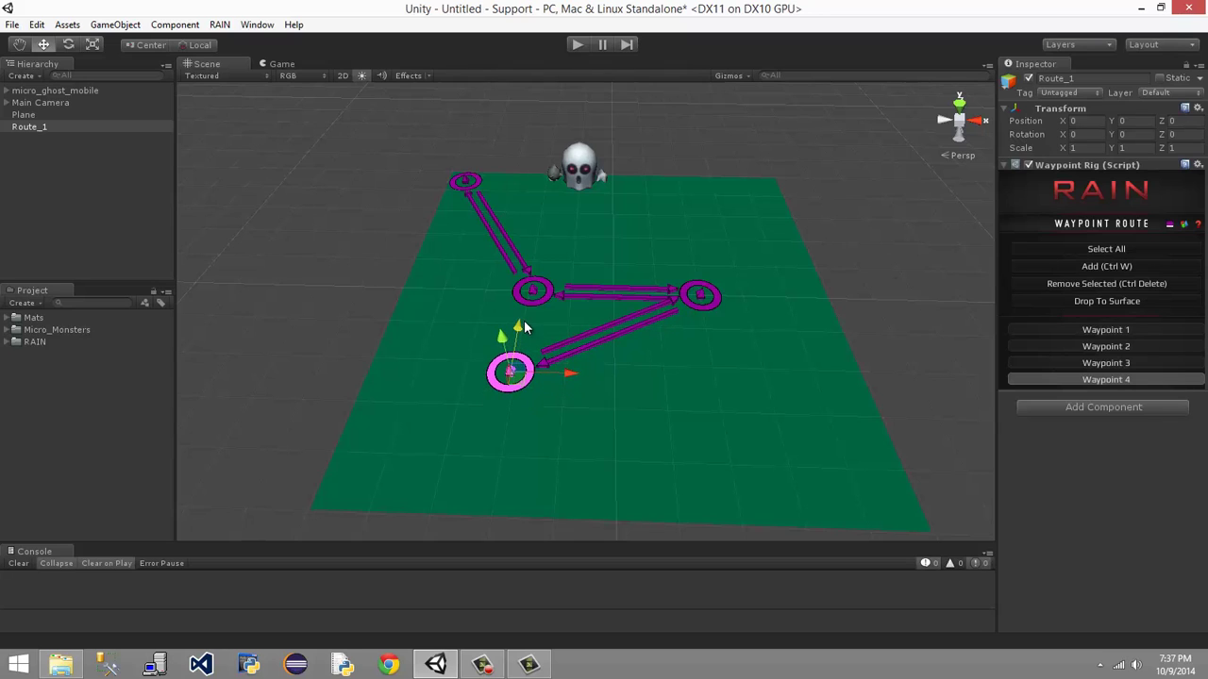
Add a fifth waypoint to Route_1 and place it near the plane's positive-X edge, level with the fourth waypoint.
left_click(1073, 267)
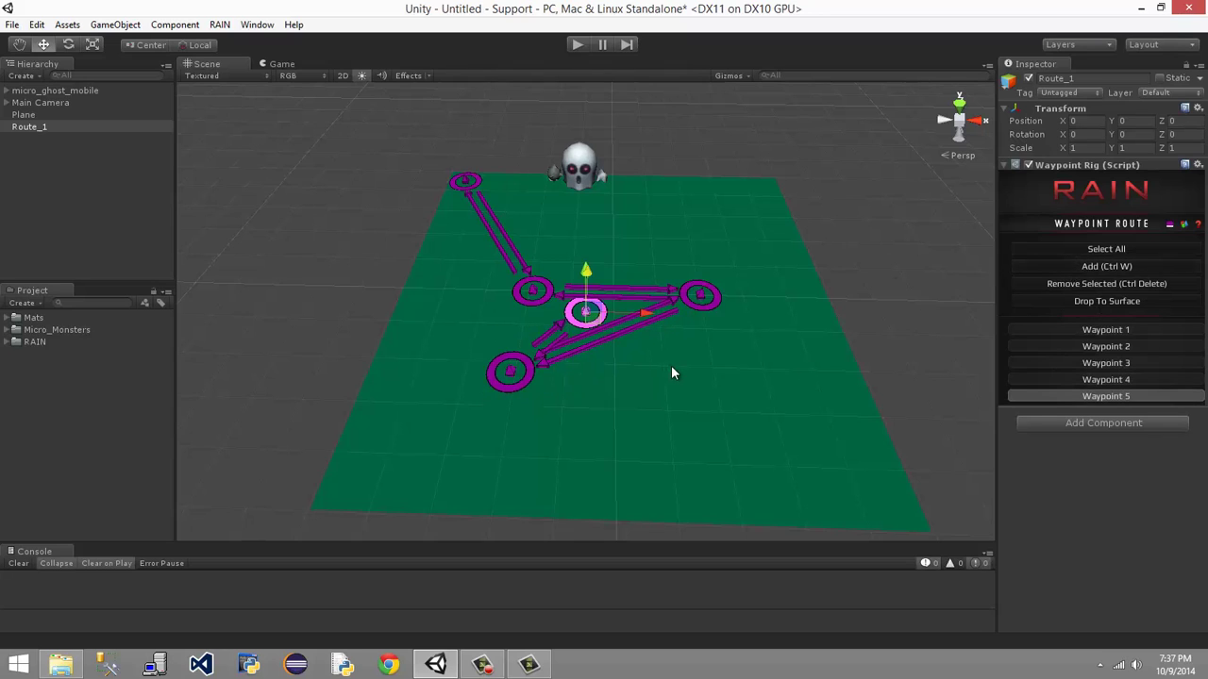
left_click_drag(645, 321, 844, 365)
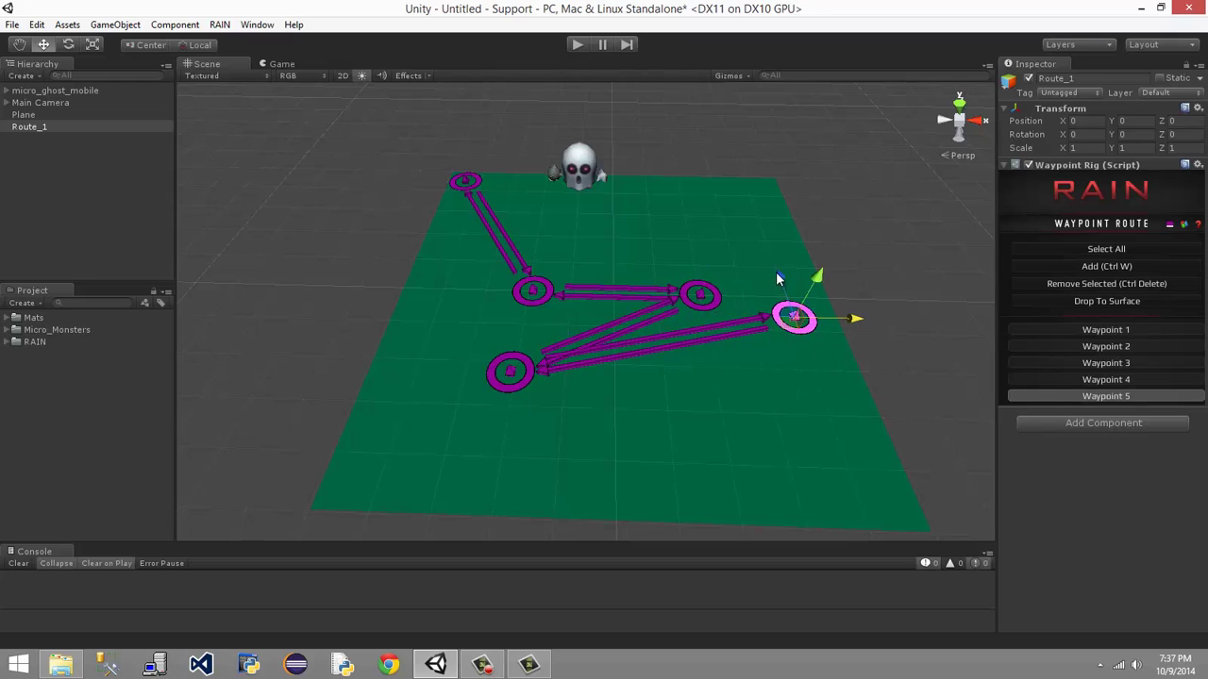
left_click_drag(777, 276, 796, 325)
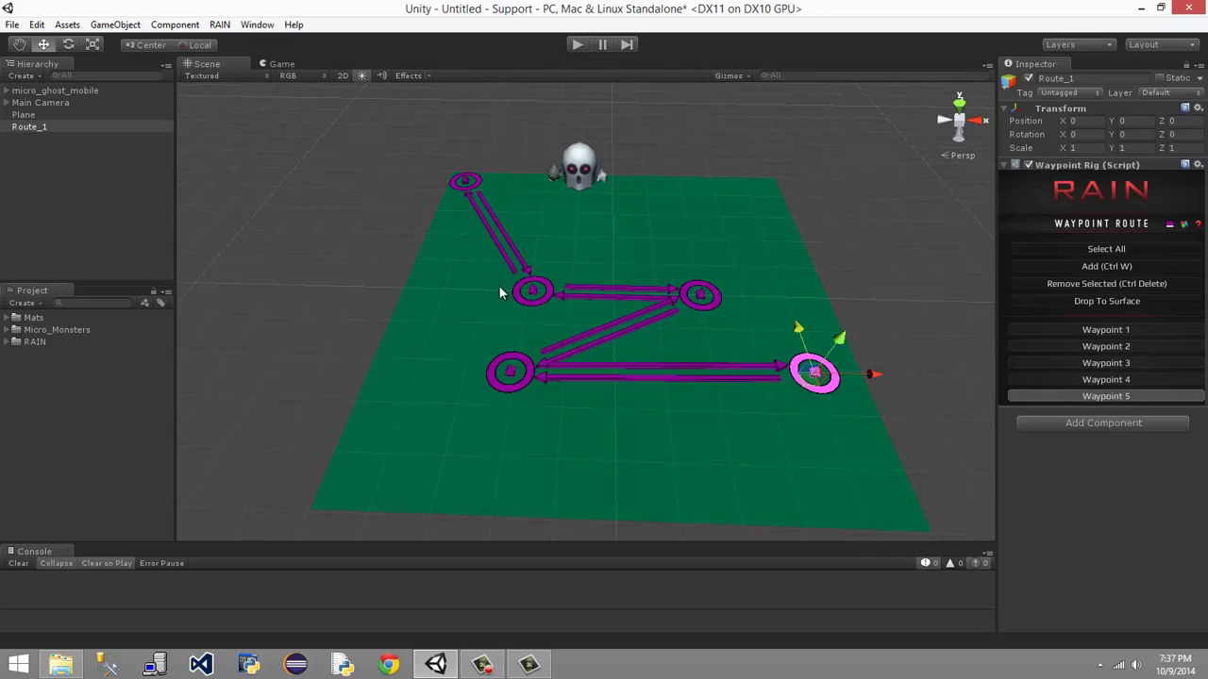
Add a sixth waypoint to Route_1 and place it on the plane's positive-X corner on the ghost's side.
left_click(1106, 268)
left_click_drag(645, 321, 858, 318)
left_click_drag(785, 274, 724, 127)
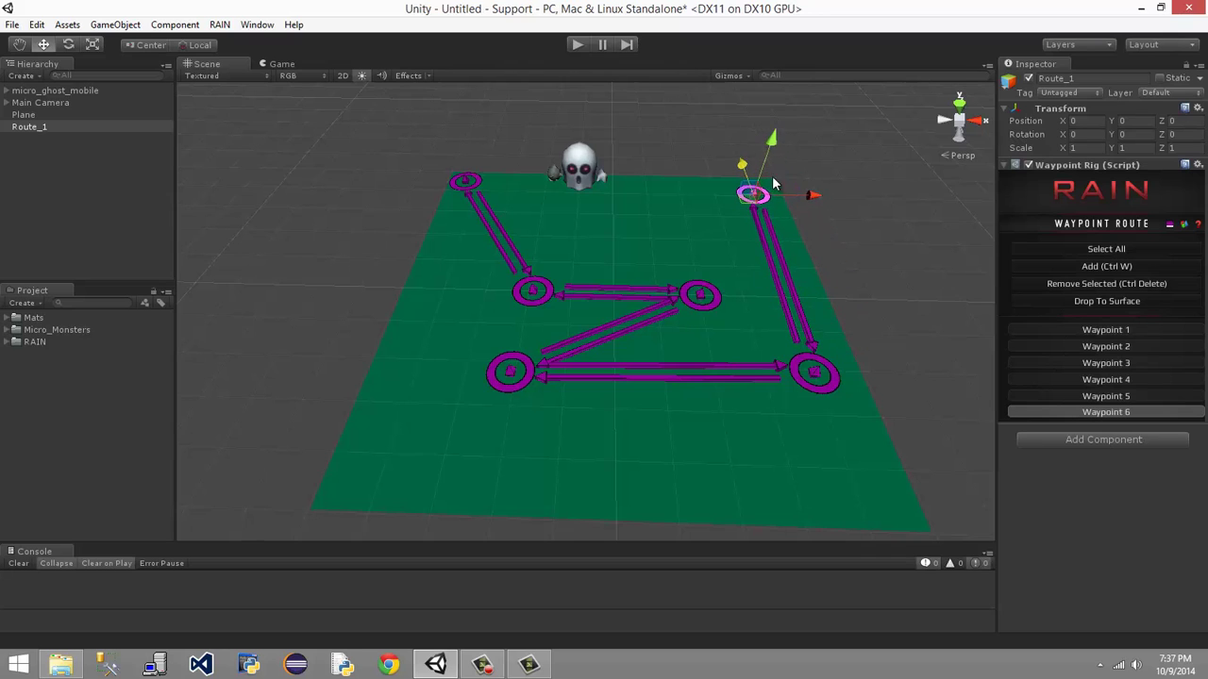
left_click_drag(810, 196, 821, 197)
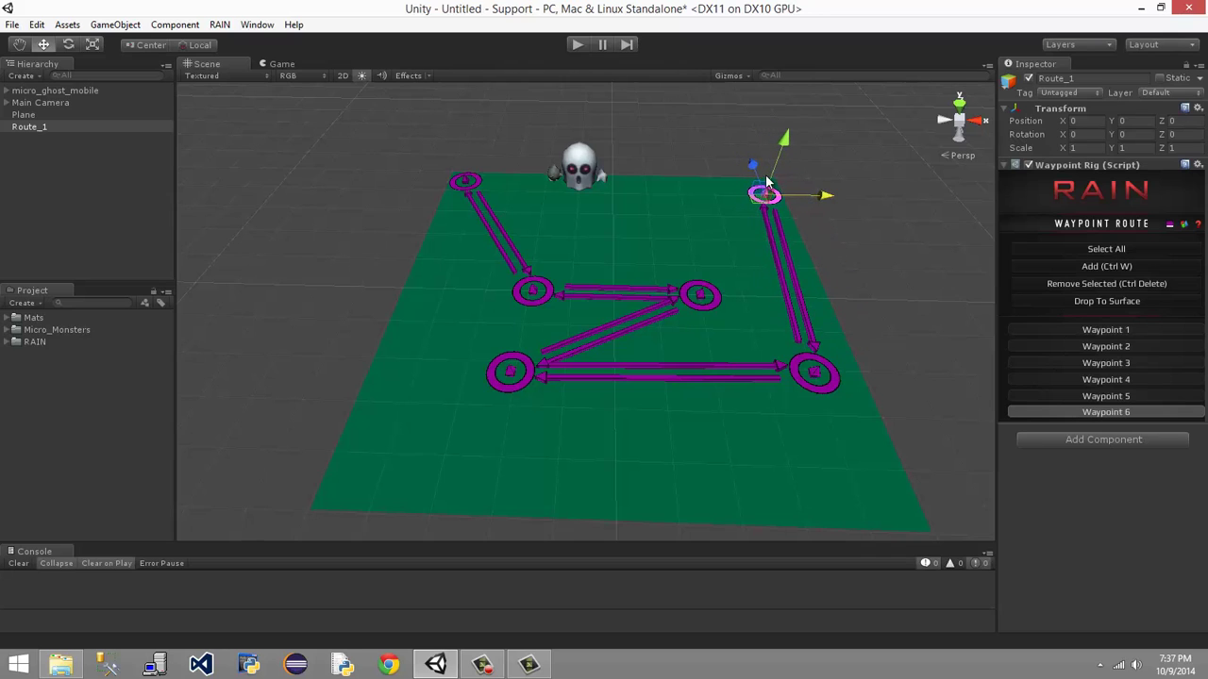
left_click_drag(750, 166, 749, 161)
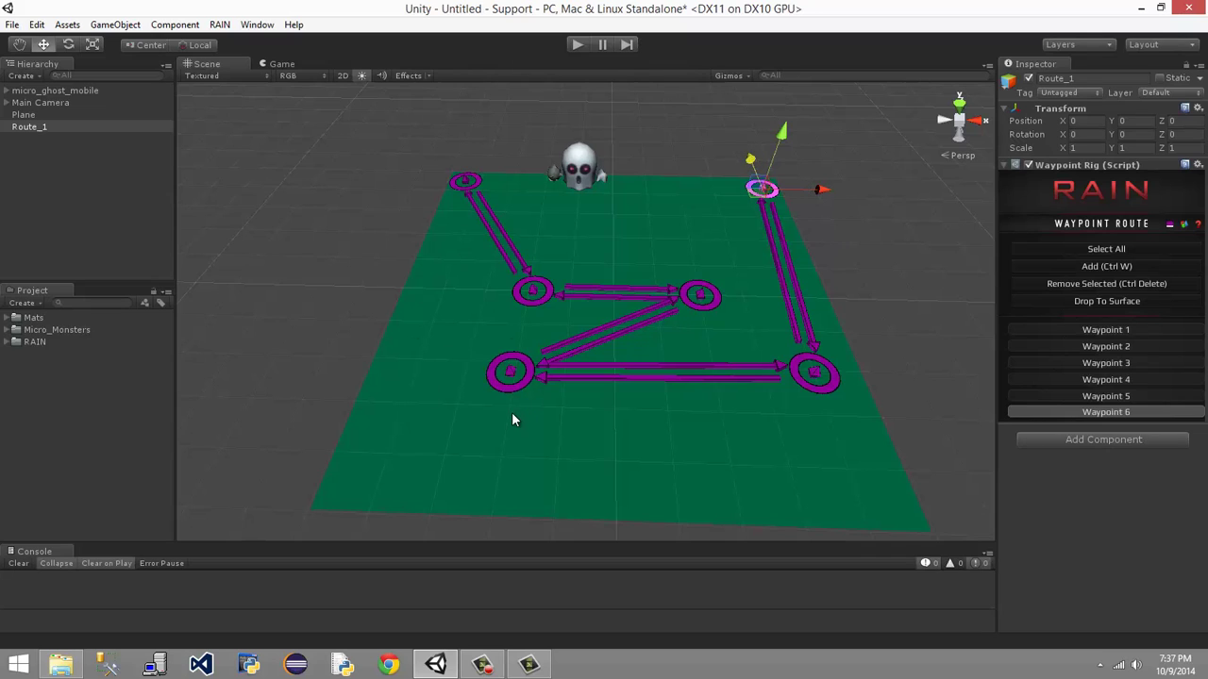
Select all Route_1 waypoints, examine the complete route and its connections on the plane, and clear the selection.
left_click(1082, 250)
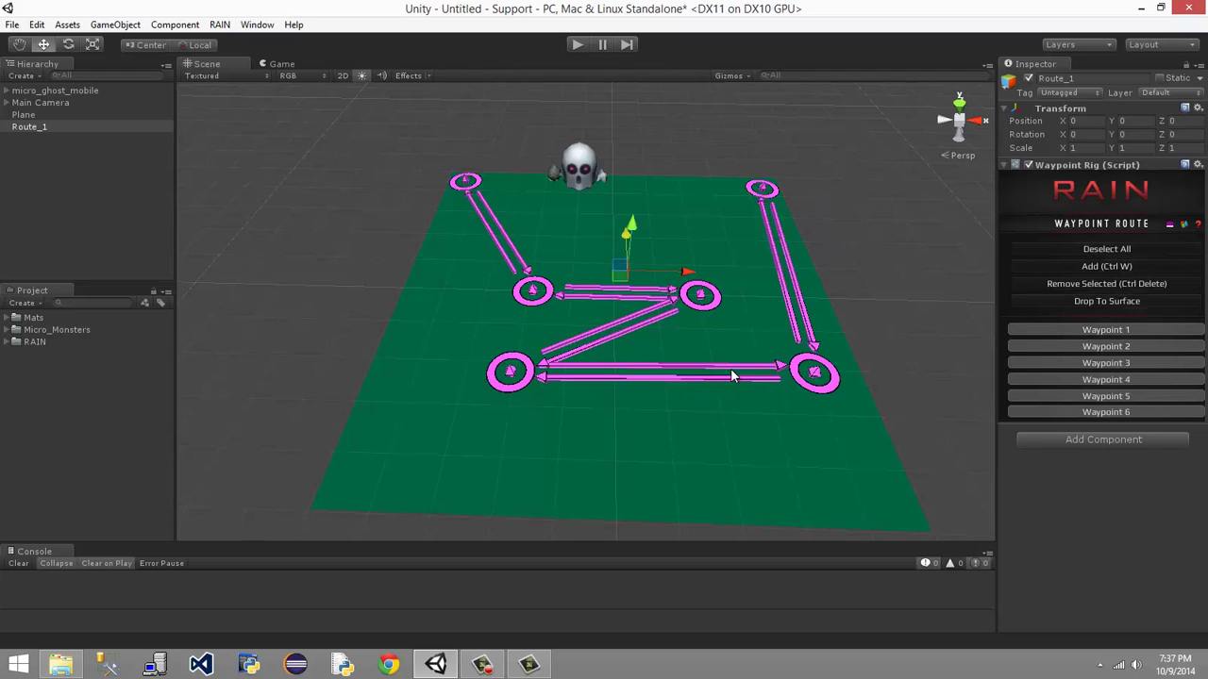
scroll(763, 356, "up", 3)
left_click_drag(764, 358, 767, 305, "alt")
scroll(767, 304, "down", 3)
middle_click_drag(767, 302, 728, 261)
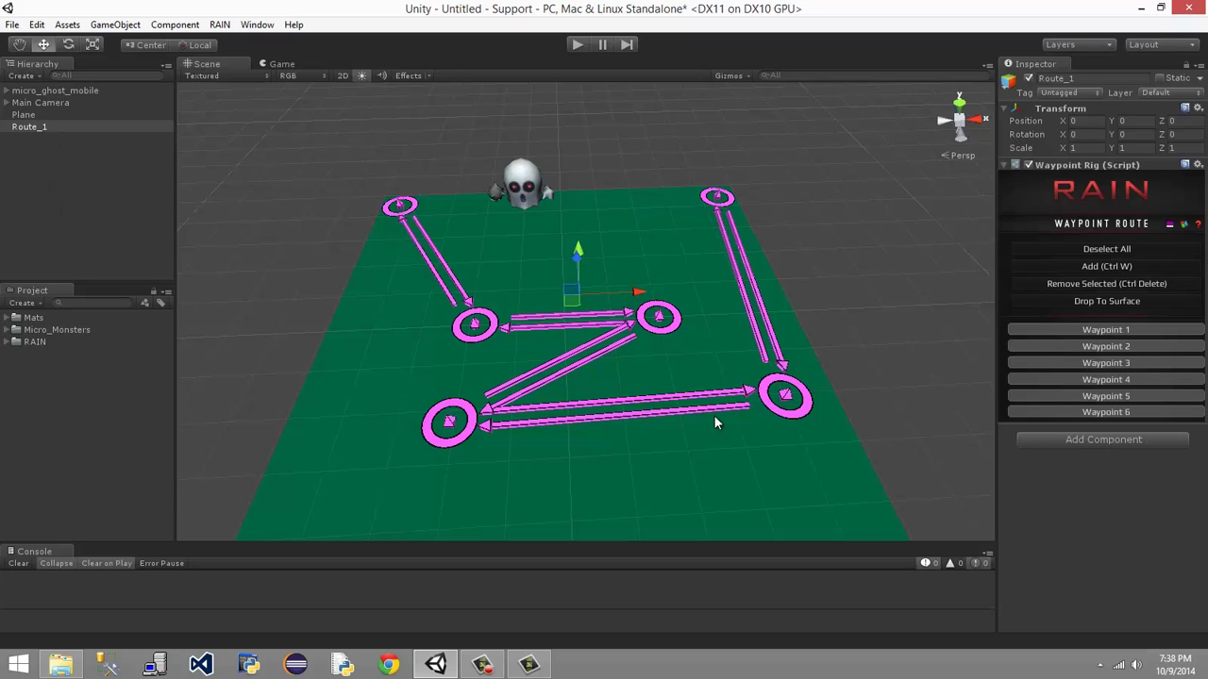
left_click(38, 138)
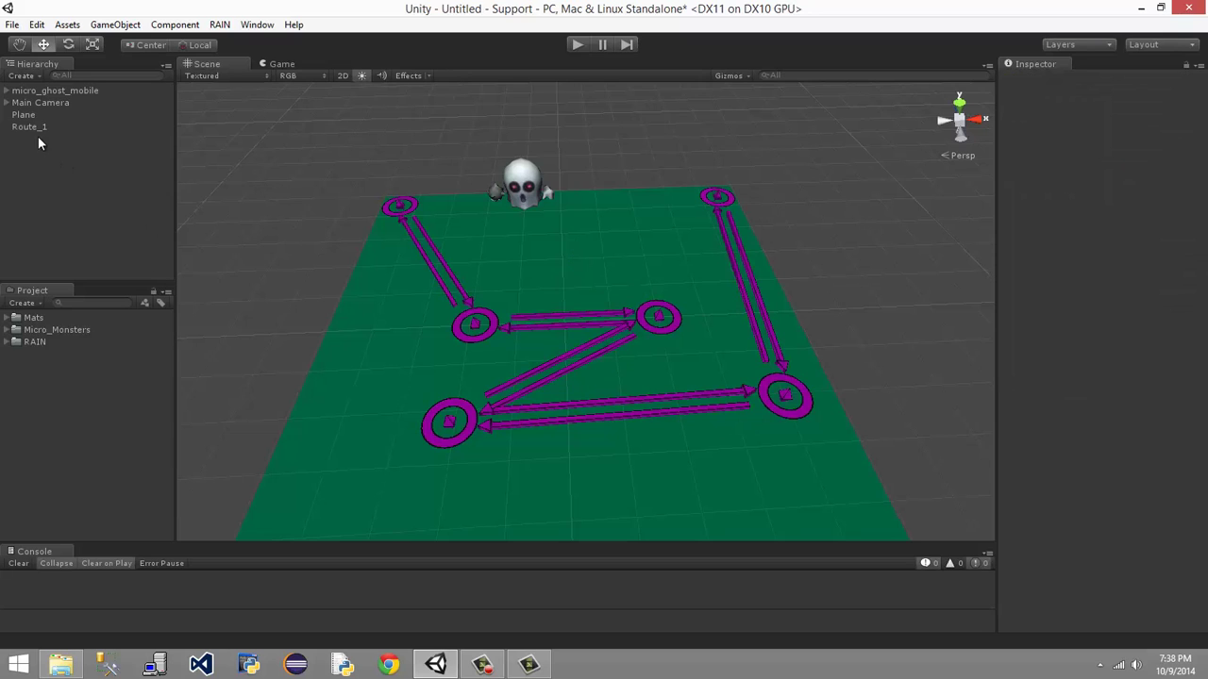
Examine the Animation component of micro_ghost_mobile and its list of animation clips.
left_click(84, 91)
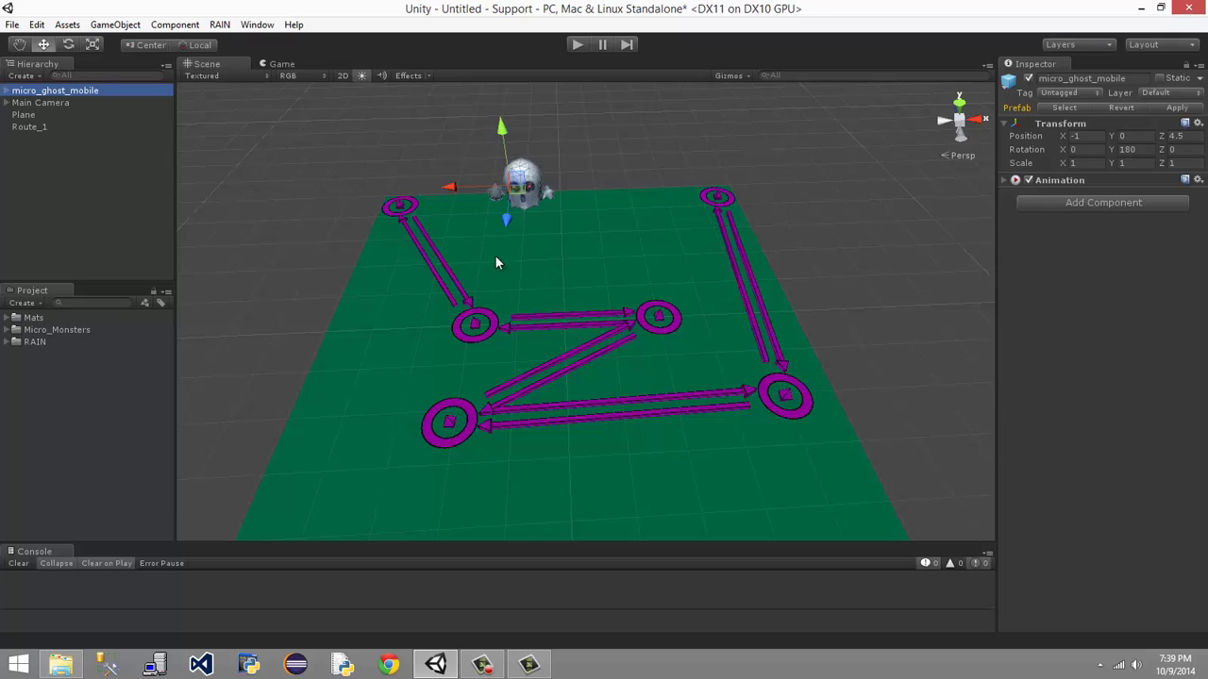
left_click(1009, 180)
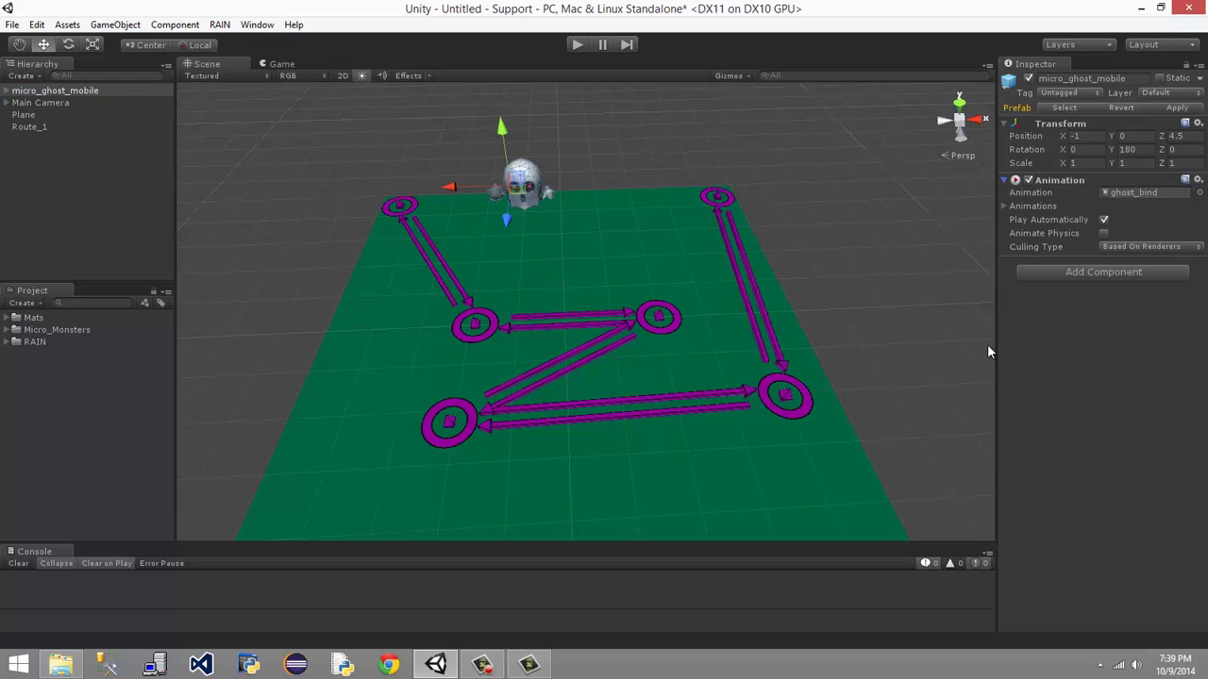
left_click(1003, 207)
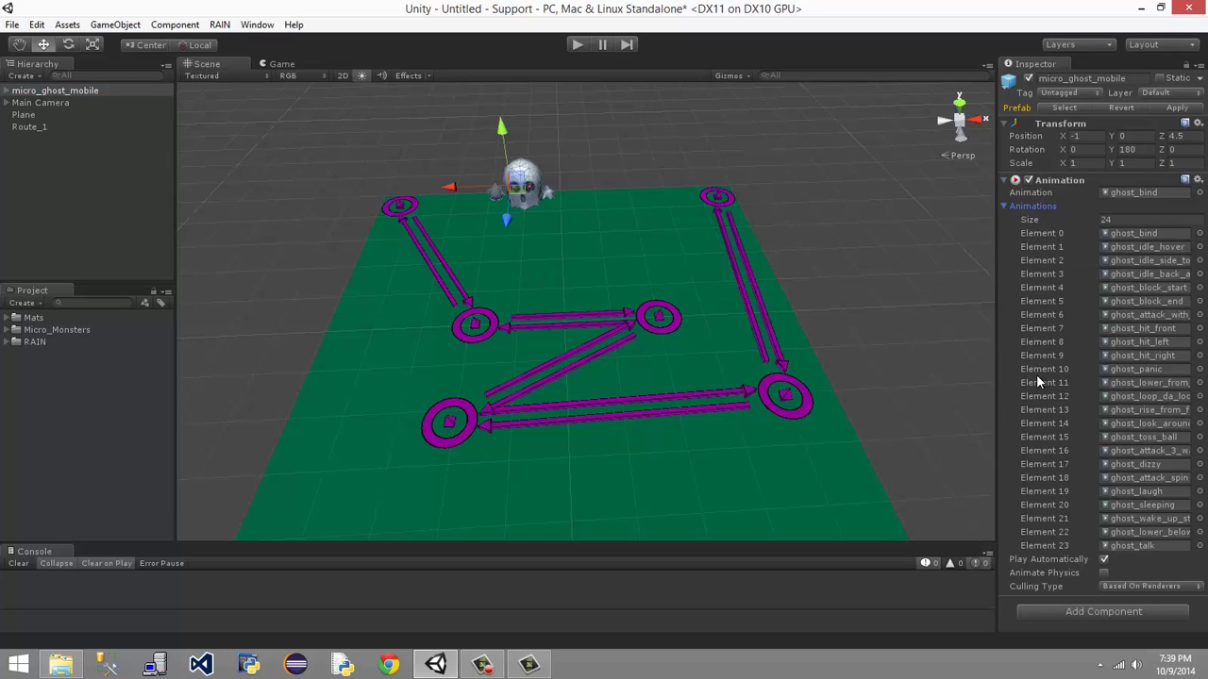
left_click(1005, 205)
left_click(1006, 180)
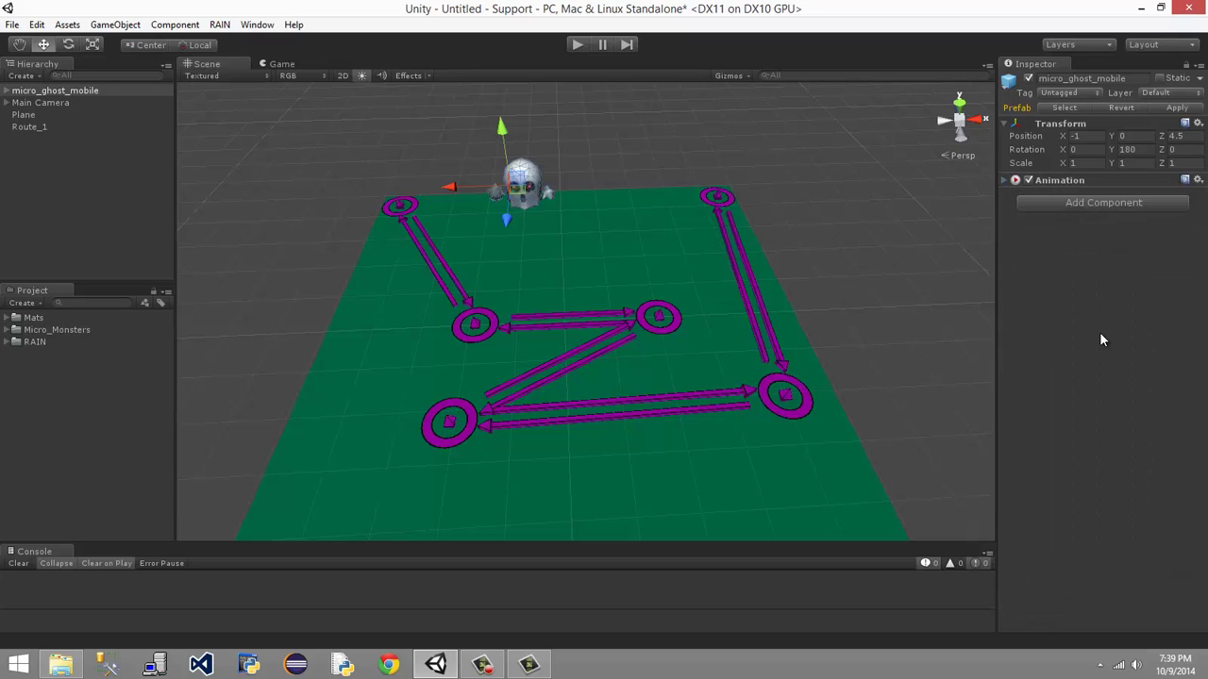
Create a RAIN AI on the micro_ghost_mobile object.
left_click(46, 100)
left_click(58, 92)
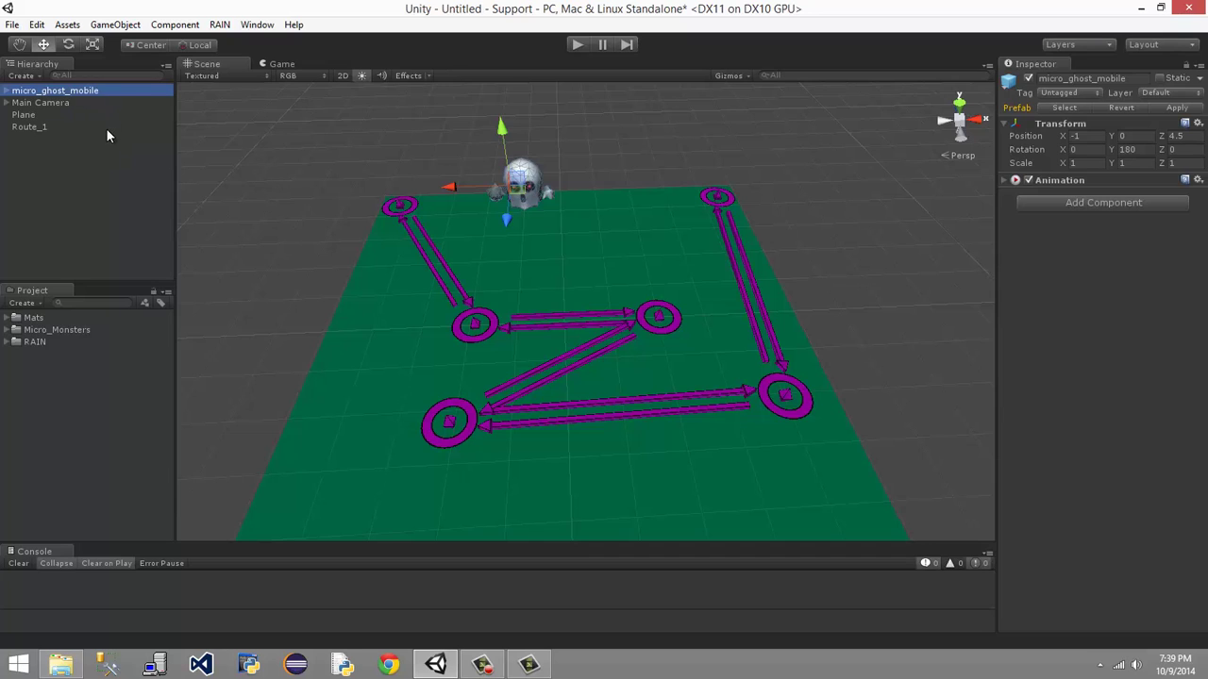
left_click(219, 25)
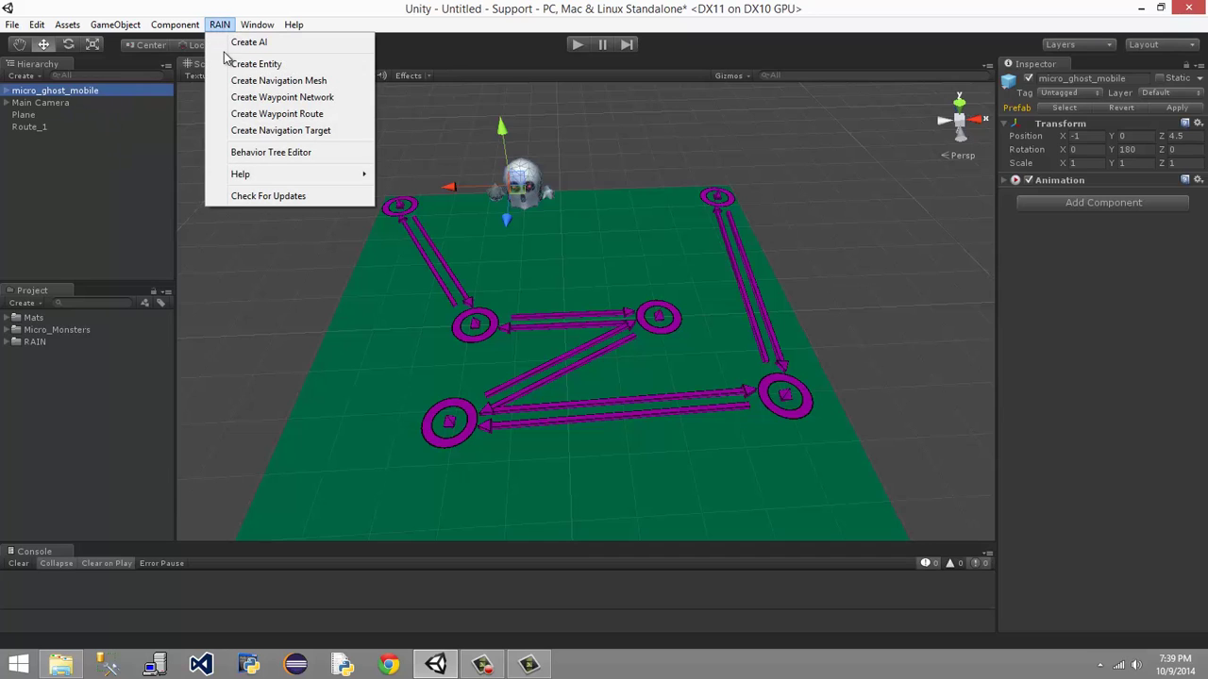
left_click(248, 44)
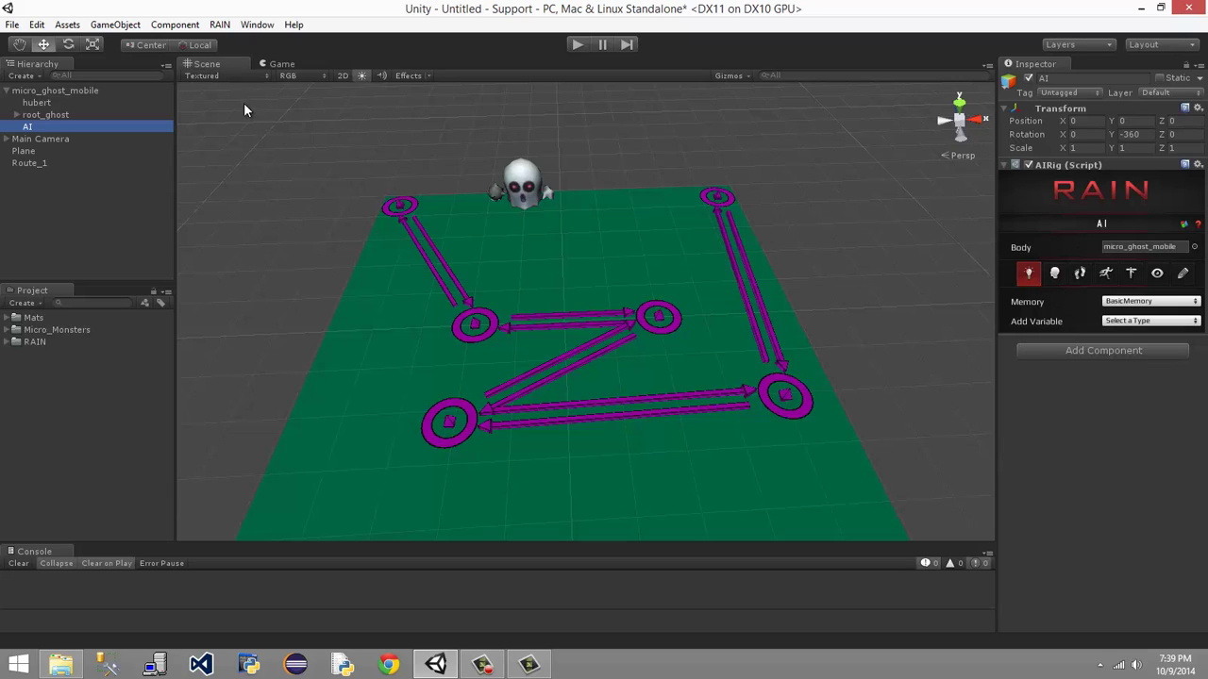
In the AI's motor settings, disable Valid Path Required and enable Allow 3DRotation and Allow 3DMovement.
left_click(1054, 273)
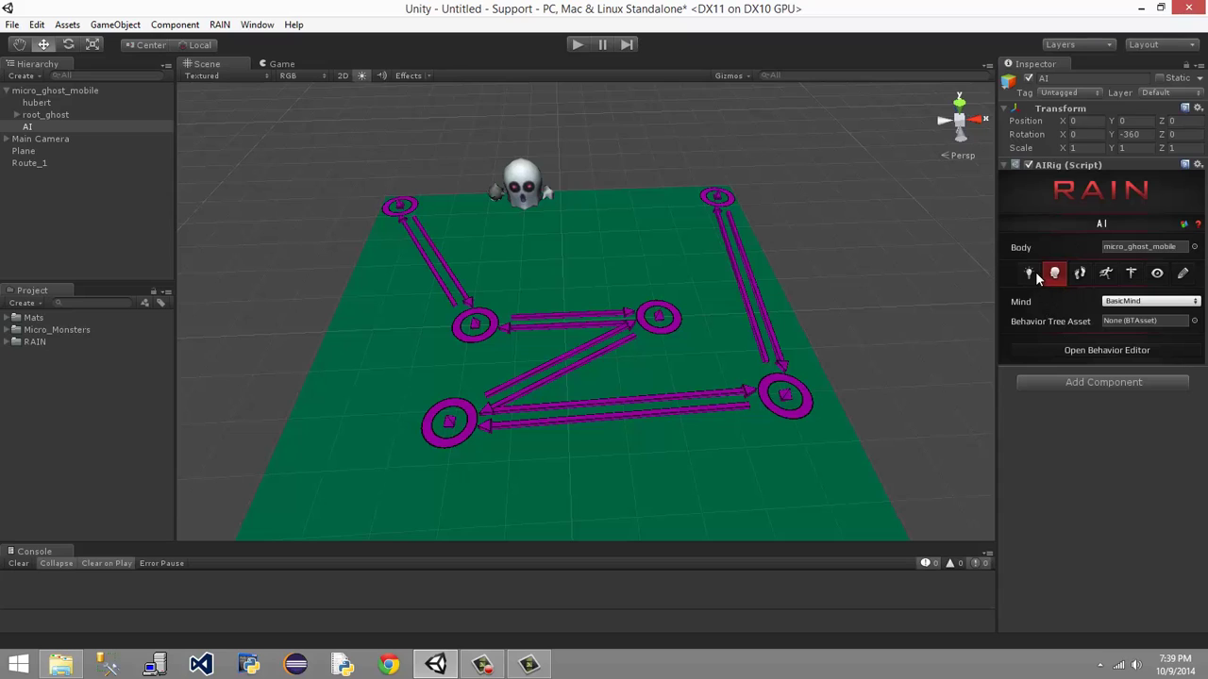
left_click(1029, 272)
left_click(1054, 273)
left_click(1079, 275)
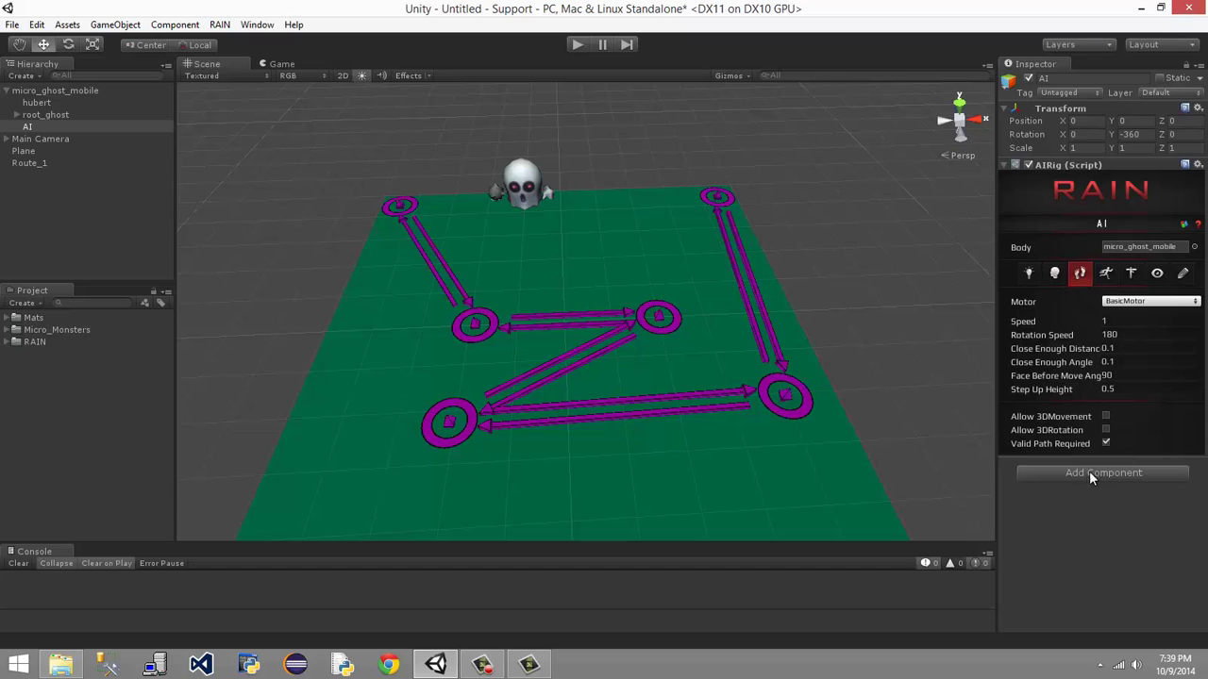
left_click(1106, 444)
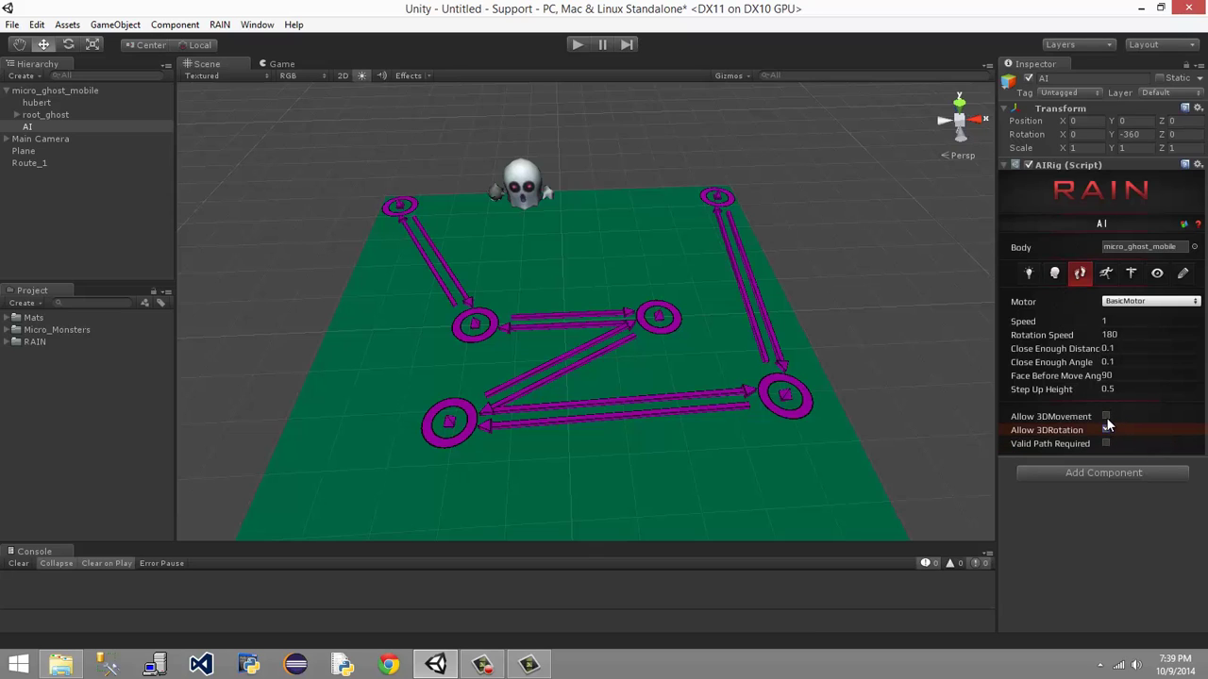
left_click(1106, 417)
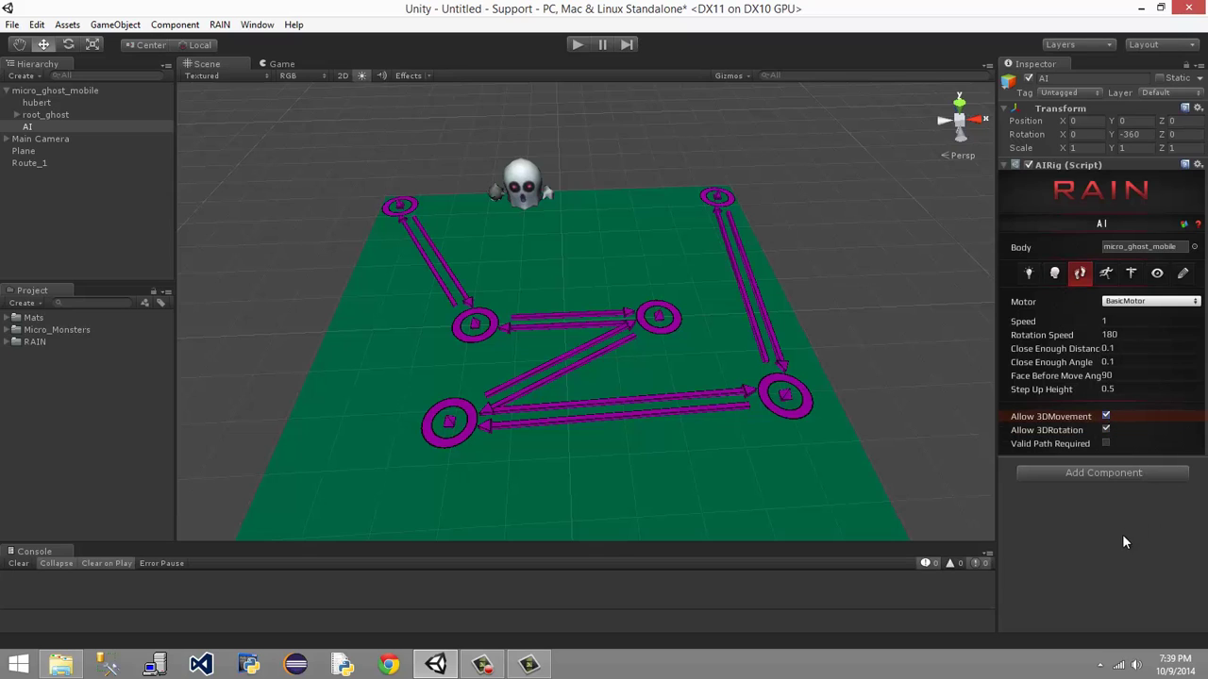
Add the ghost_idle_back_and_forth animation state to the AI's BasicAnimator.
left_click(1106, 275)
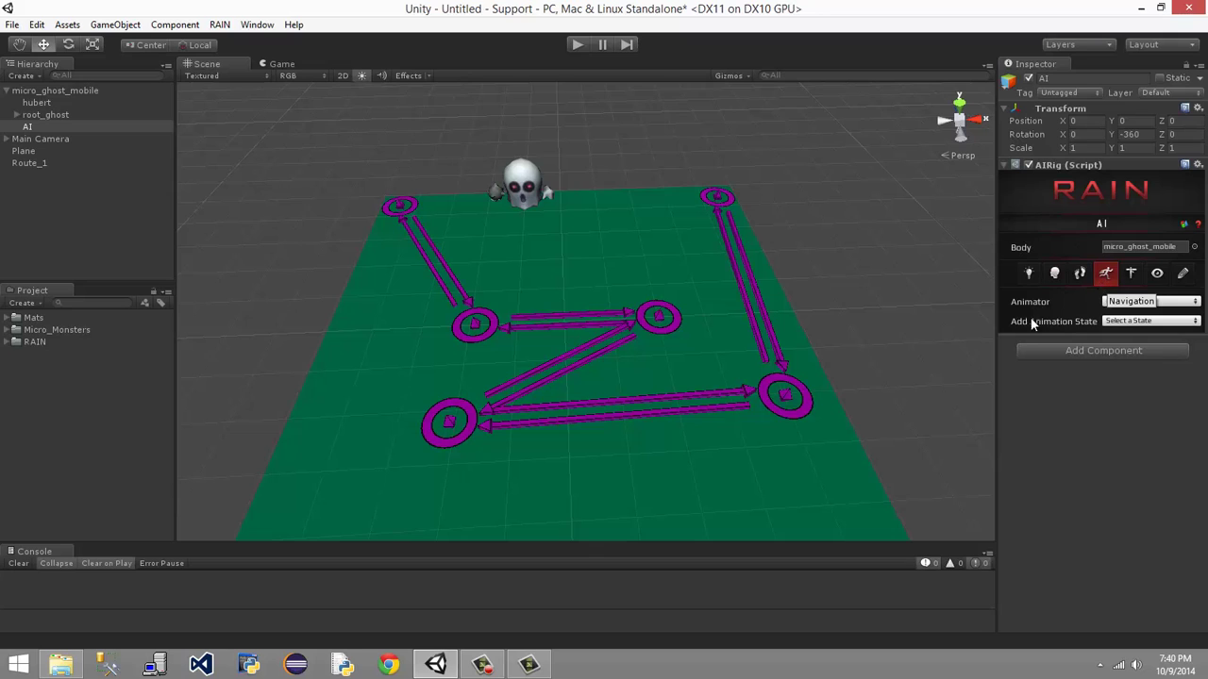
left_click(1144, 320)
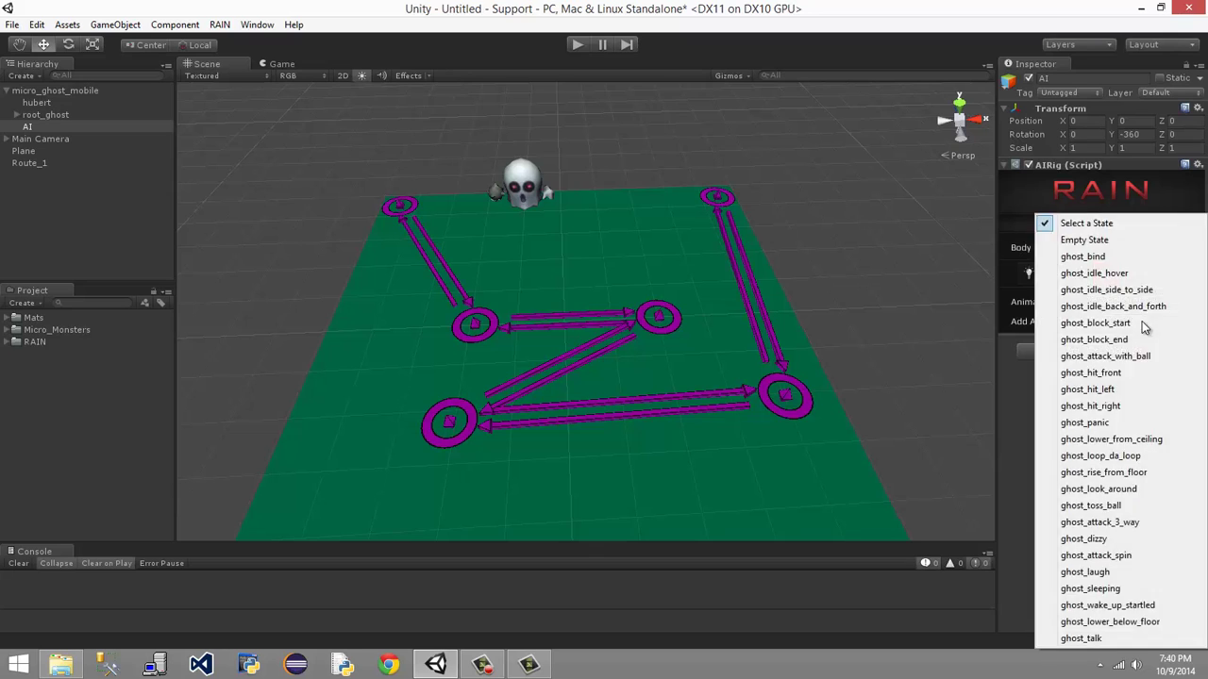
left_click(1019, 424)
left_click(1148, 322)
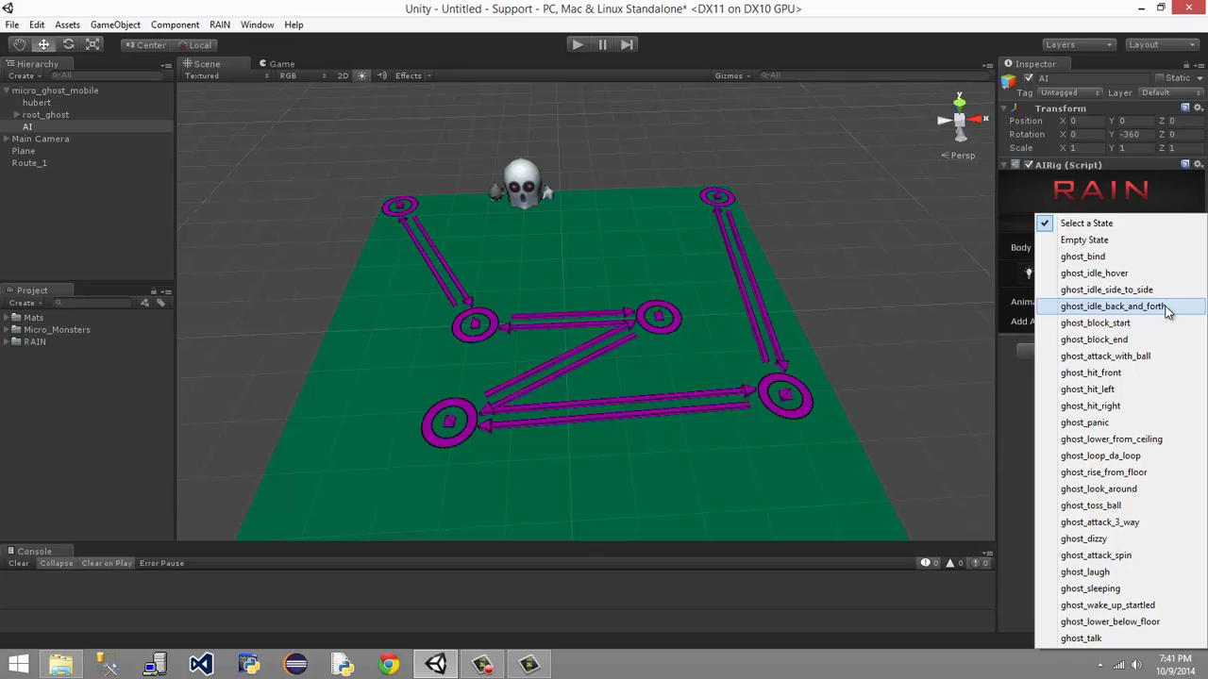
left_click(1166, 309)
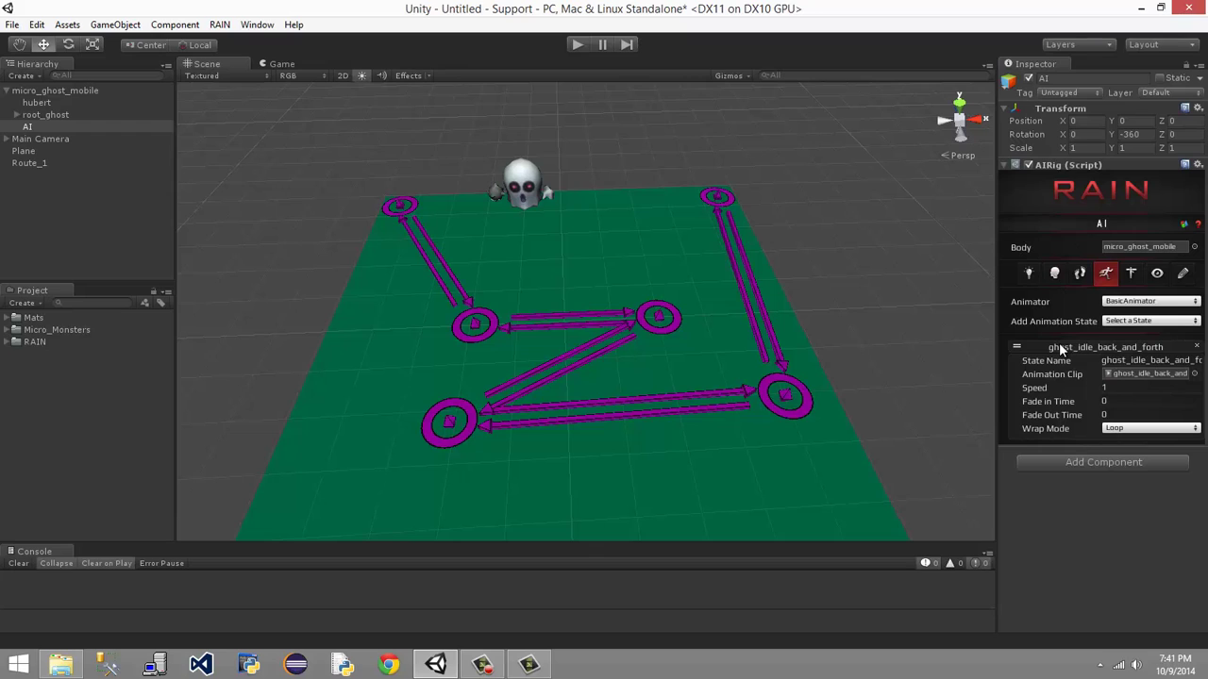
Examine the AI's mind settings and the behavior tree assets available for assignment, without choosing one.
left_click(1081, 274)
left_click(1053, 278)
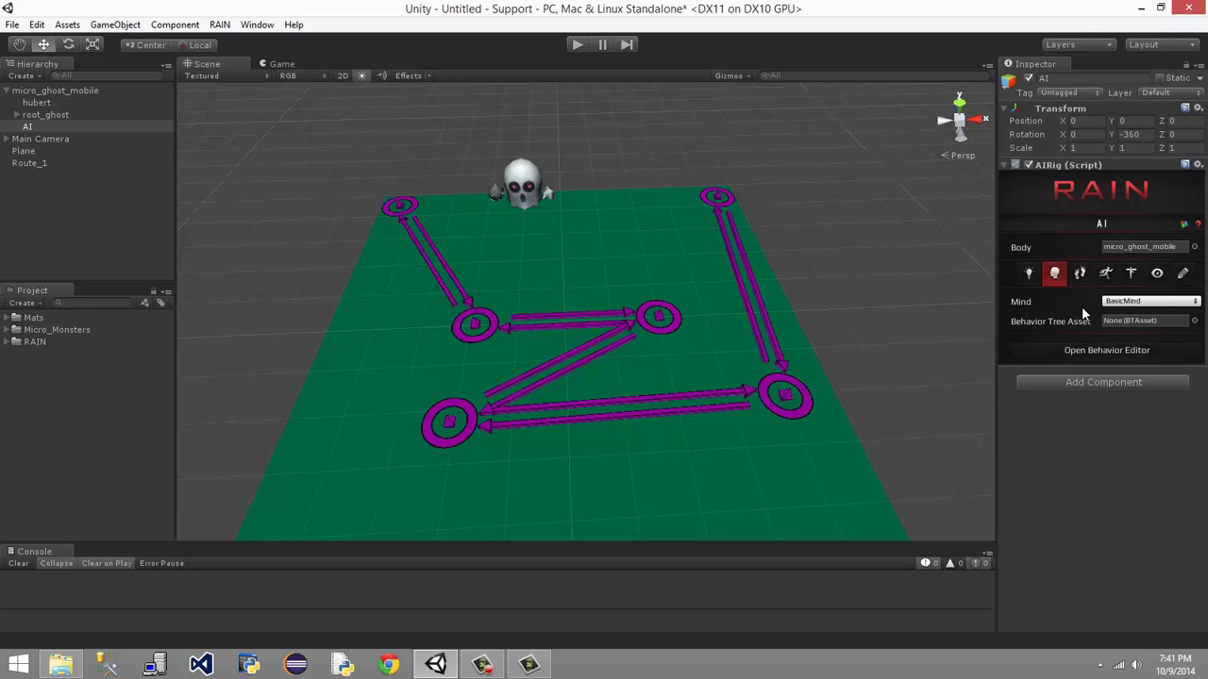
left_click(1147, 301)
left_click(1137, 319)
left_click(1137, 321)
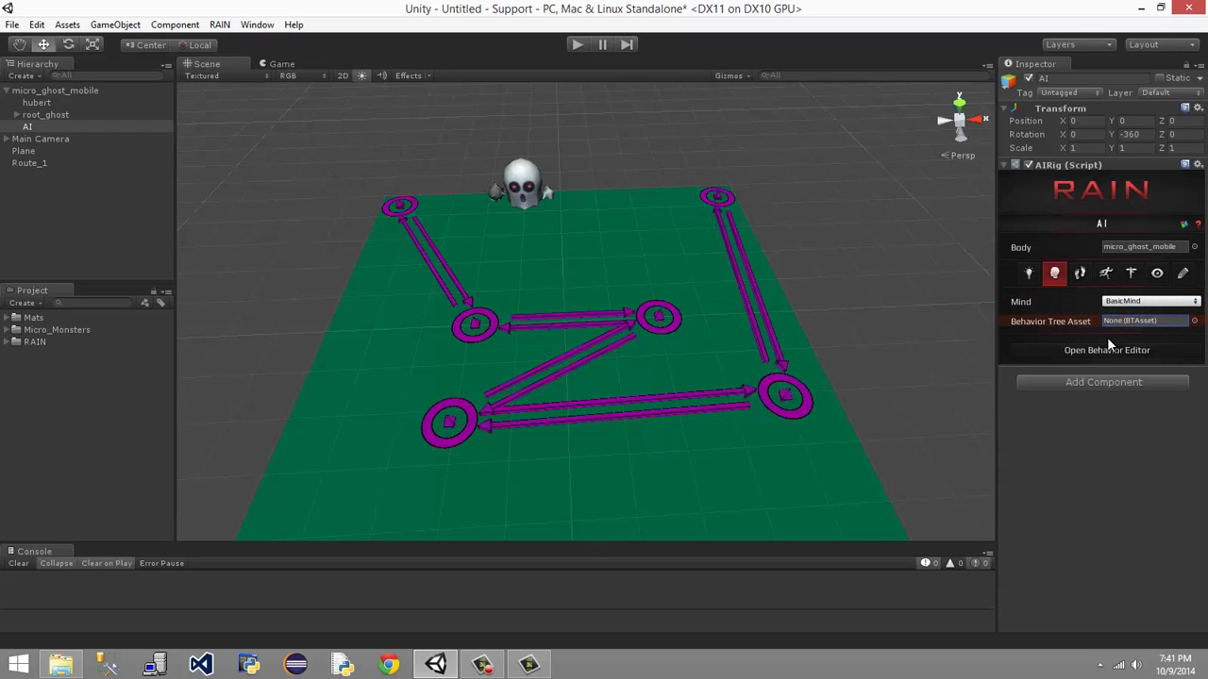
left_click(1193, 322)
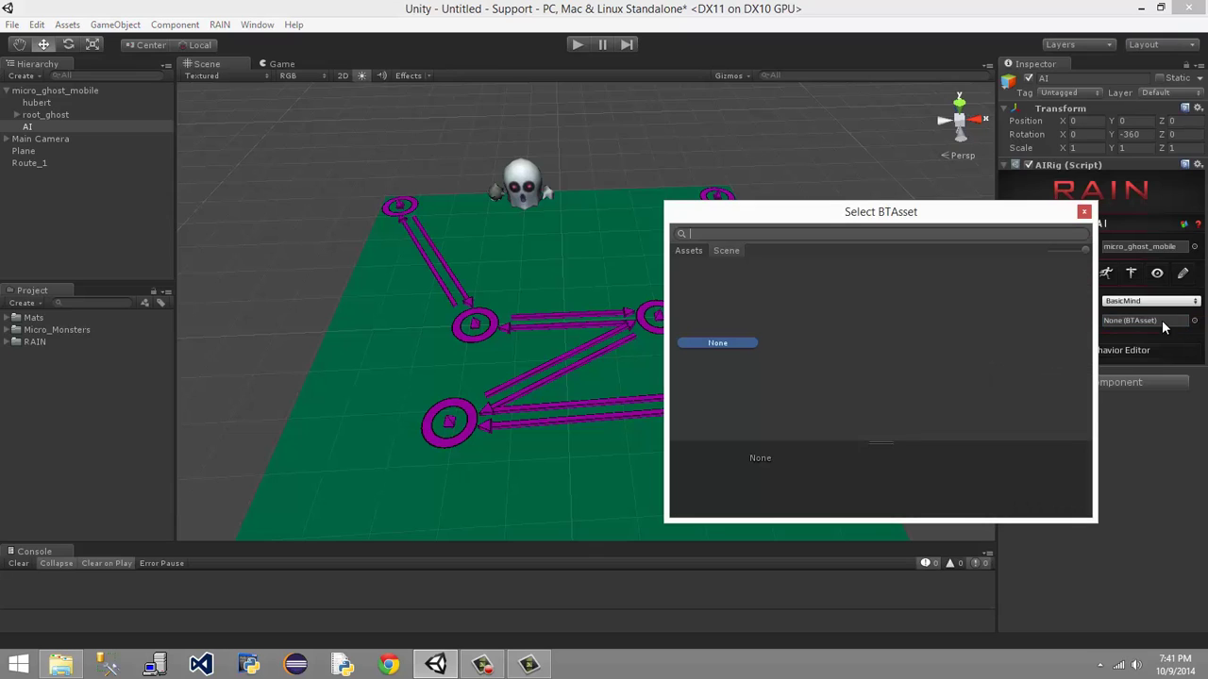
left_click(1084, 211)
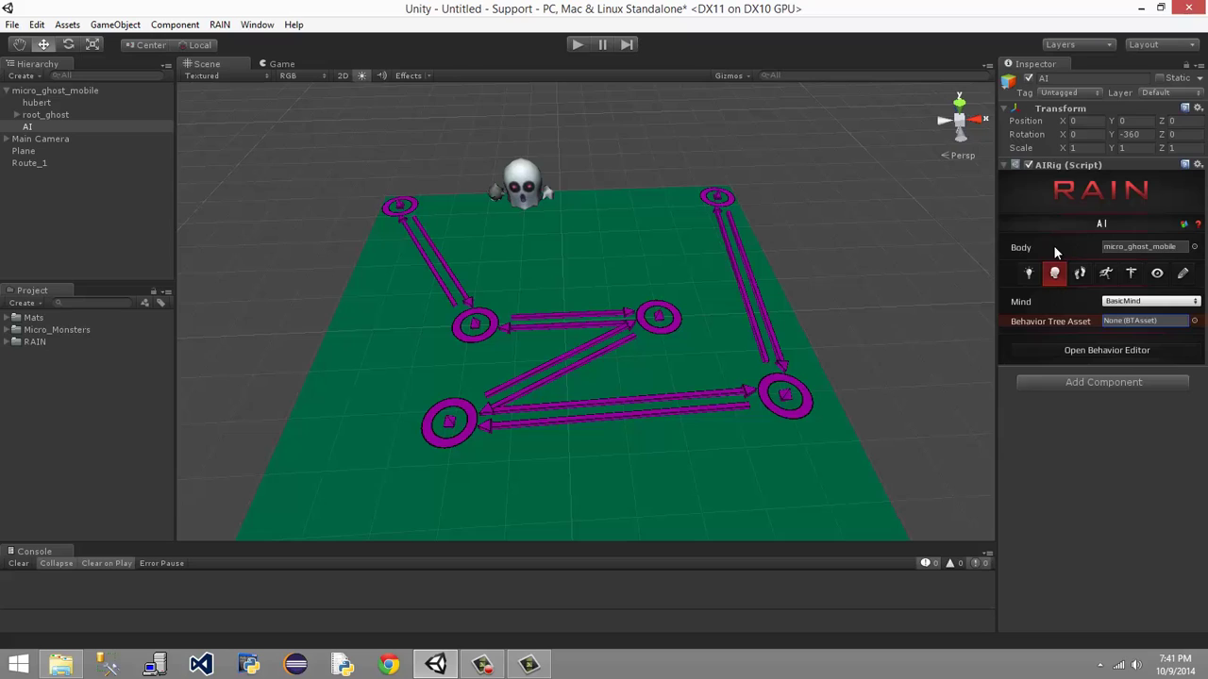
Open the Behavior Editor from the AI's mind settings, enlarge its window and position it over the scene view.
left_click(1070, 349)
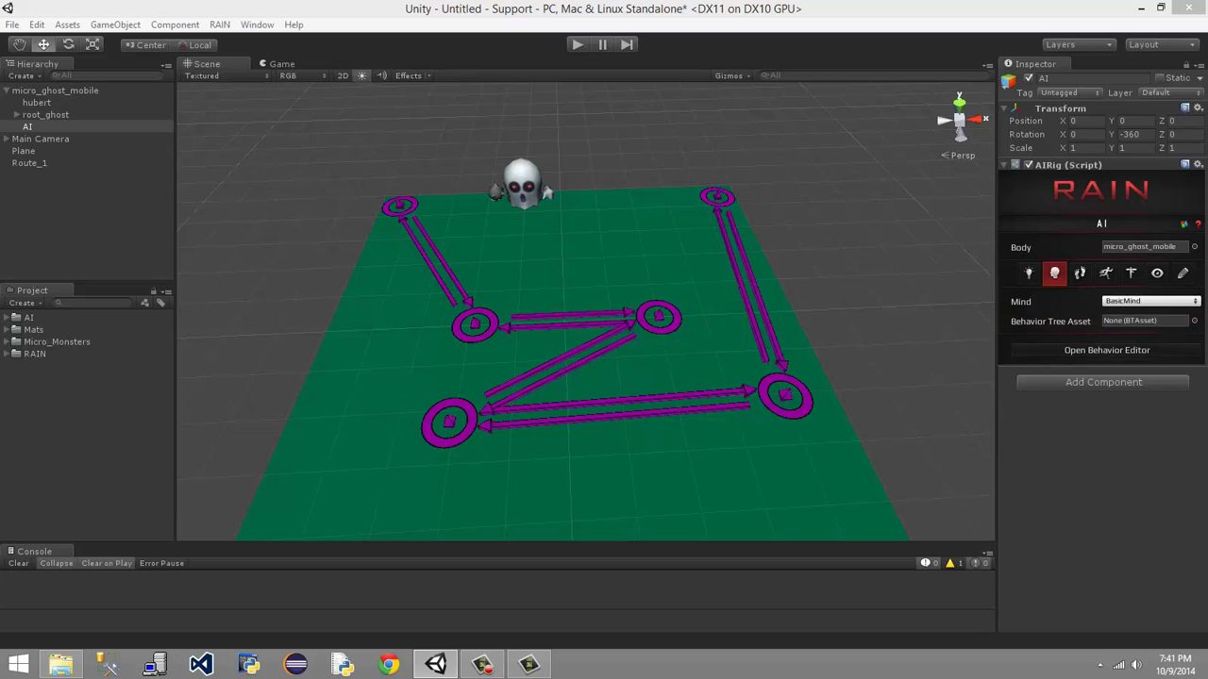
left_click_drag(951, 232, 510, 108)
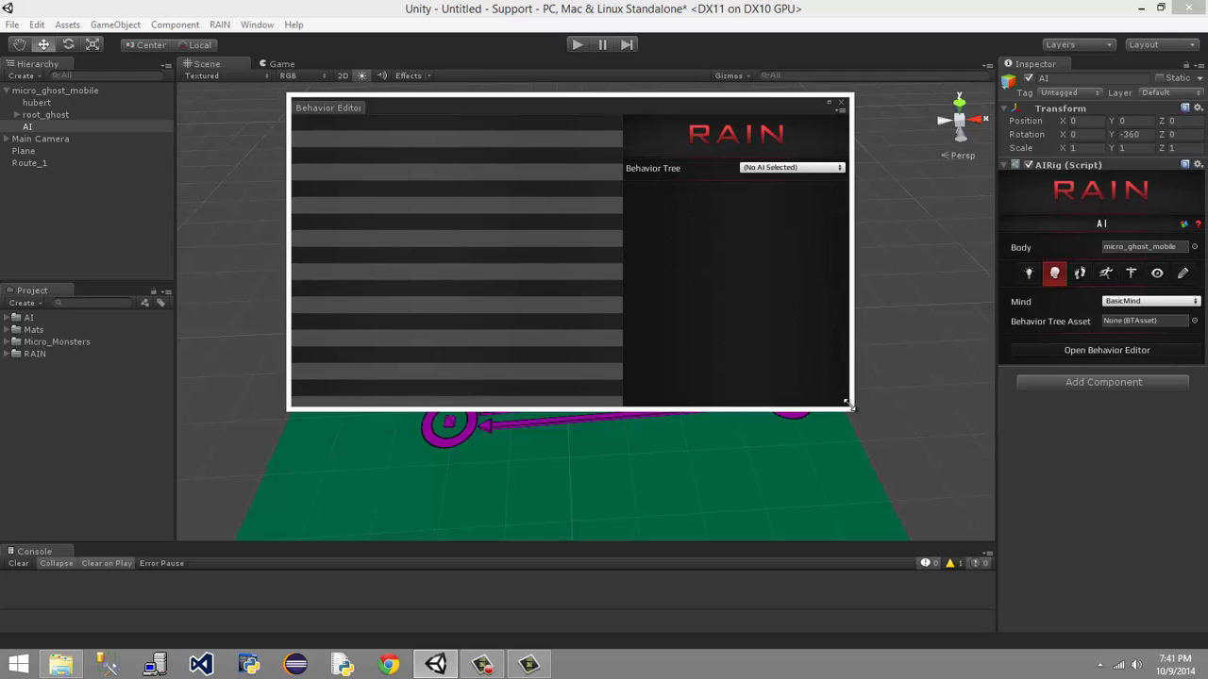
left_click_drag(848, 404, 1008, 563)
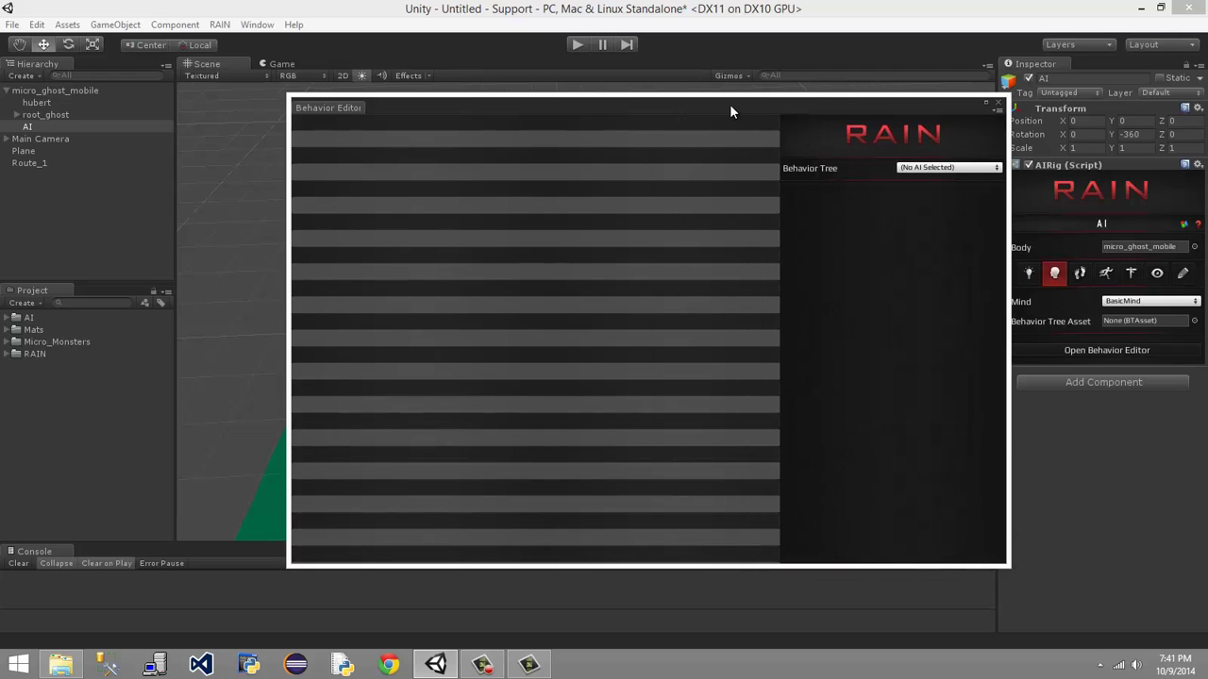
left_click_drag(728, 102, 691, 90)
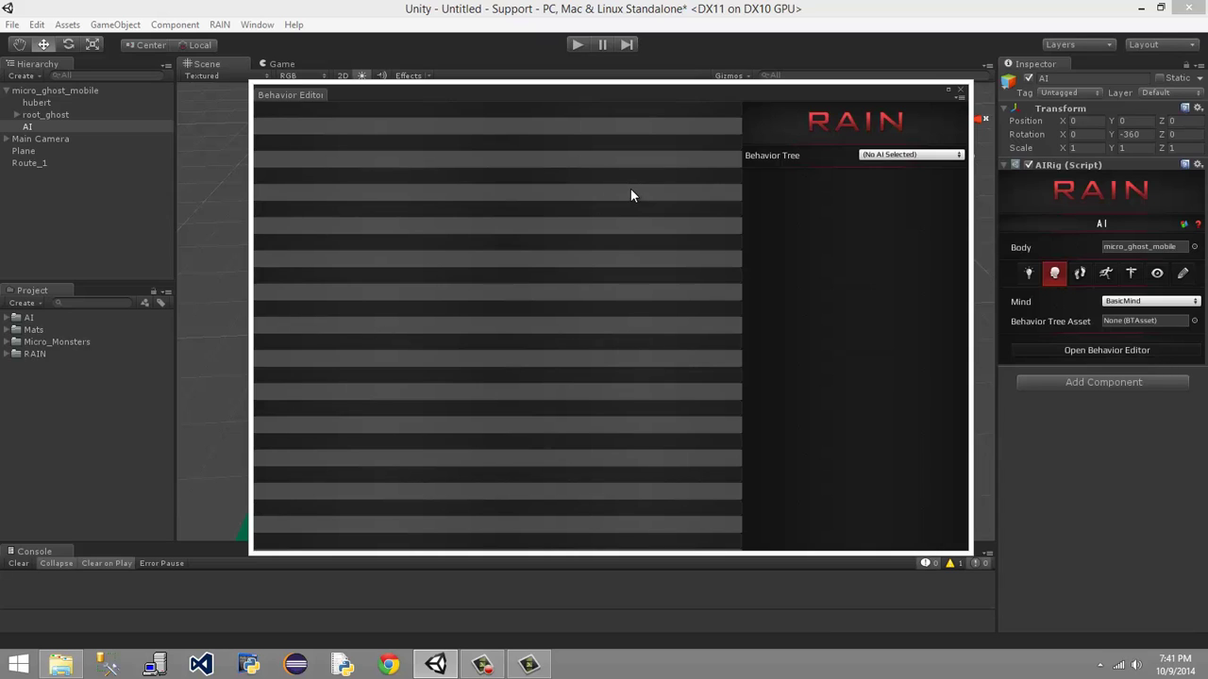
left_click_drag(717, 98, 651, 168)
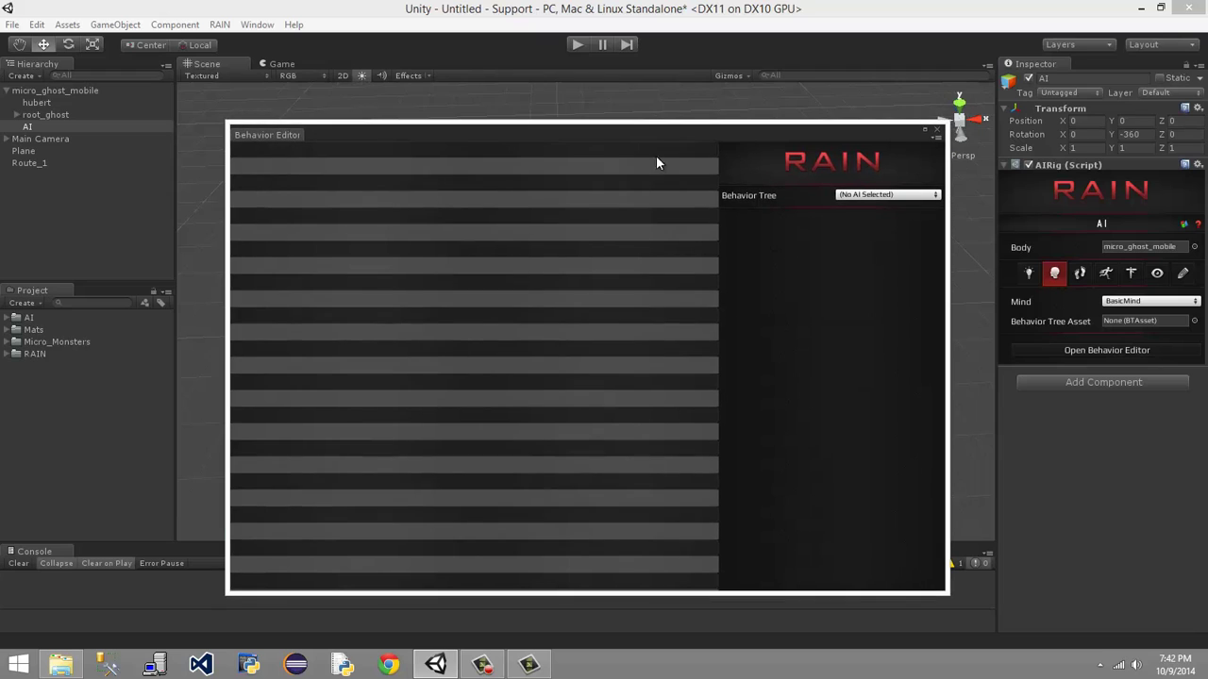
left_click_drag(715, 137, 725, 85)
Create a new behavior tree named Ghost.
left_click(889, 144)
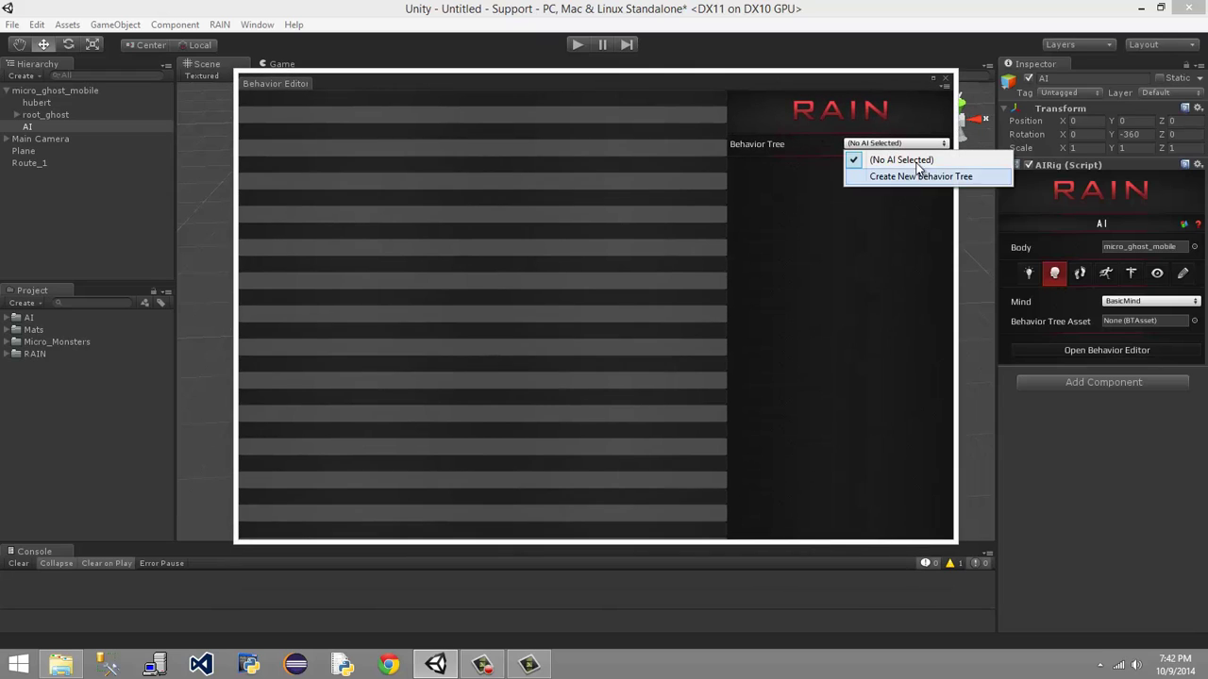
left_click(797, 149)
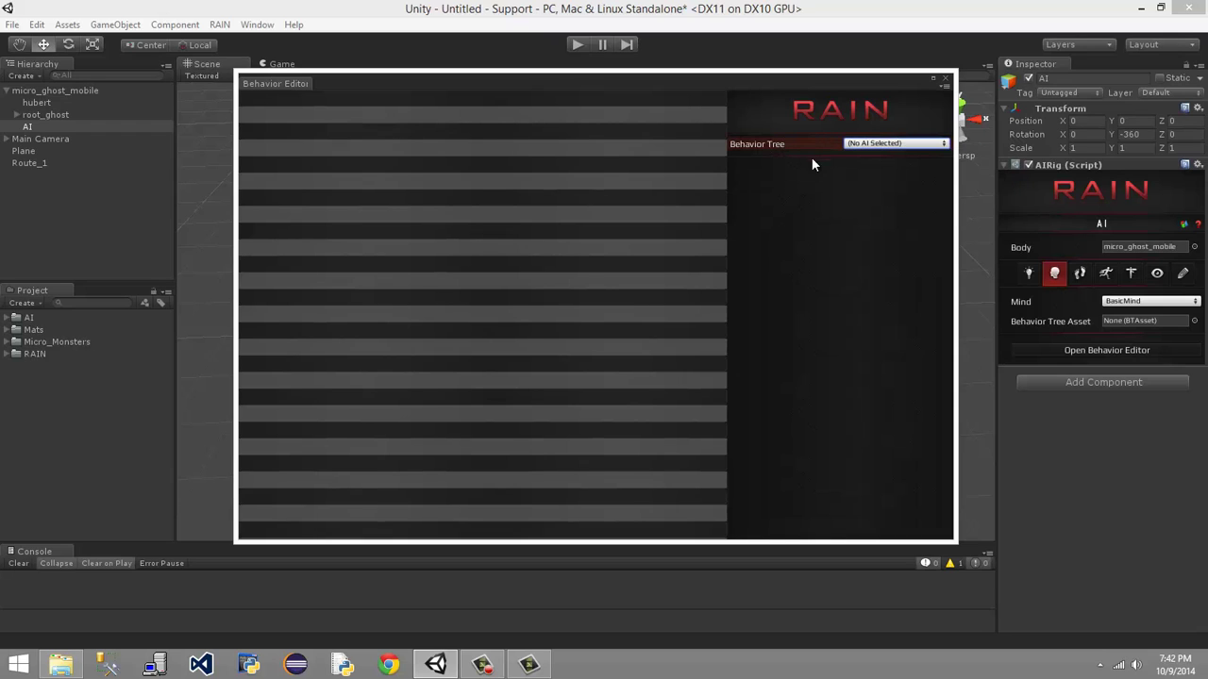
left_click(868, 146)
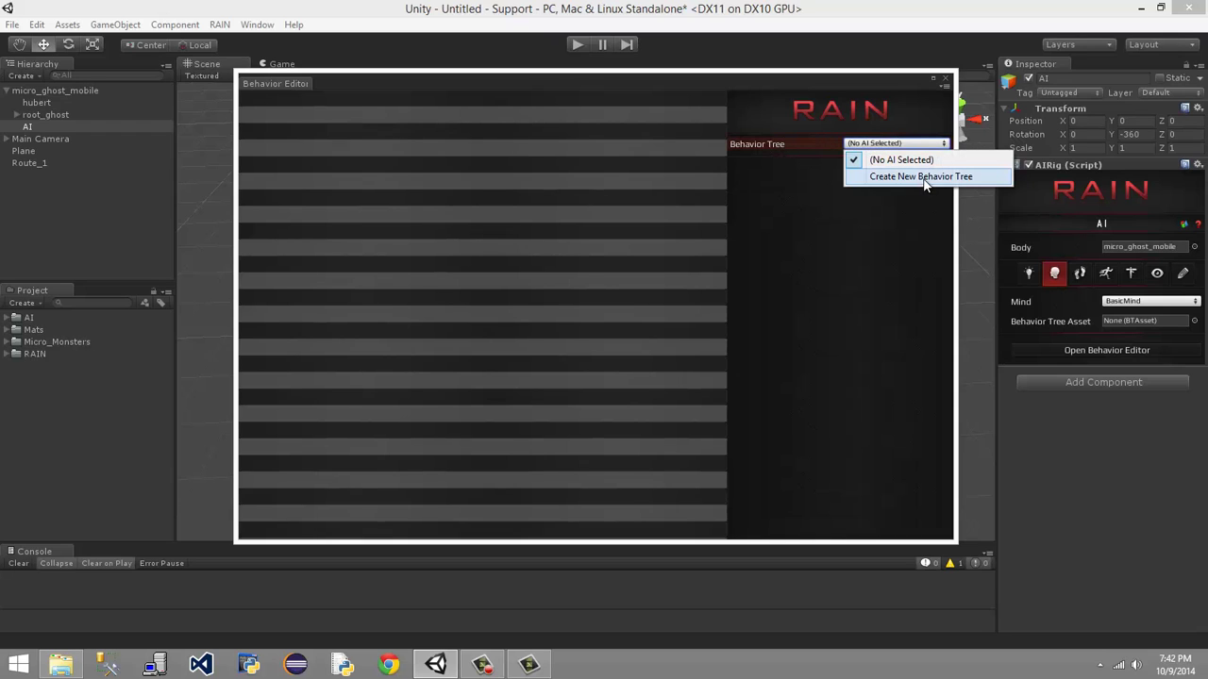
left_click(922, 178)
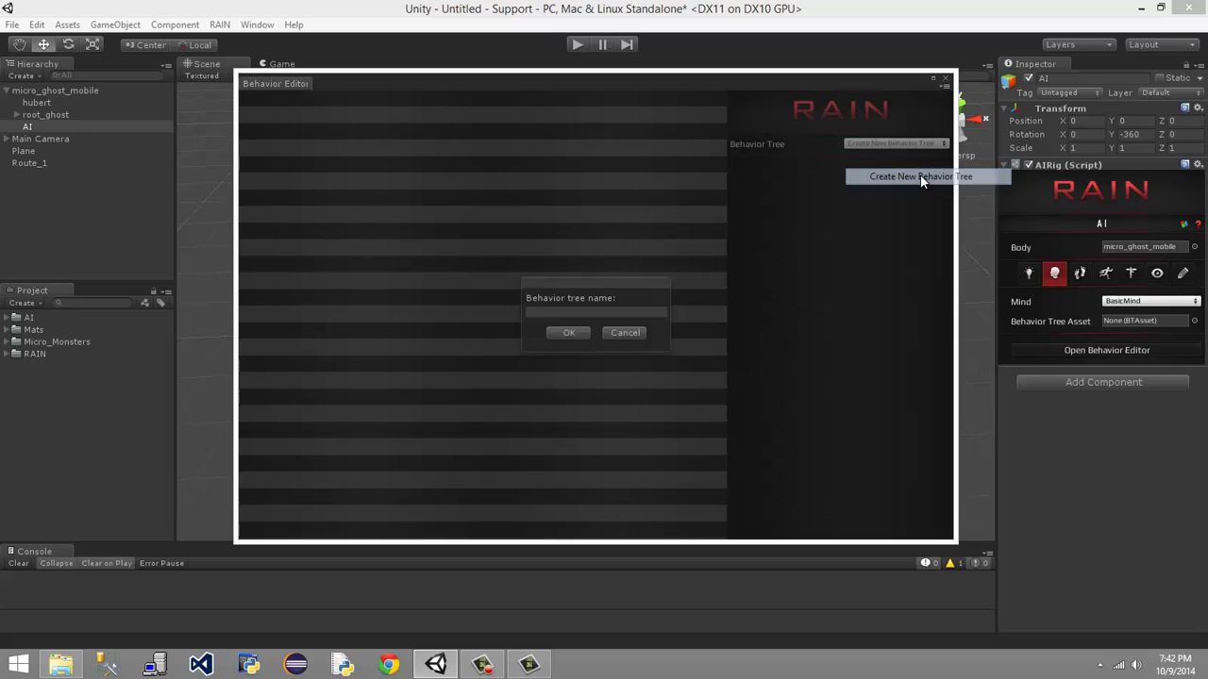
left_click(631, 314)
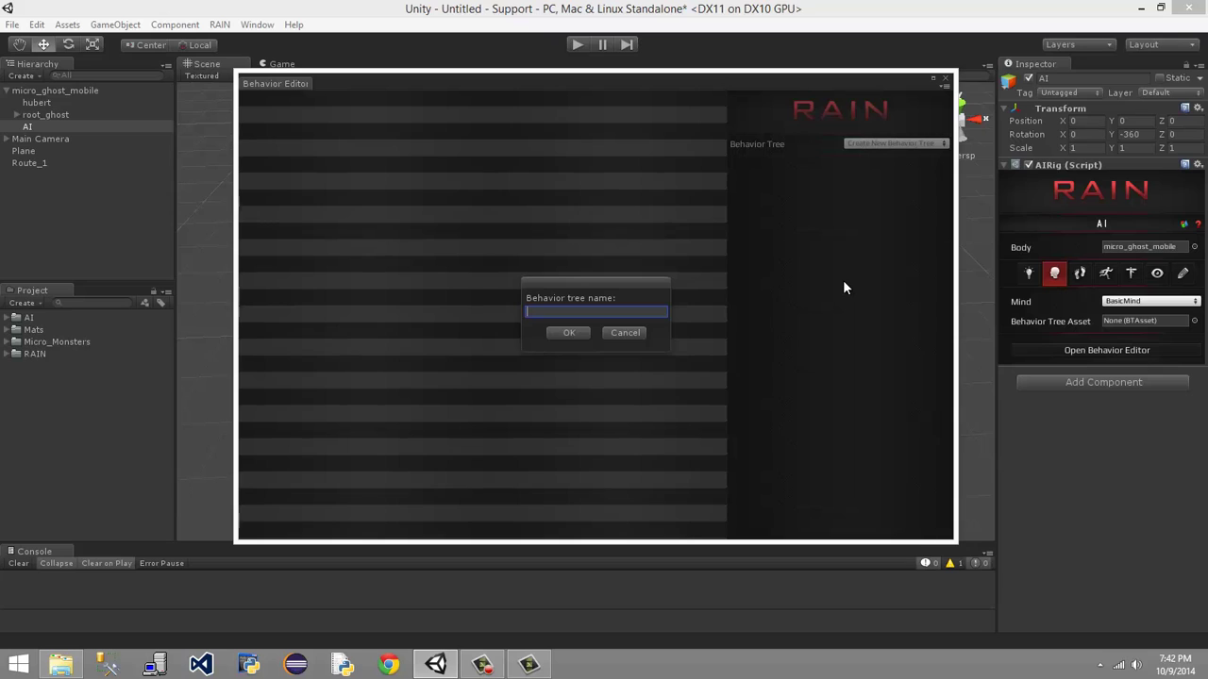
type("Ghost")
left_click(569, 335)
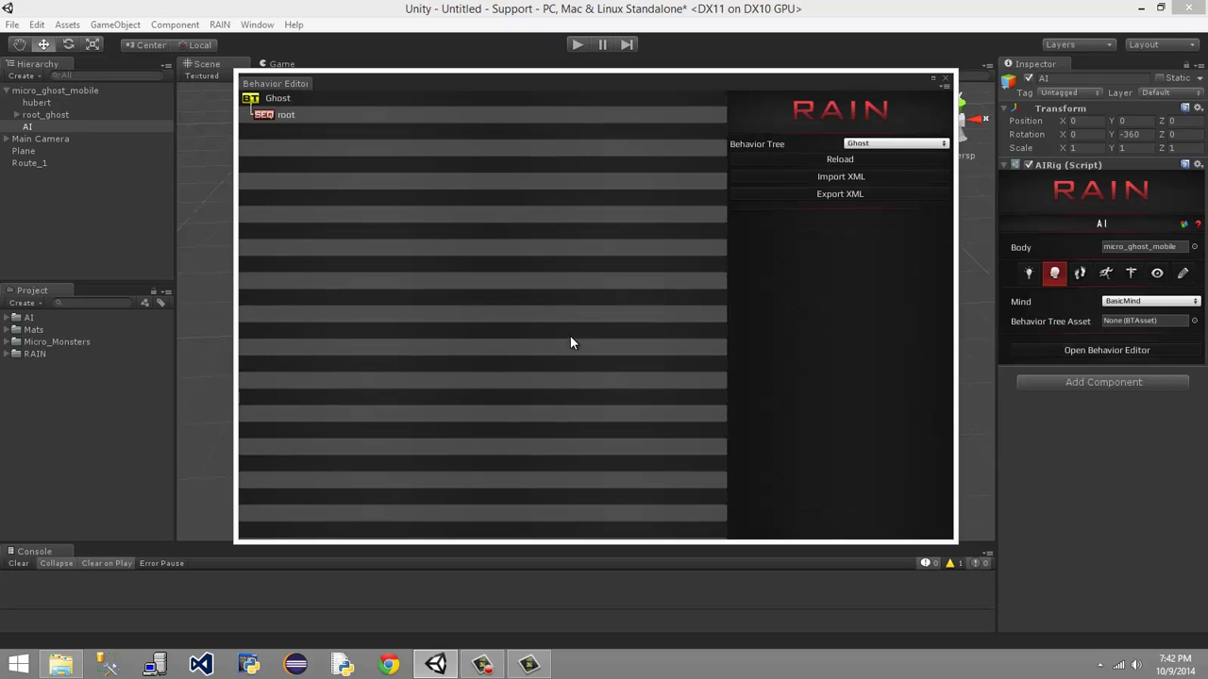
Examine the Ghost behavior tree's top node and its root sequencer, including the root's properties and available node actions.
left_click(310, 114)
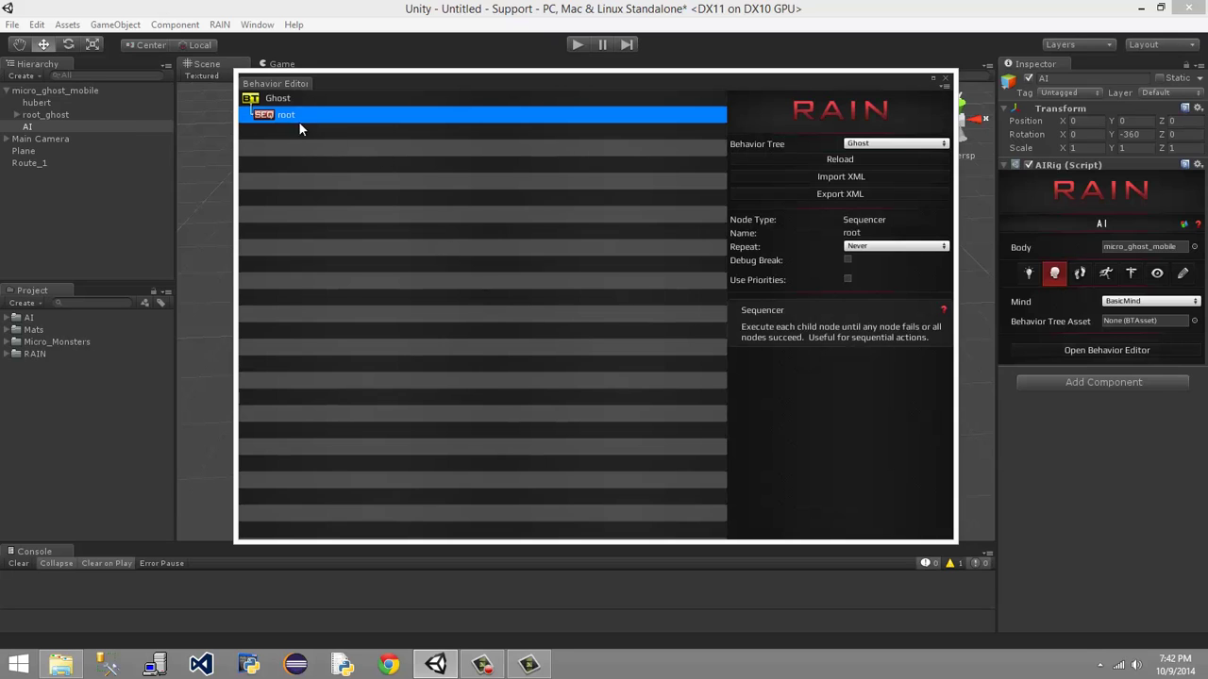
left_click(315, 97)
left_click(304, 116)
mouse_move(463, 87)
left_mouse_down()
mouse_move(518, 251)
mouse_move(477, 71)
left_mouse_up()
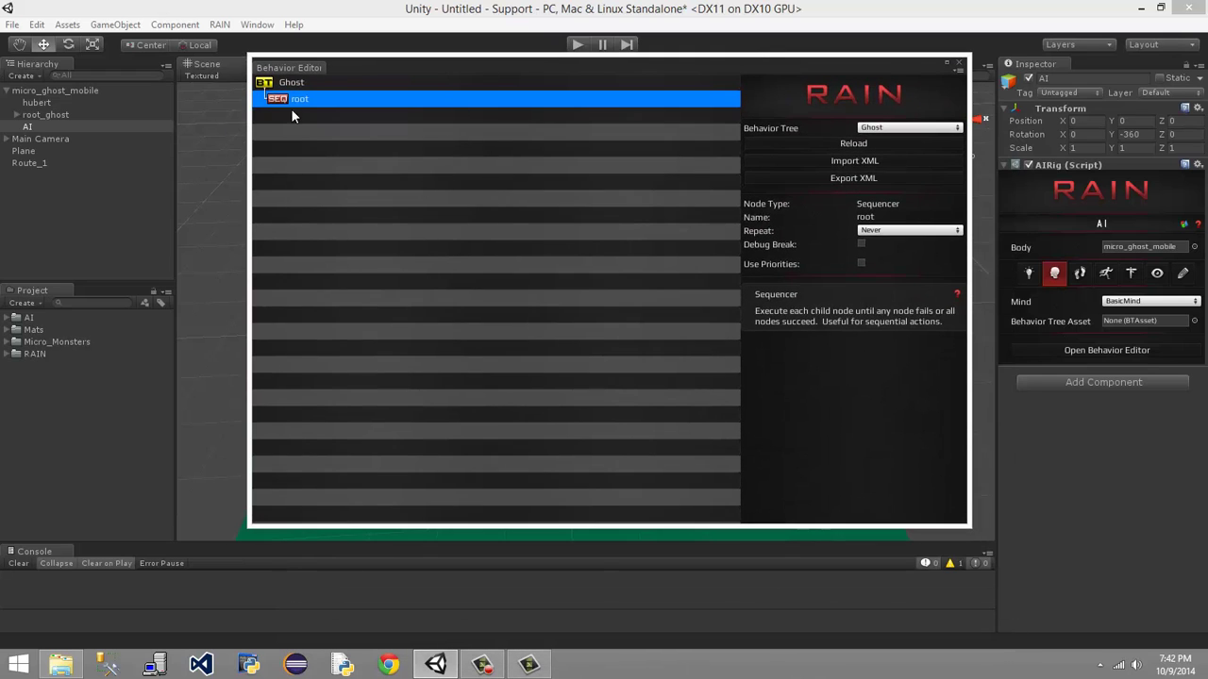
left_click(305, 85)
left_click(302, 98)
left_click(310, 86)
left_click(305, 99)
left_click(312, 110)
left_click(322, 83)
left_click(317, 99)
left_click(315, 83)
left_click(315, 100)
left_click(294, 84)
left_click(295, 101)
left_click(311, 84)
left_click(310, 99)
left_click(372, 87)
left_click(361, 97)
left_click(351, 85)
left_click(350, 100)
left_click(341, 84)
left_click(337, 104)
right_click(301, 99)
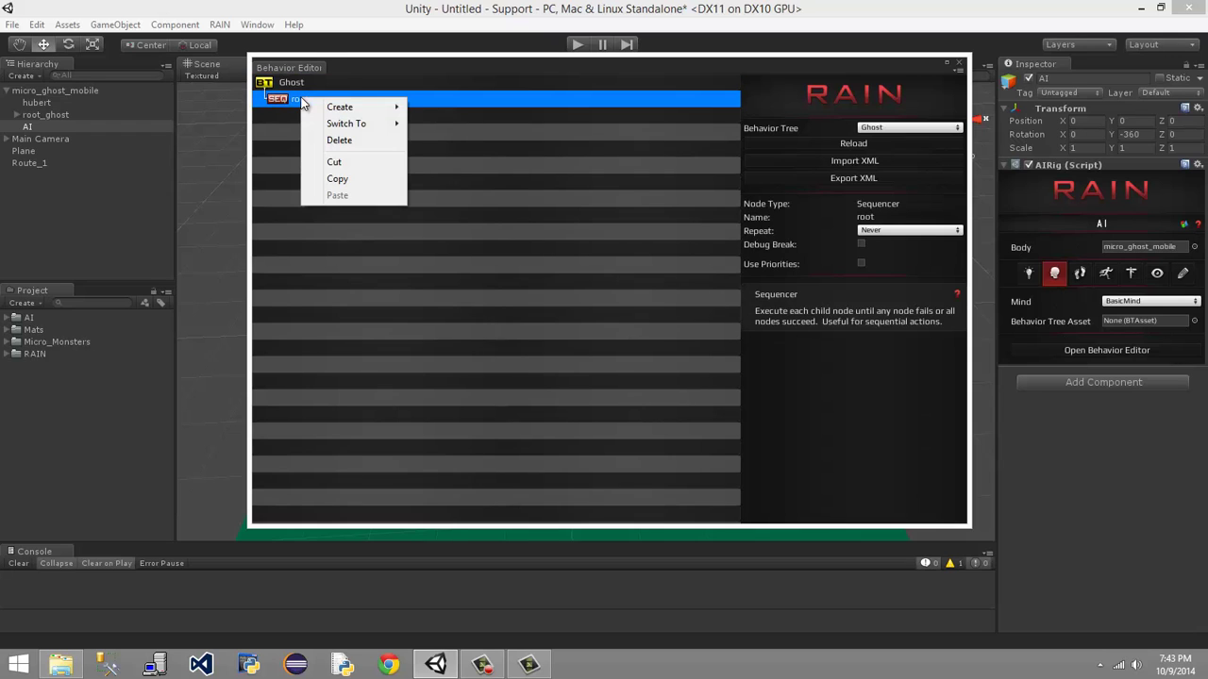
left_click(312, 90)
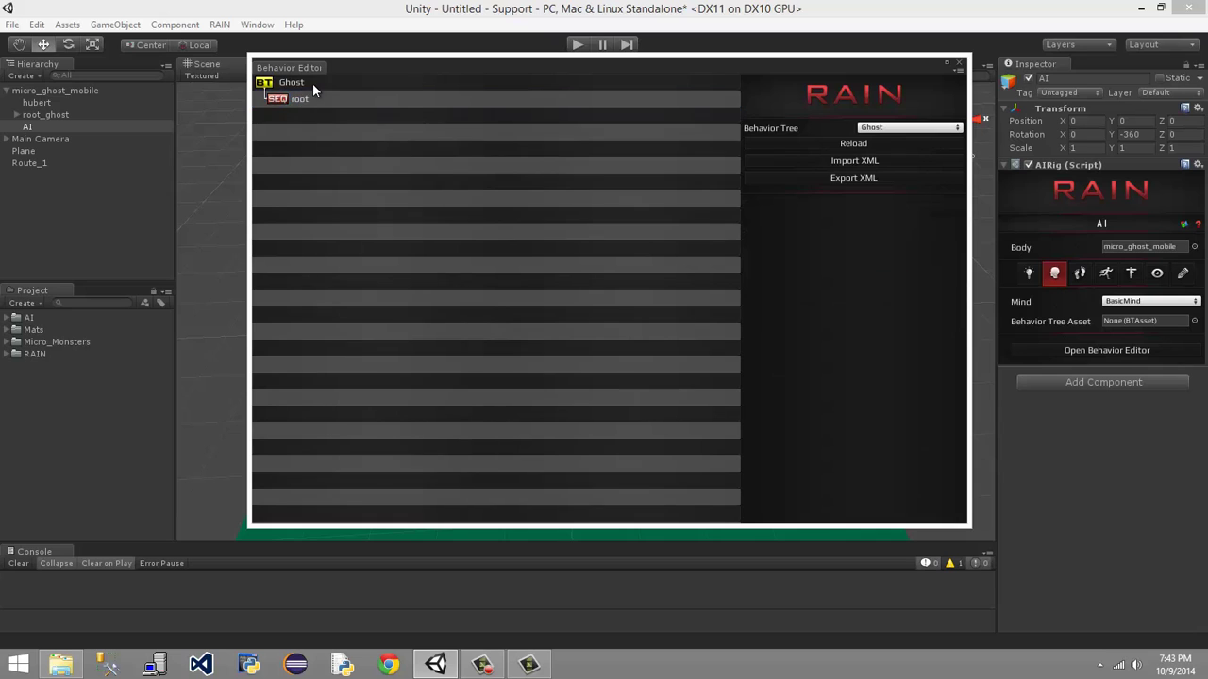
left_click(363, 61)
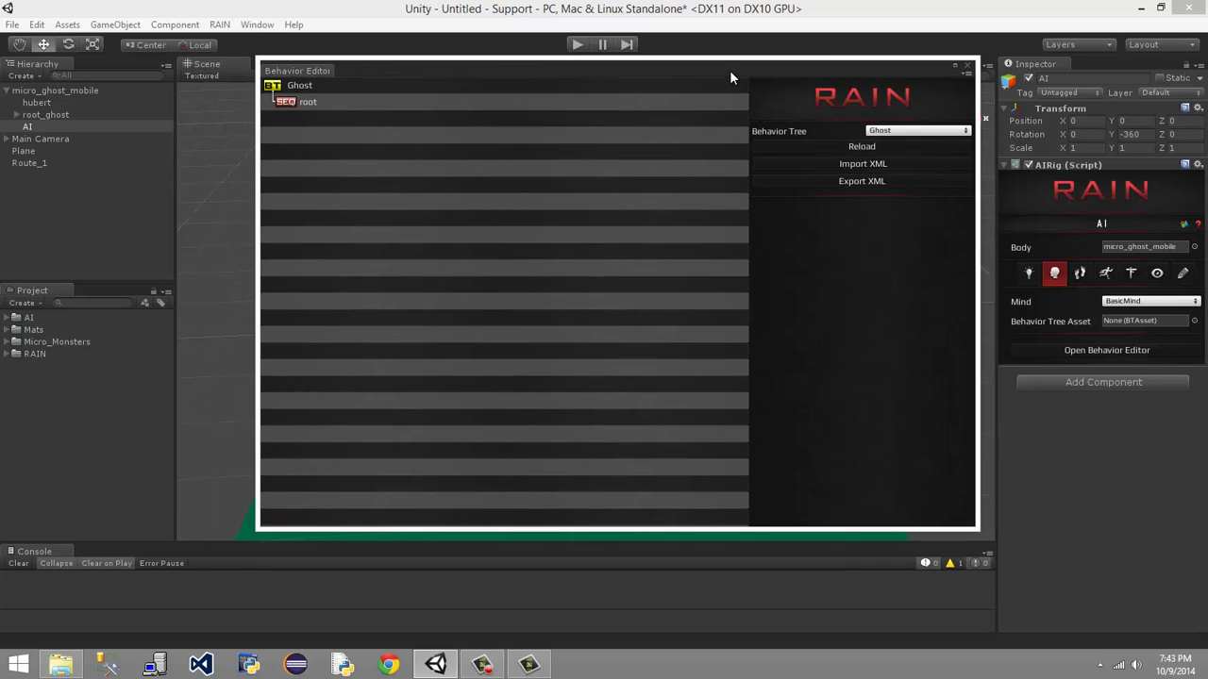
Switch the Ghost tree's root node to the Parallel type.
left_click_drag(723, 80, 694, 89)
left_click(265, 113)
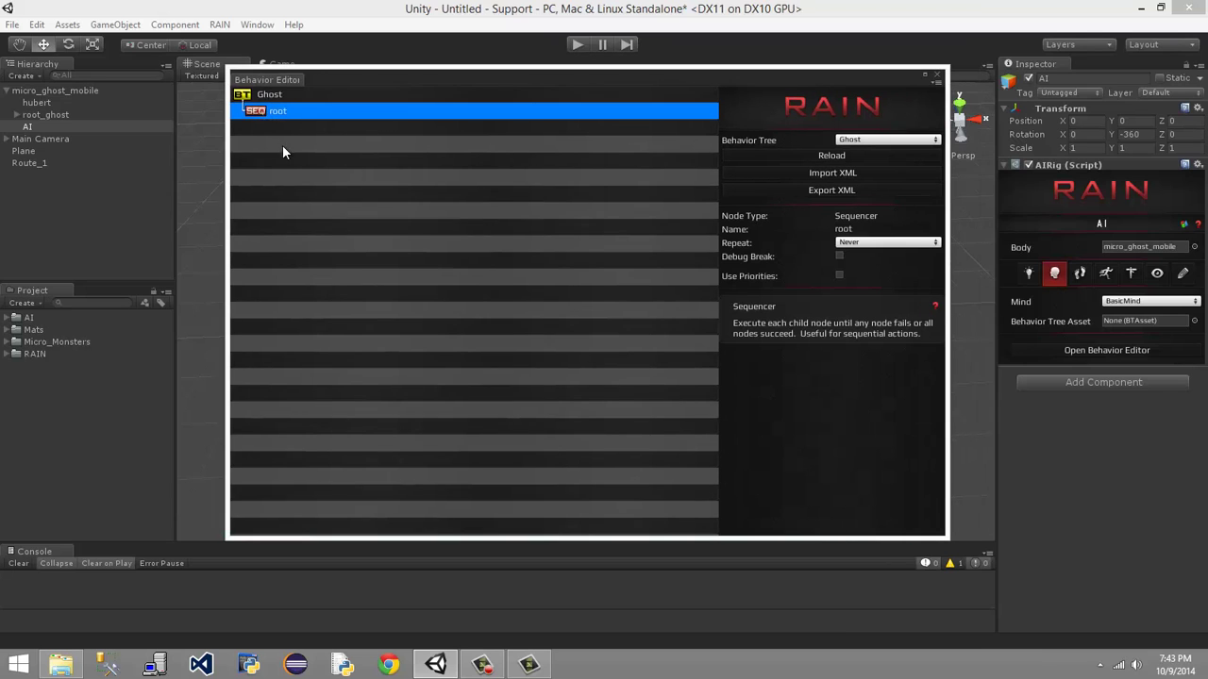
left_click(293, 99)
left_click(295, 111)
left_click(274, 95)
left_click(275, 112)
right_click(272, 116)
left_click(269, 94)
left_click(269, 113)
right_click(269, 114)
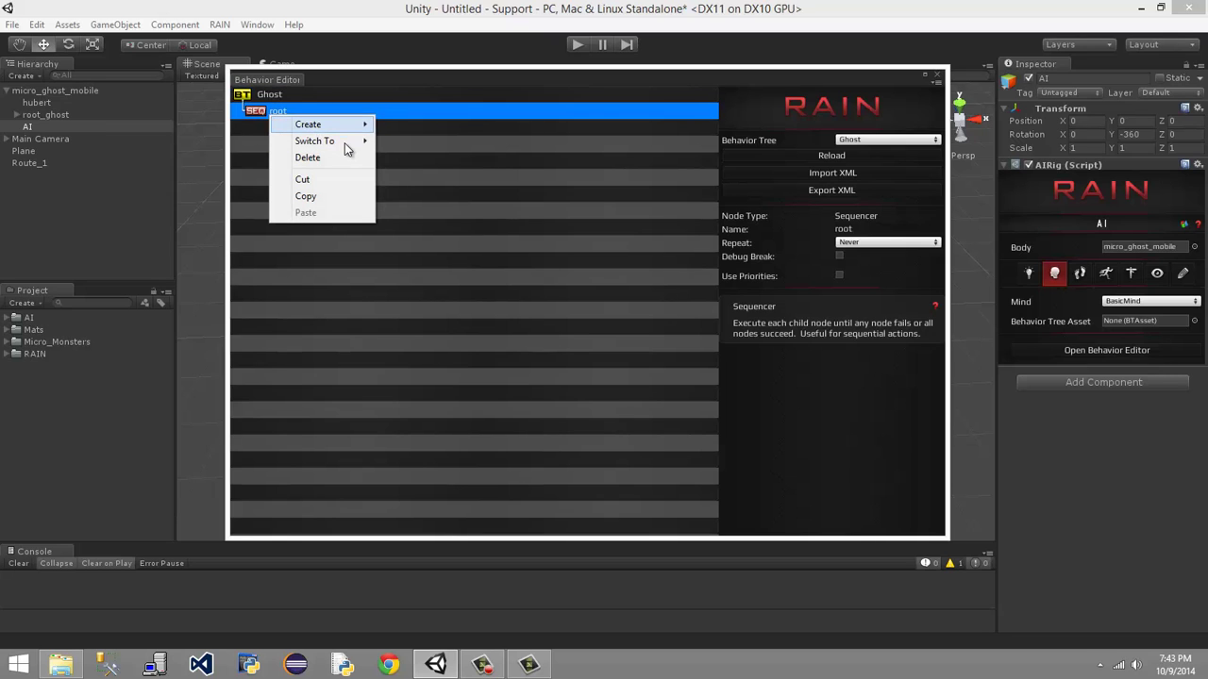
mouse_move(345, 143)
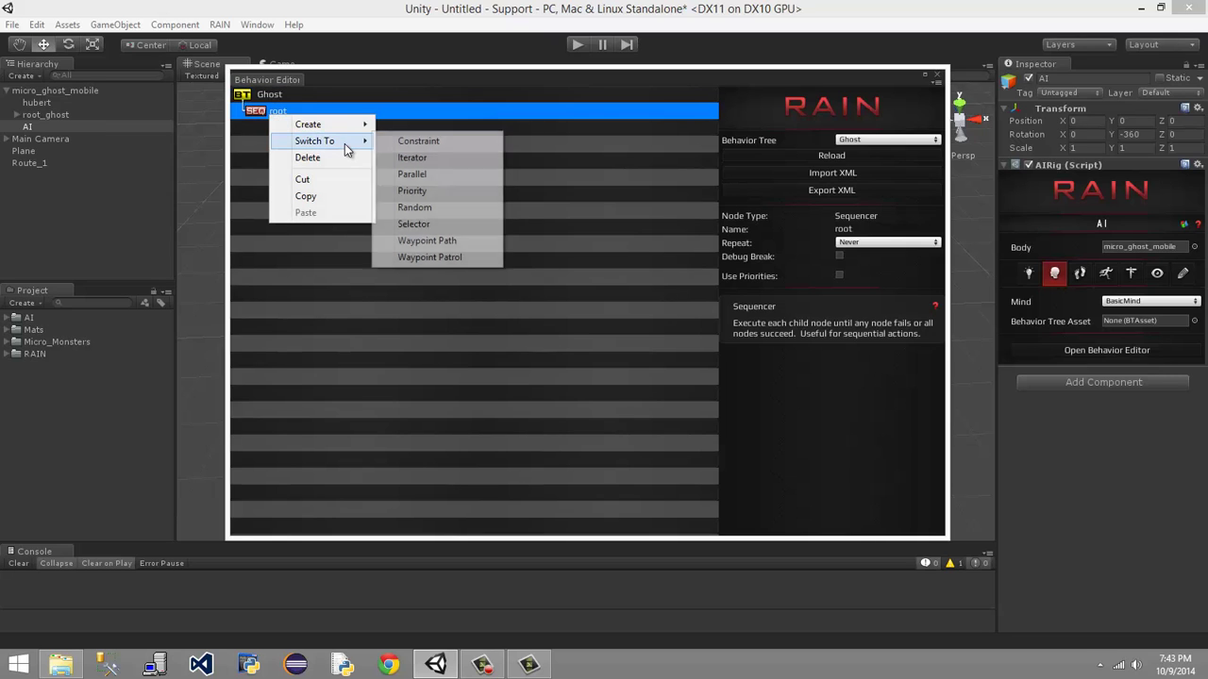
left_click(453, 174)
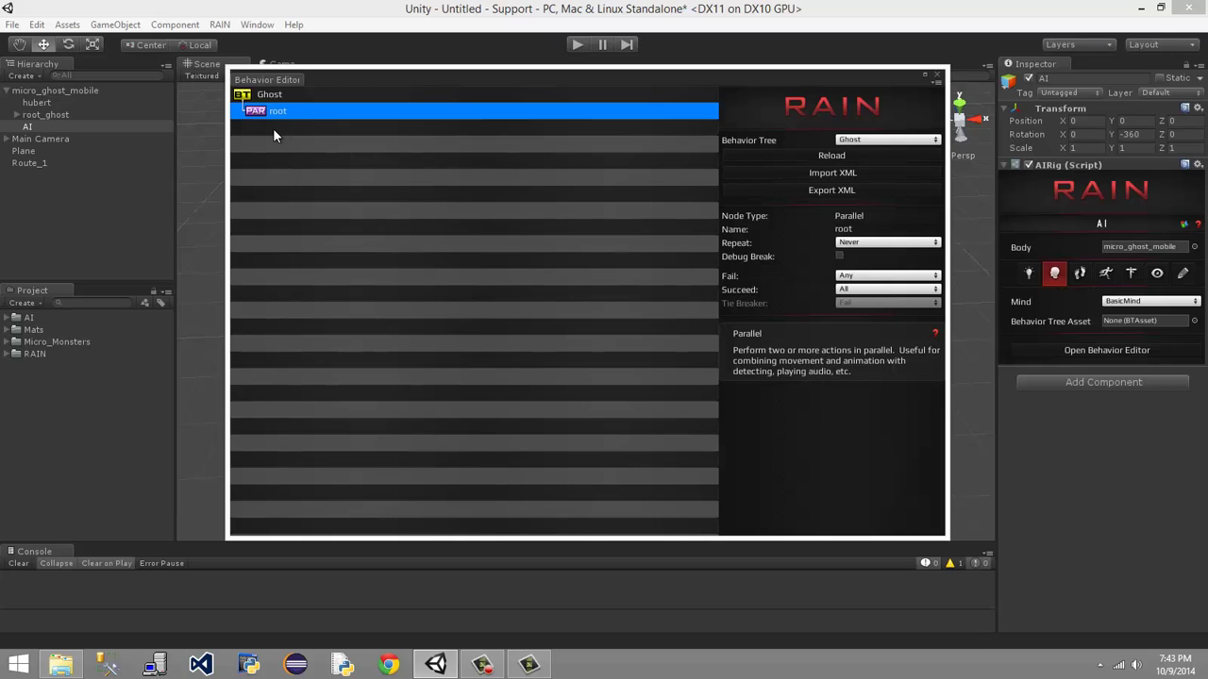
Rename the Parallel root node of the Ghost tree to Start.
left_click(284, 94)
left_click(277, 112)
left_click(296, 95)
left_click(298, 111)
left_click(302, 95)
left_click(295, 111)
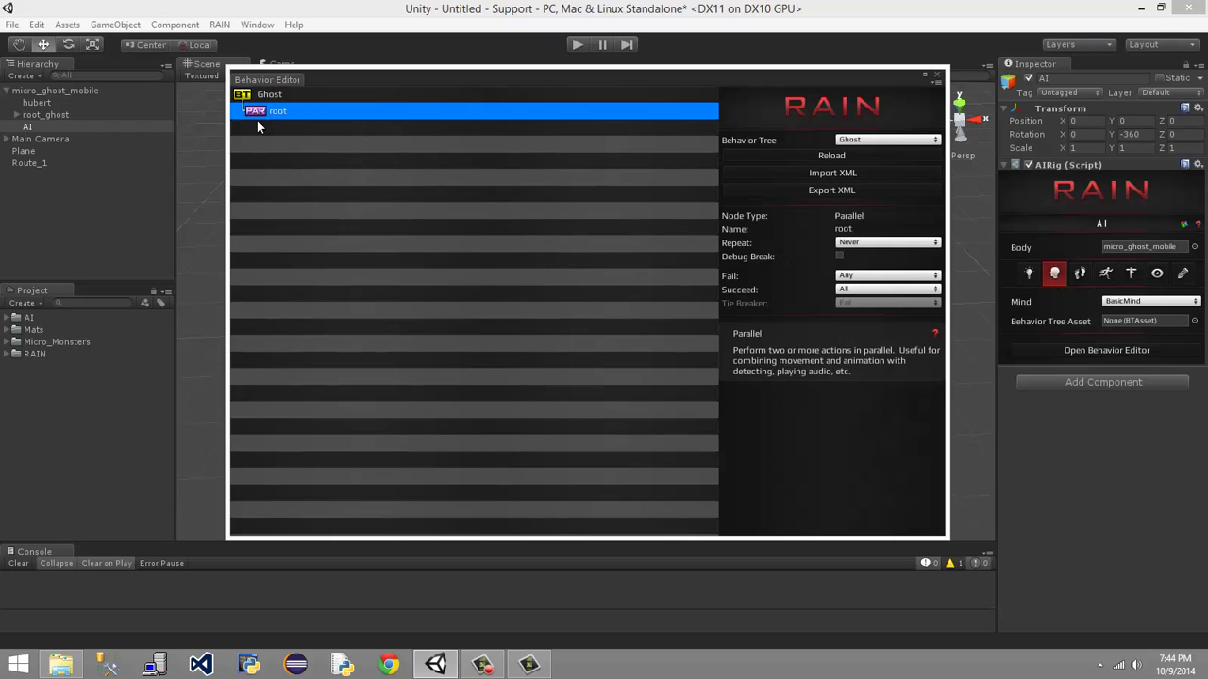
left_click(315, 95)
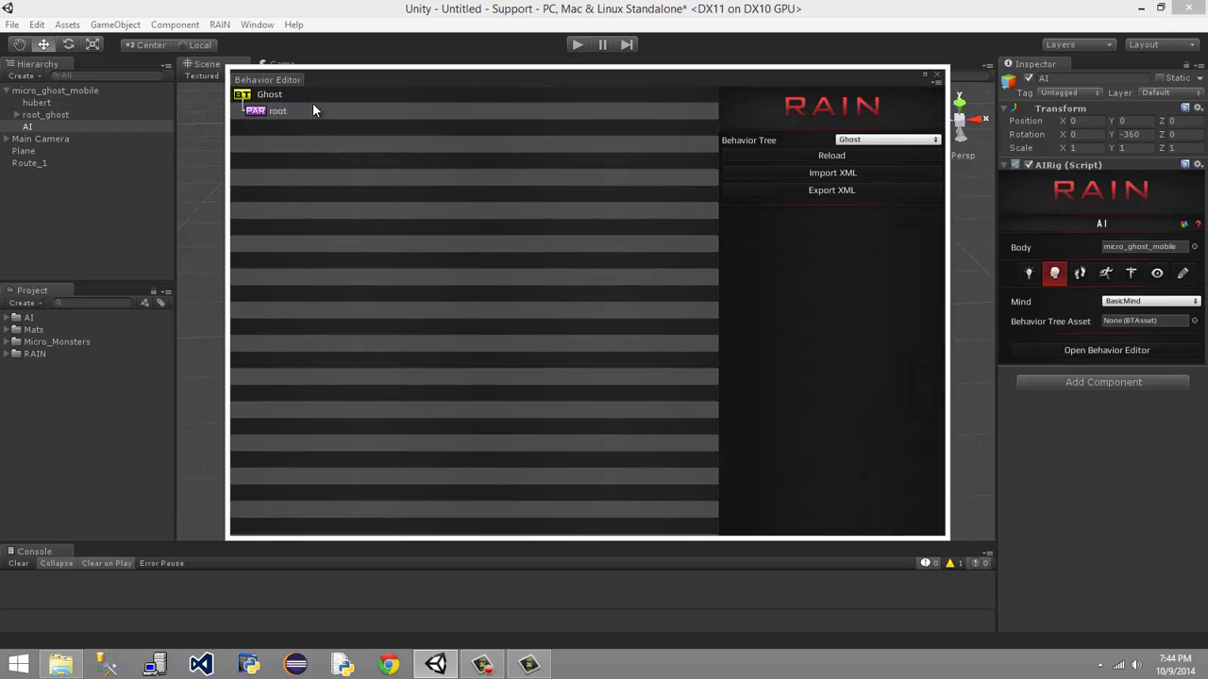
left_click(302, 112)
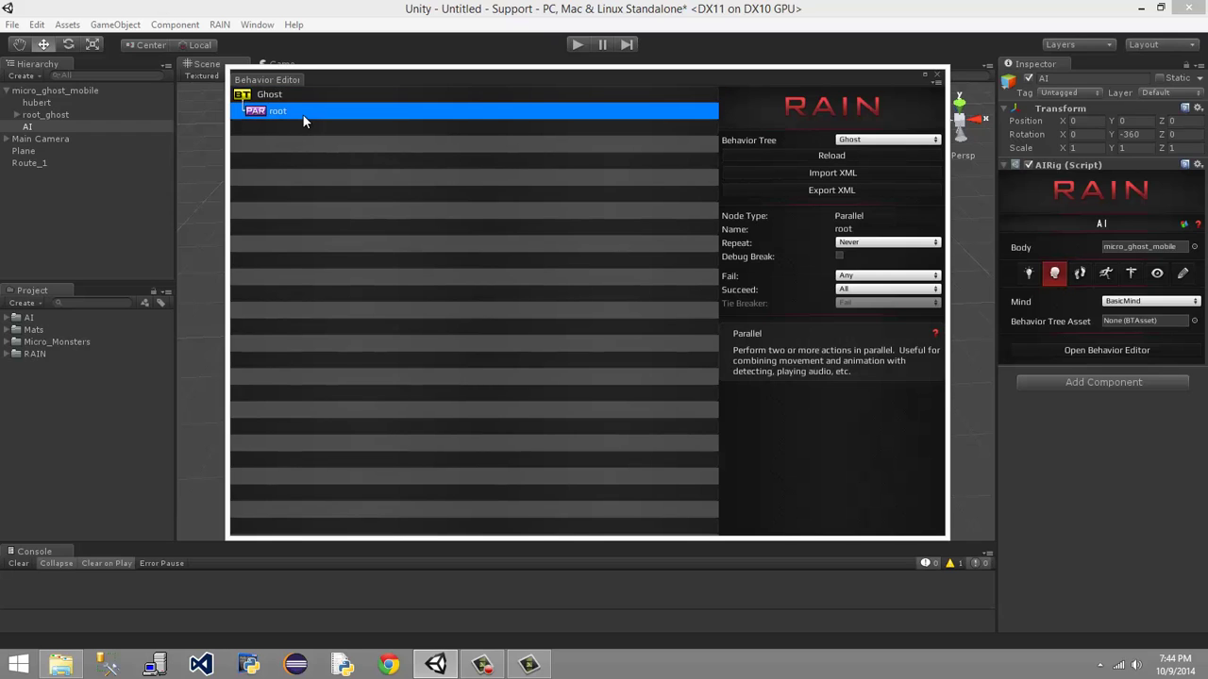
left_click(880, 228)
type("Start")
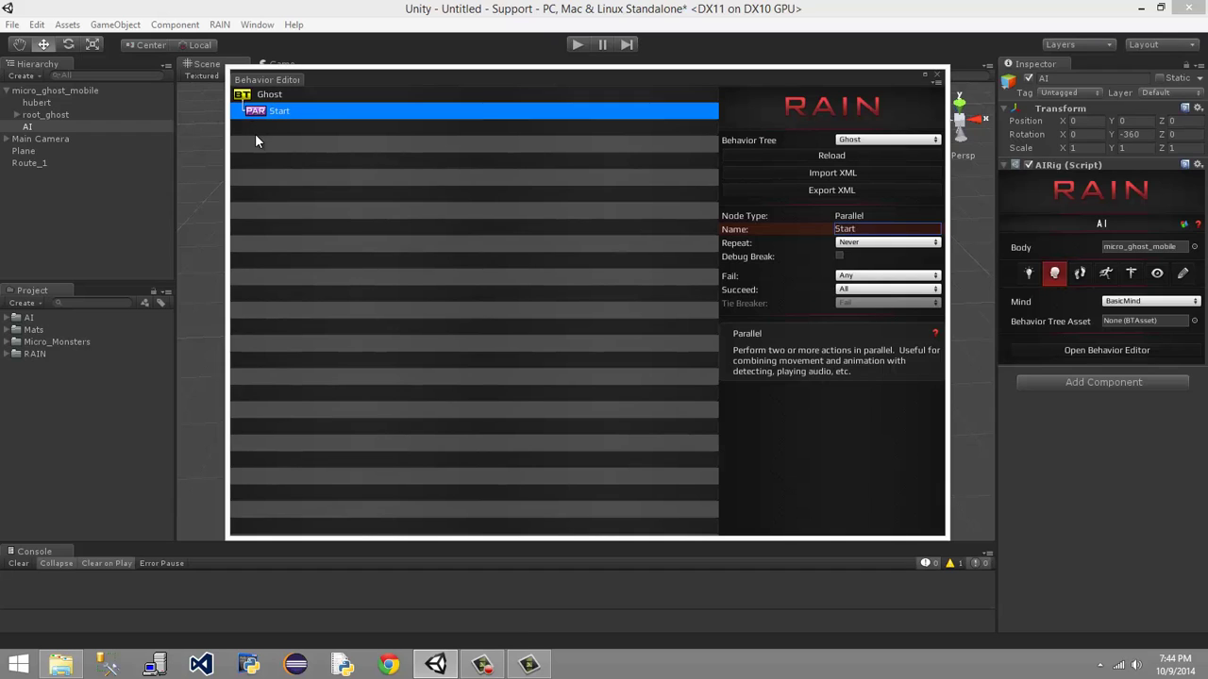
Add a Waypoint Patrol decision node under the Start node.
right_click(270, 113)
mouse_move(288, 119)
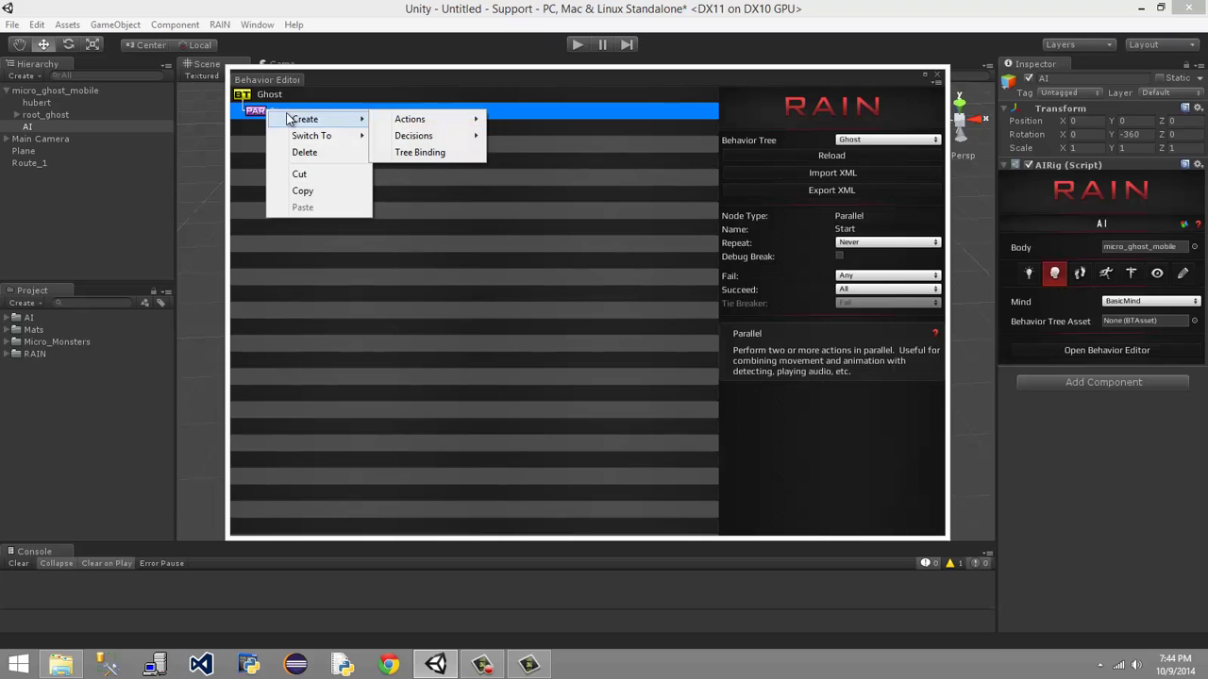
mouse_move(407, 121)
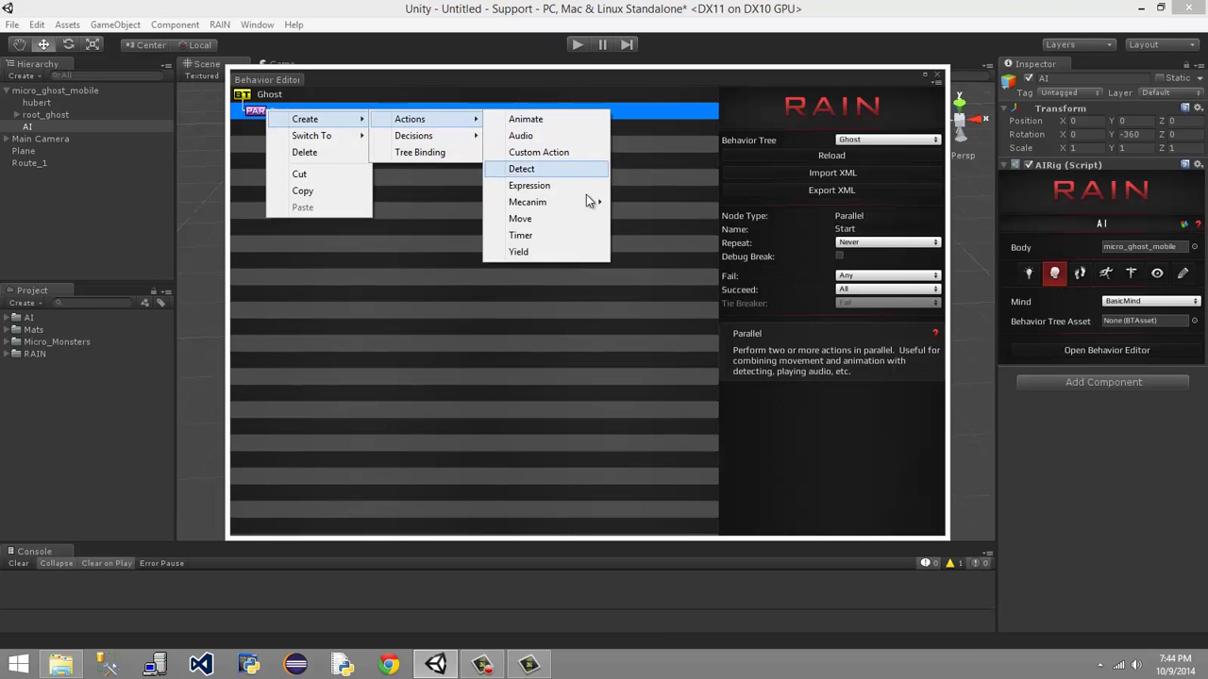
mouse_move(470, 138)
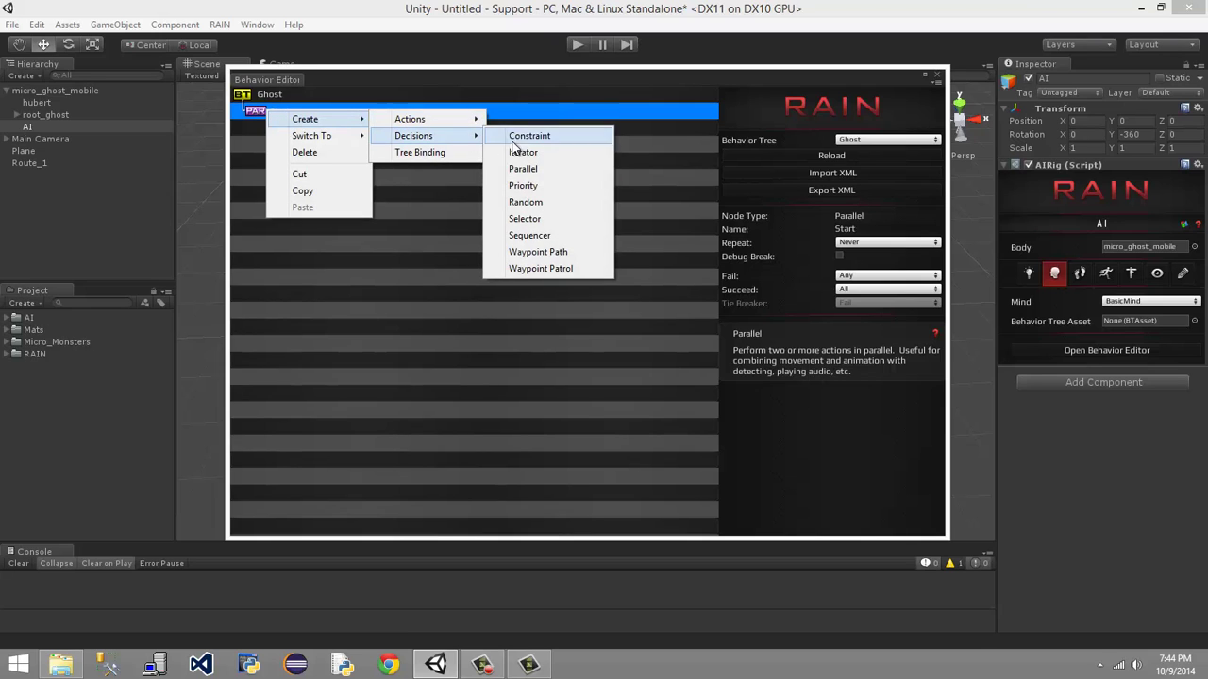
left_click(593, 271)
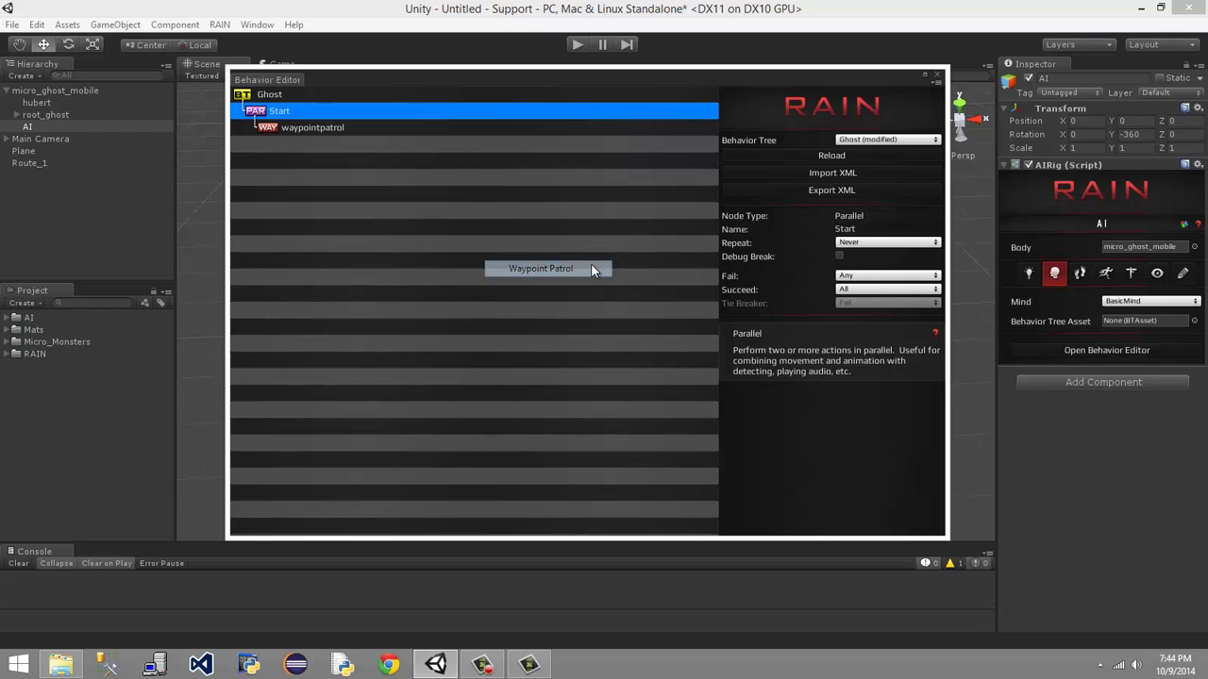
Set the waypointpatrol node's waypoint route to Route_1.
left_click(345, 128)
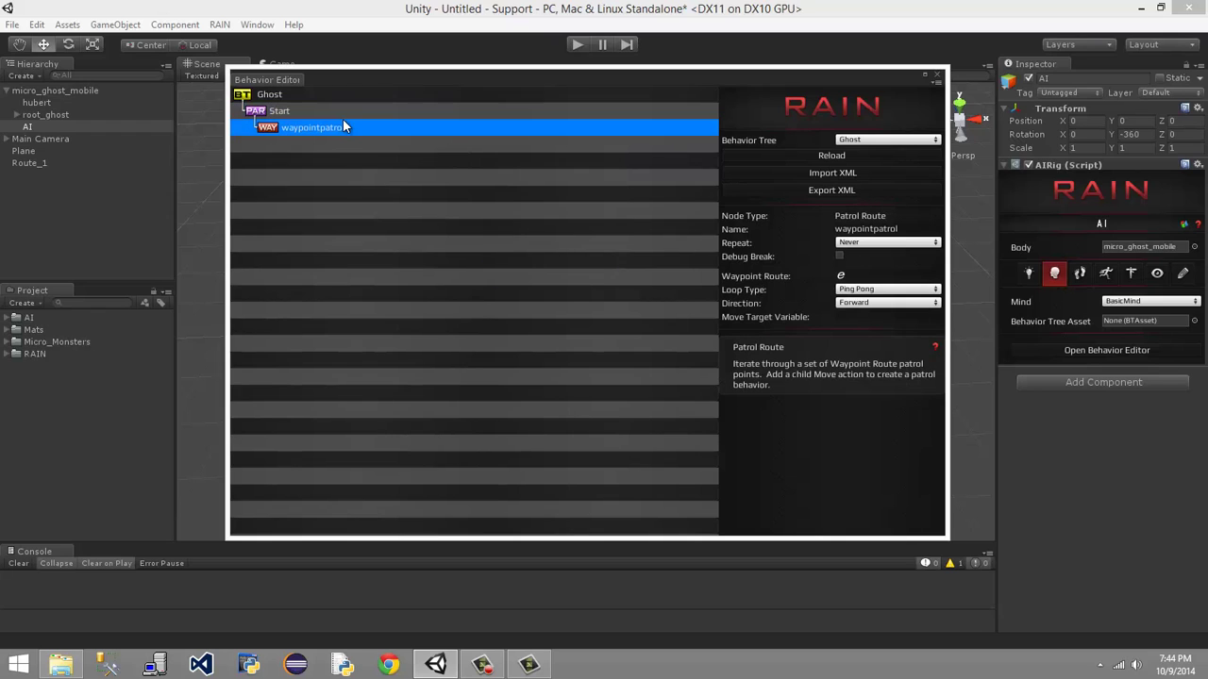
left_click(889, 291)
left_click(779, 438)
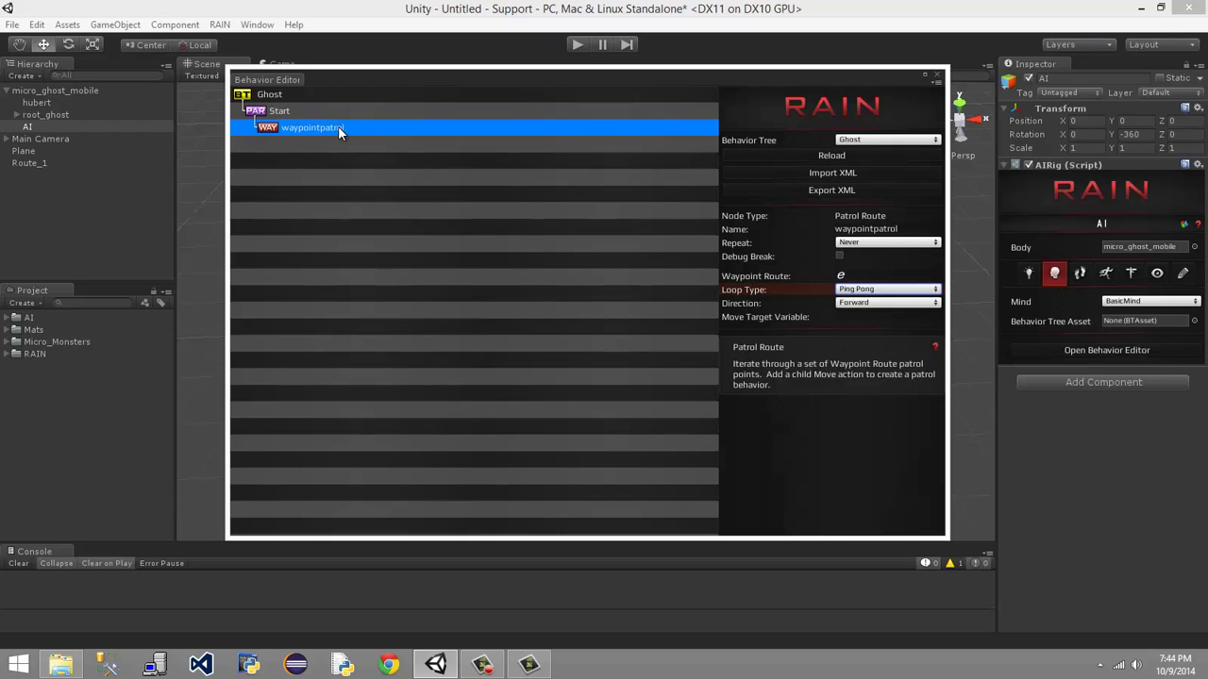
left_click(278, 113)
left_click(270, 131)
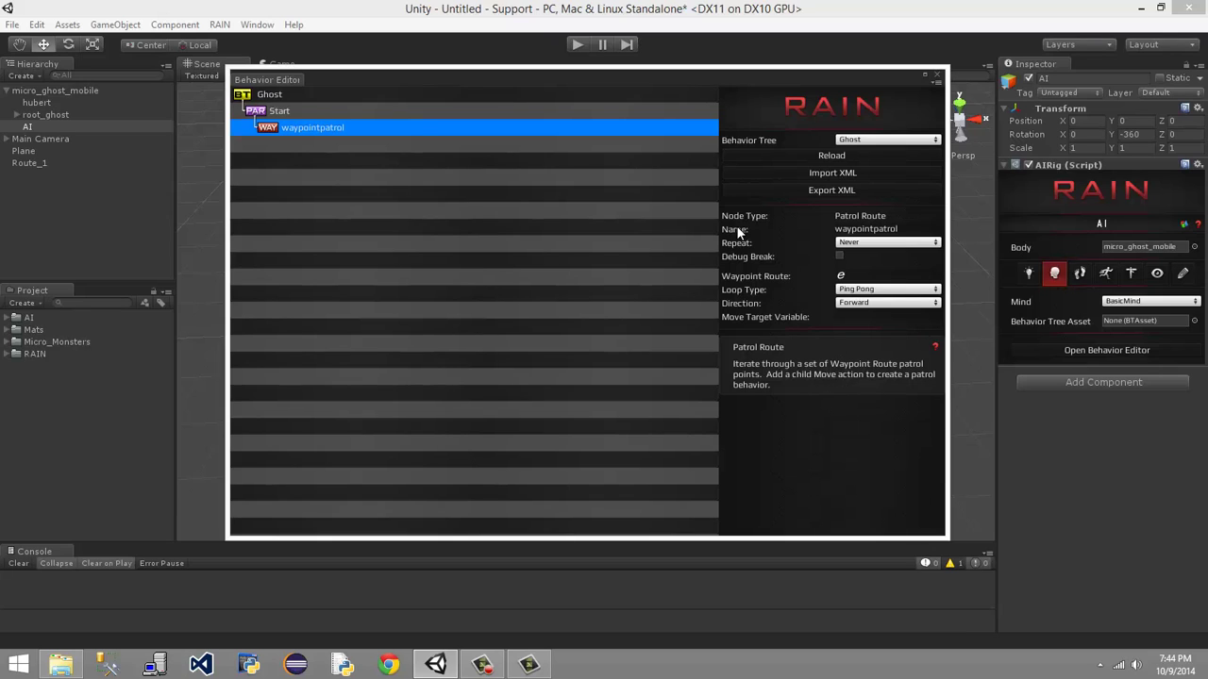
left_click(869, 275)
type("Route")
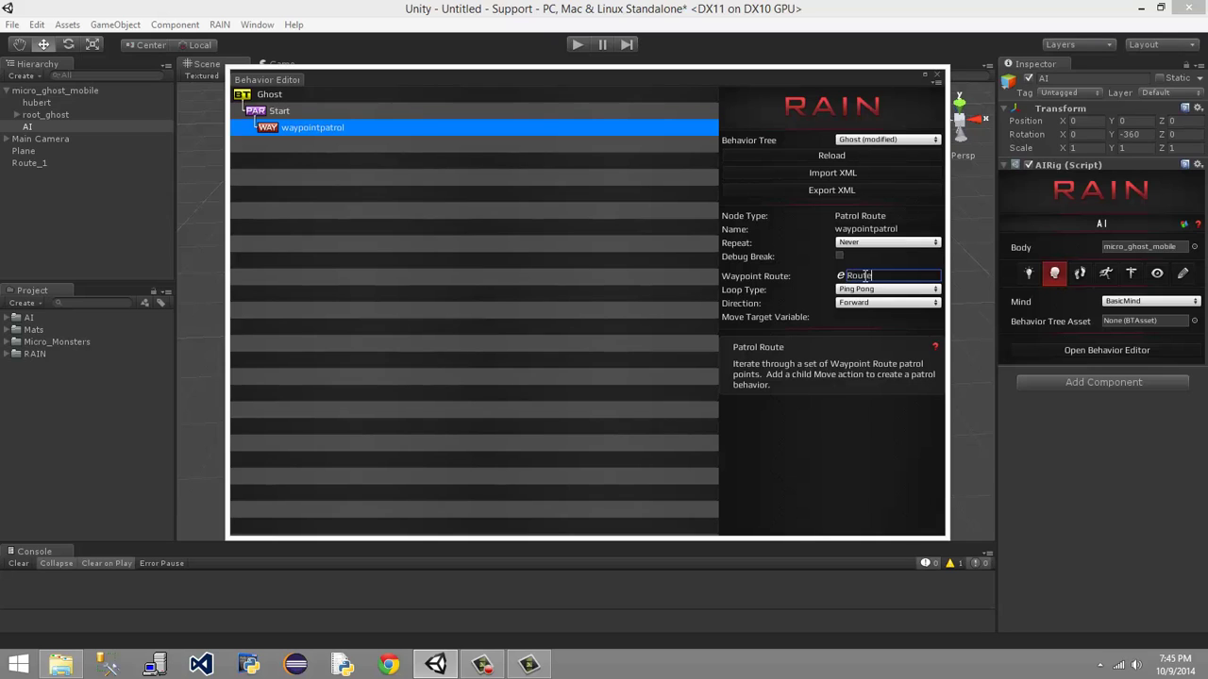
type("_1")
Set the waypointpatrol node's loop type to Loop.
left_click(863, 290)
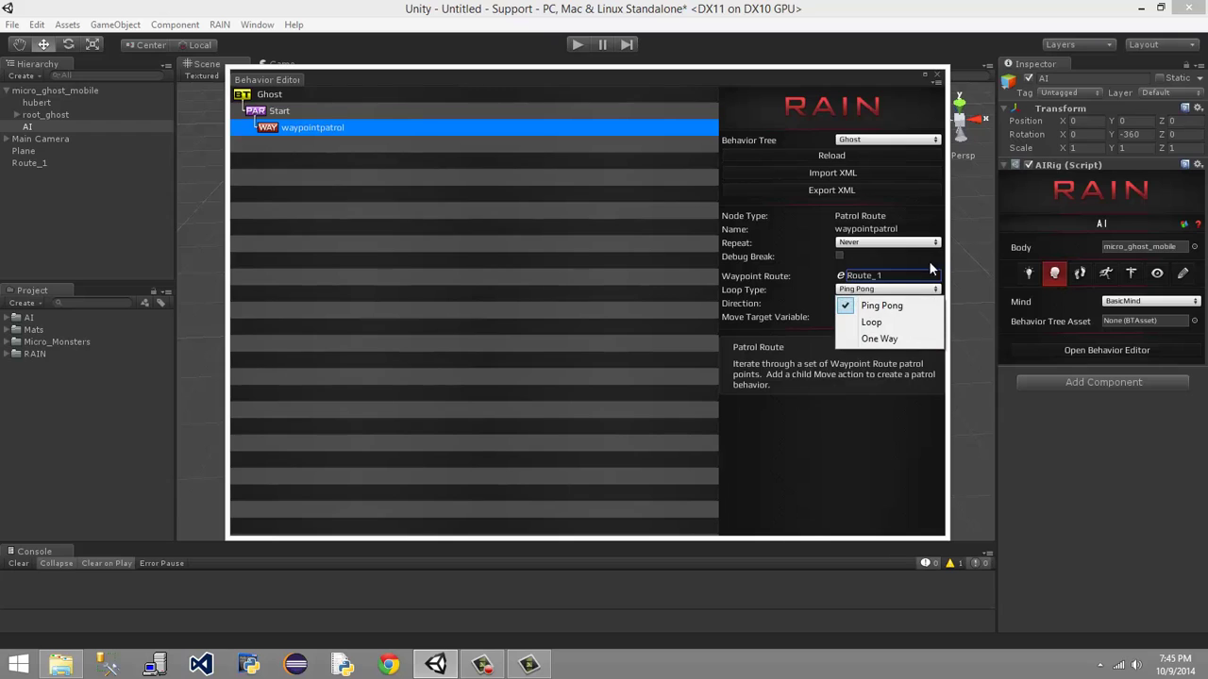
left_click(895, 322)
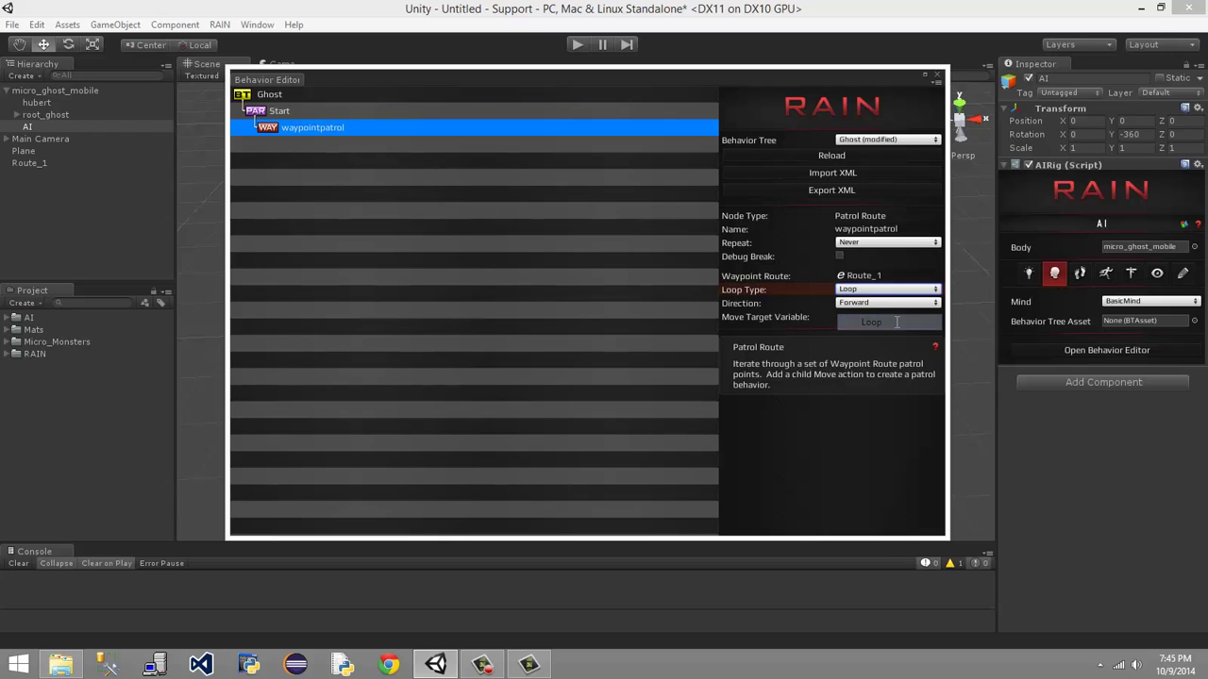
left_click(877, 291)
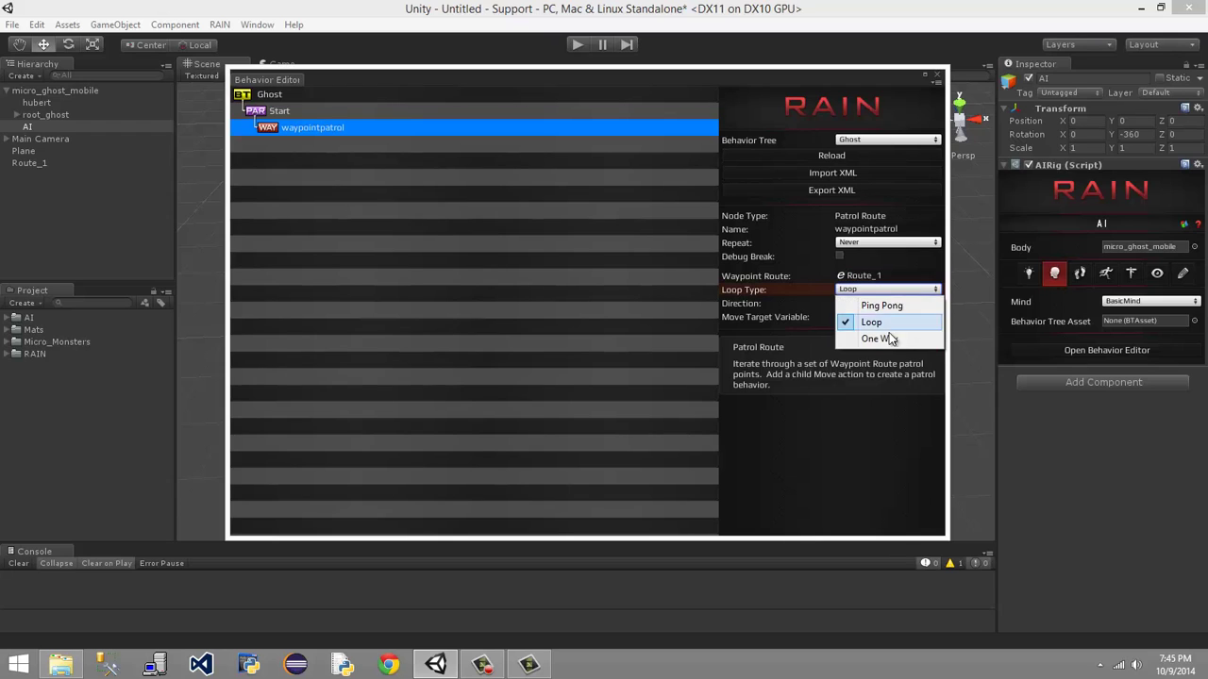
left_click(877, 322)
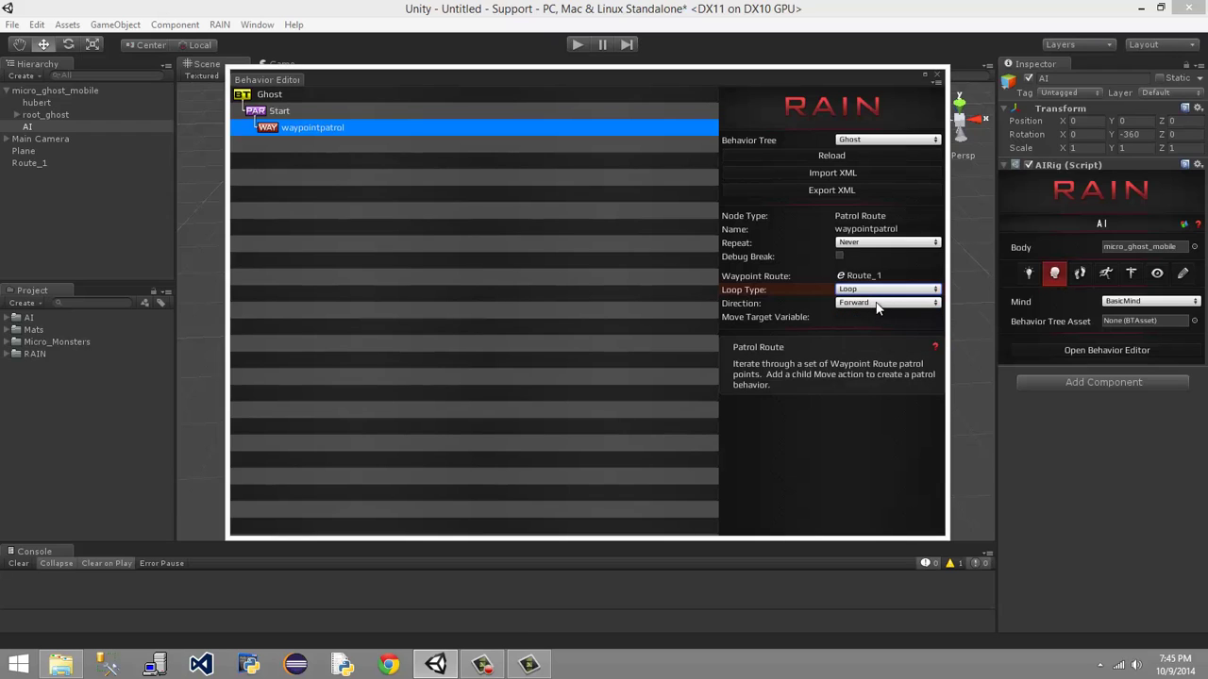
Set the waypointpatrol node's move target variable to varpath.
left_click(856, 317)
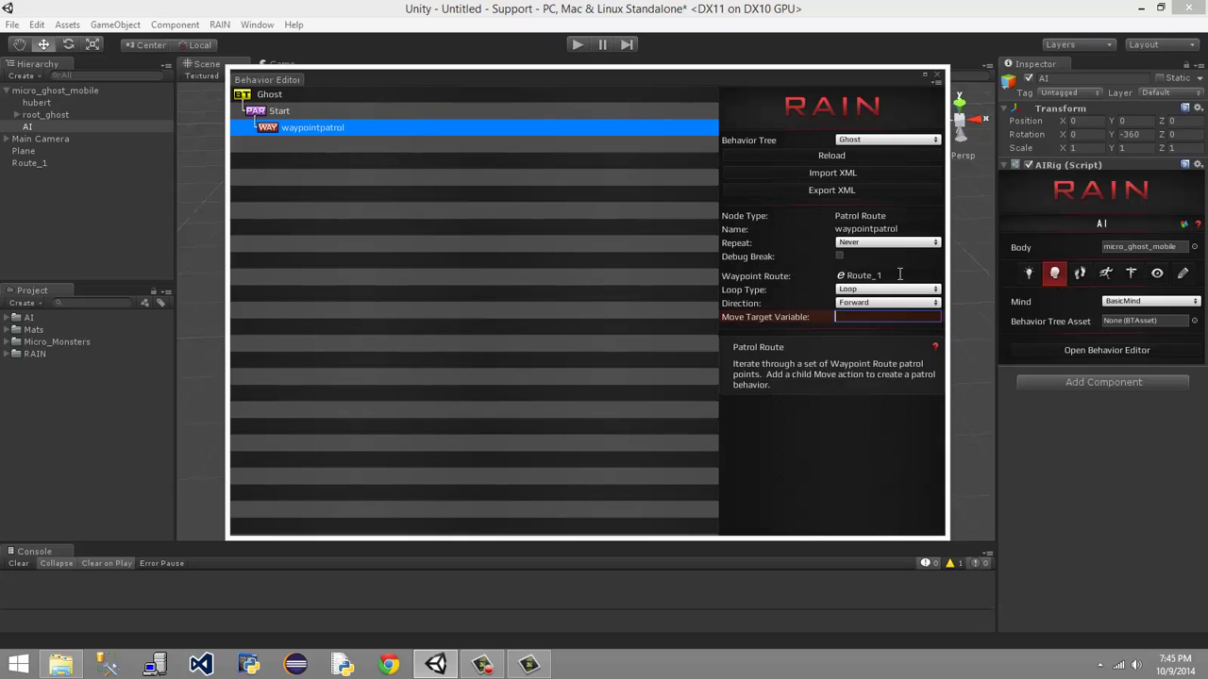
left_click(899, 276)
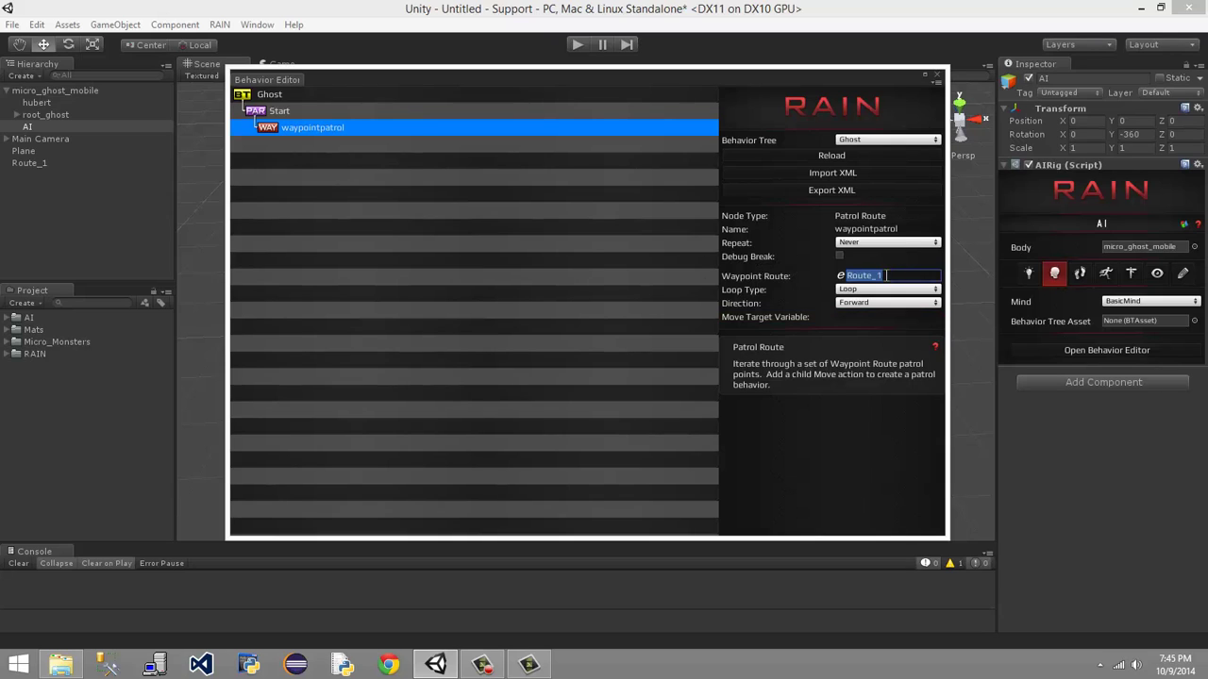
left_click(871, 318)
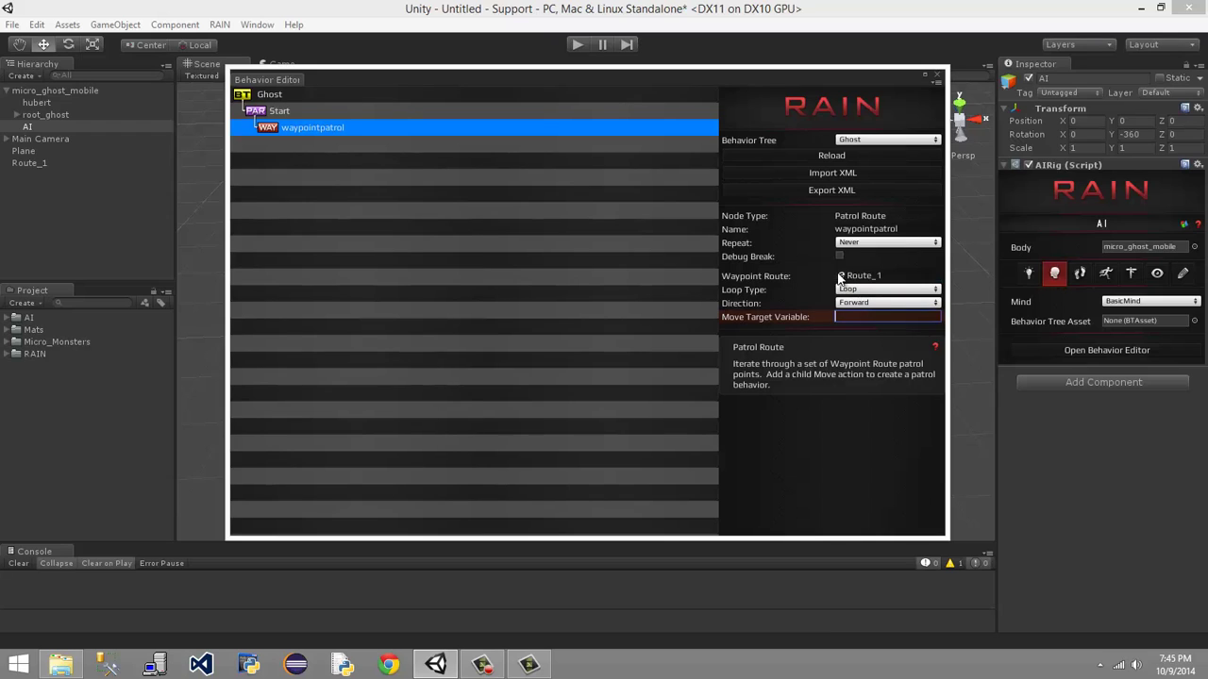
left_click(898, 275)
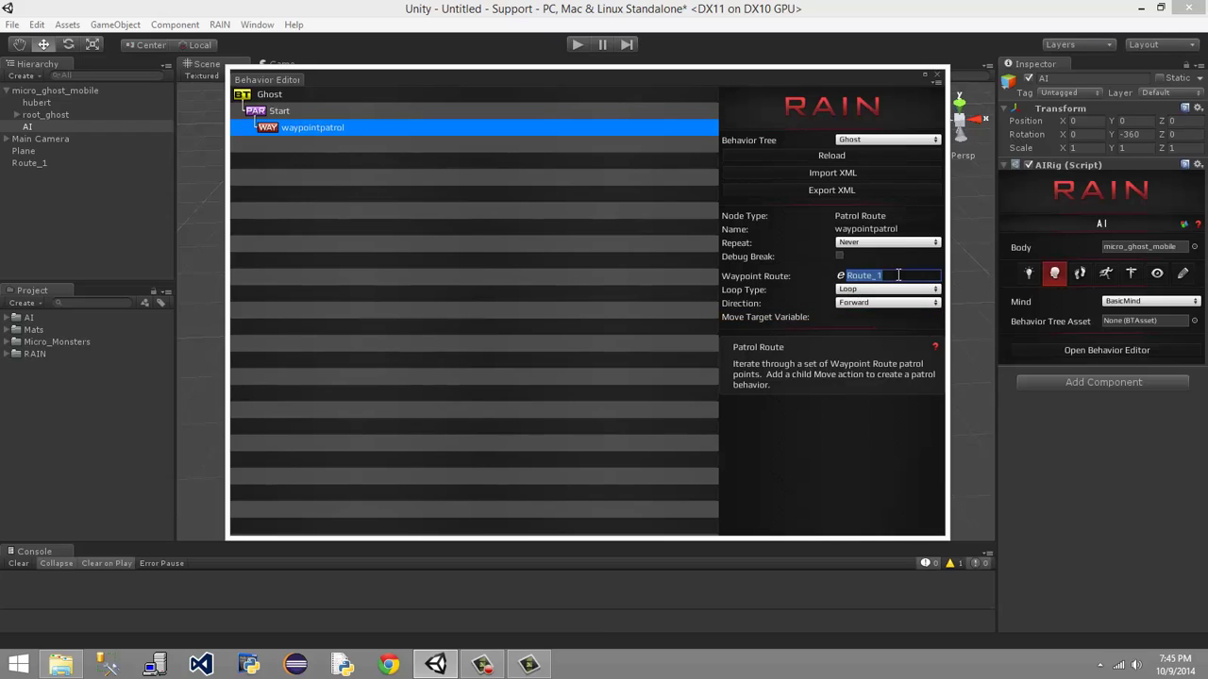
left_click(860, 320)
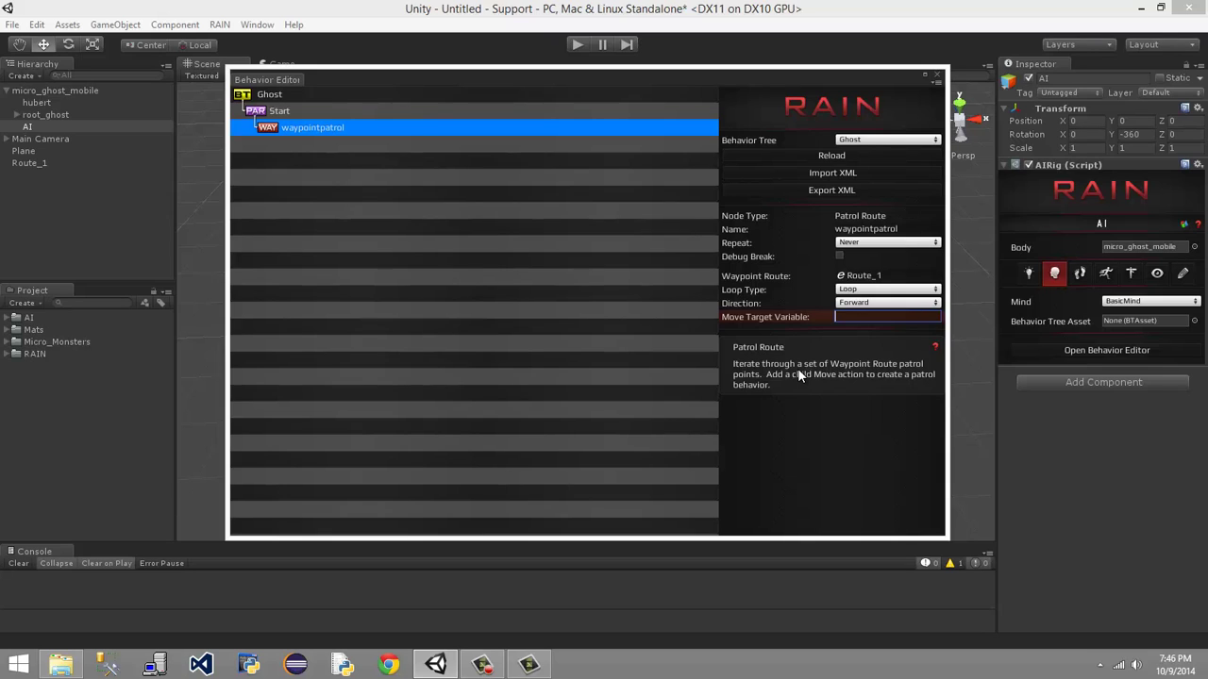
type("varpath")
double_click(887, 316)
left_click(875, 316)
Change the waypointpatrol node's move target variable to varwaypoint and save.
left_click_drag(749, 77, 714, 74)
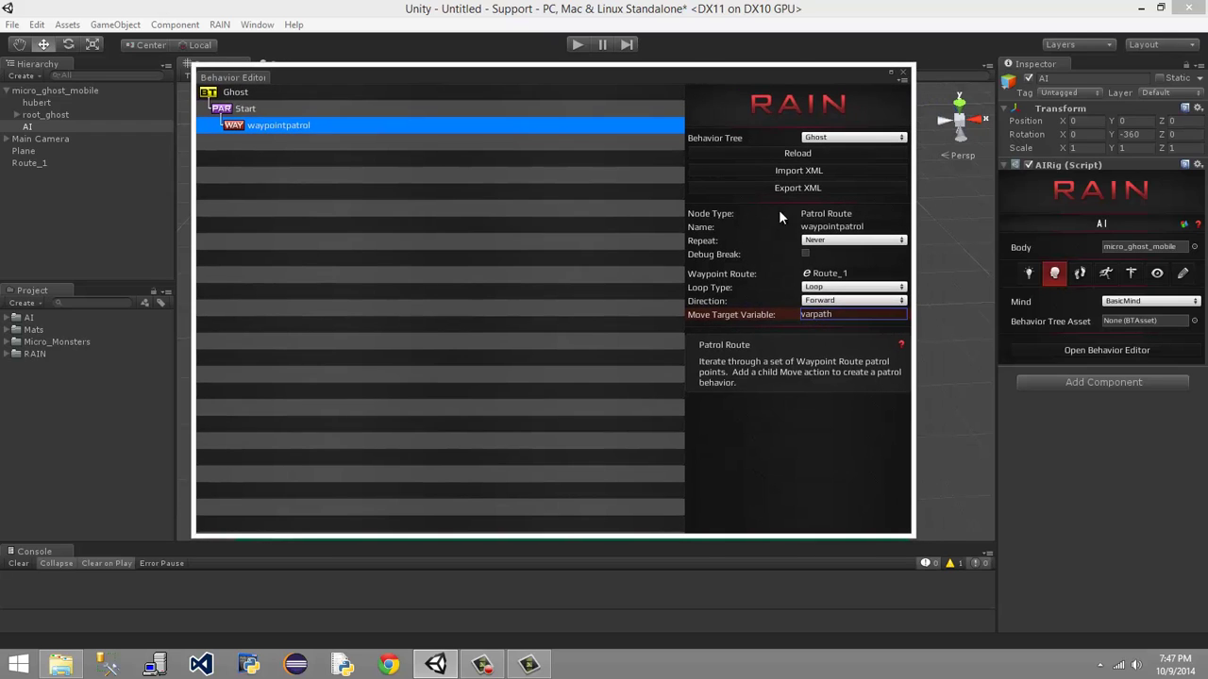
left_click_drag(843, 315, 818, 316)
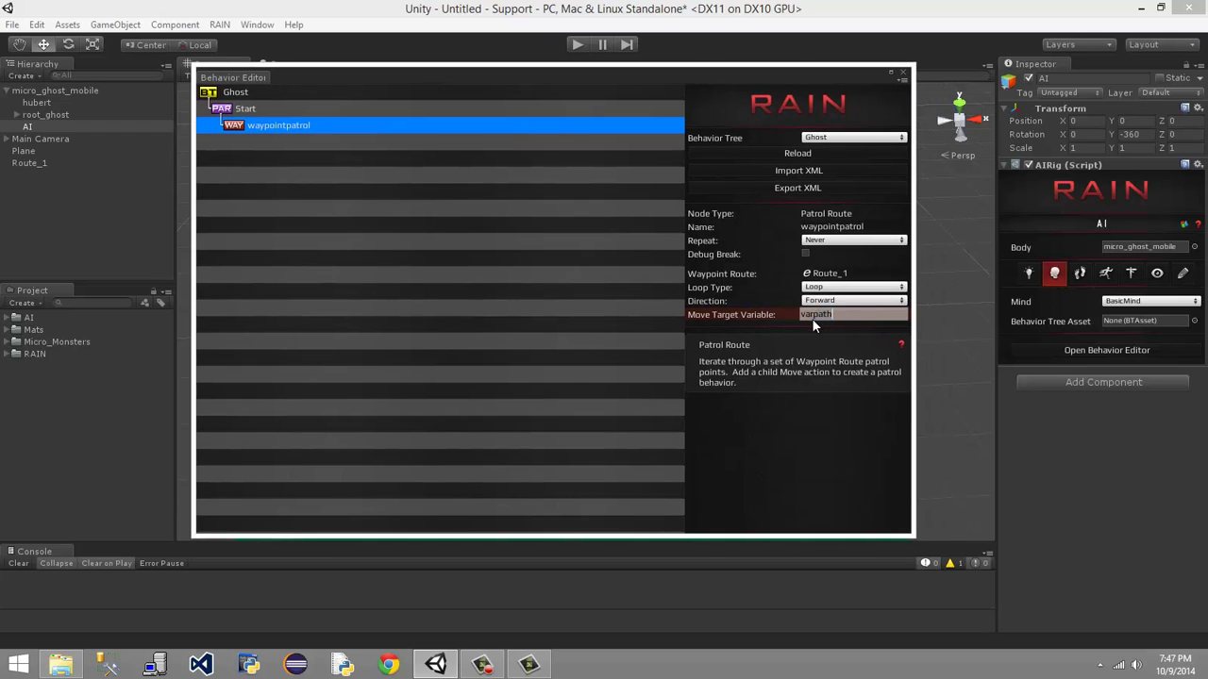
left_click(848, 319)
left_click_drag(704, 78, 682, 83)
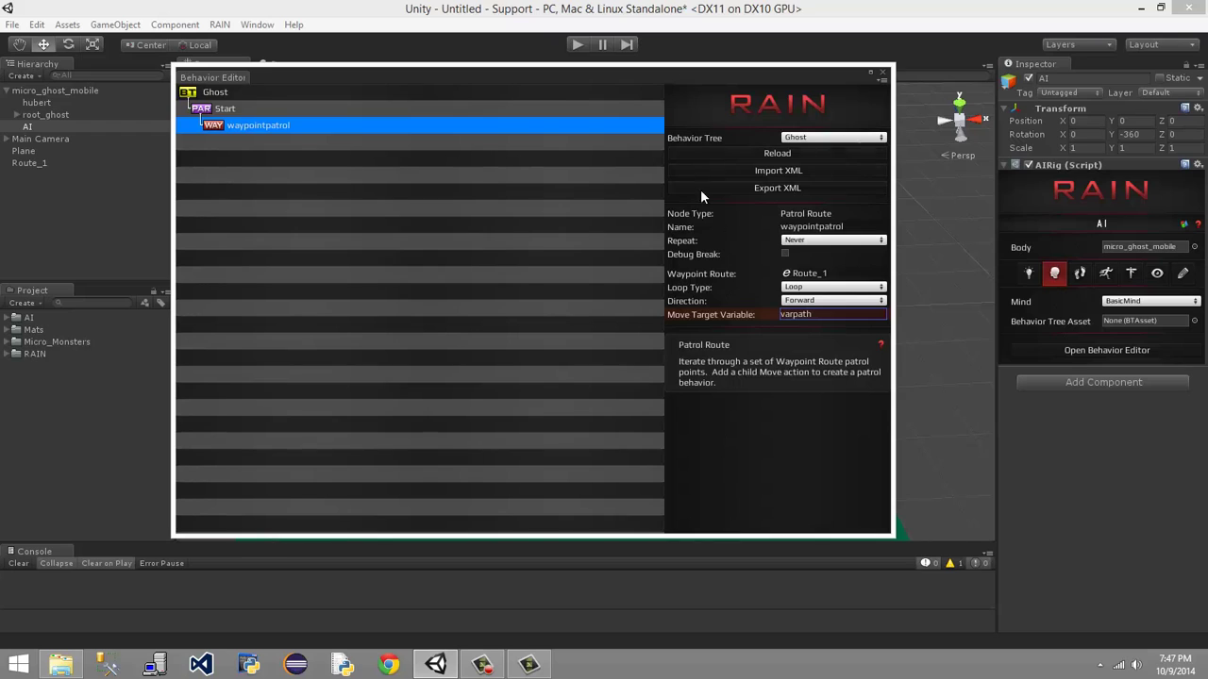
left_click_drag(816, 317, 800, 320)
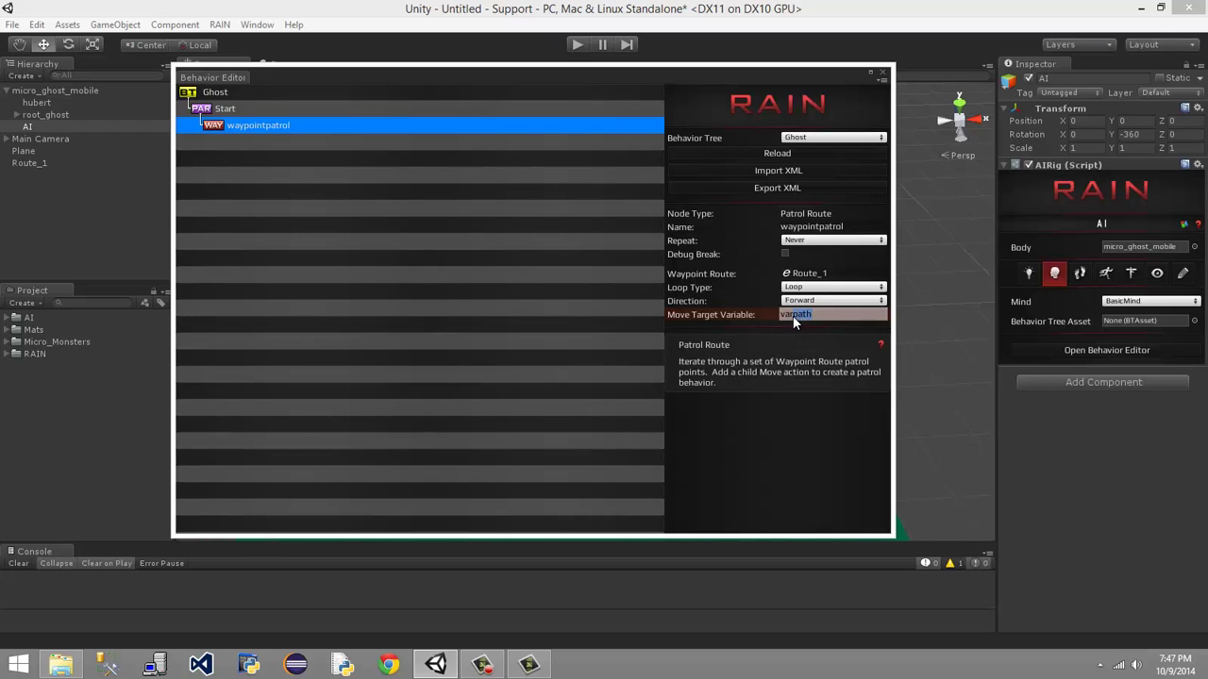
type("waypoint")
key("ctrl+s")
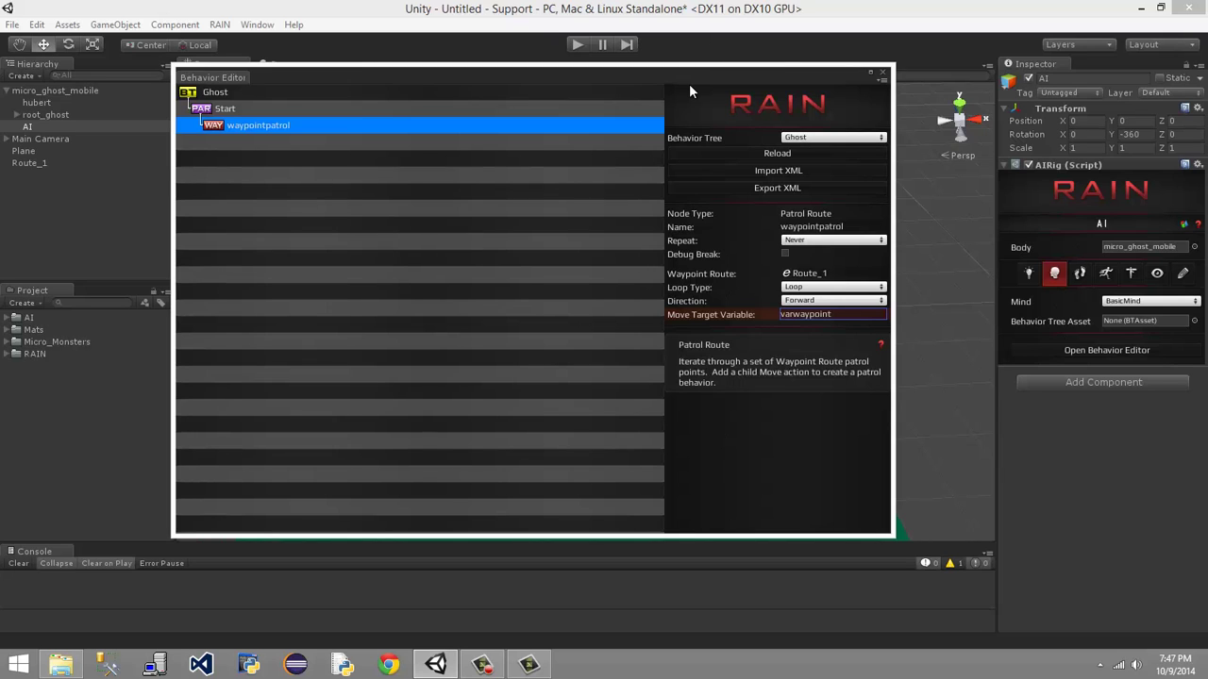
left_click_drag(683, 75, 702, 76)
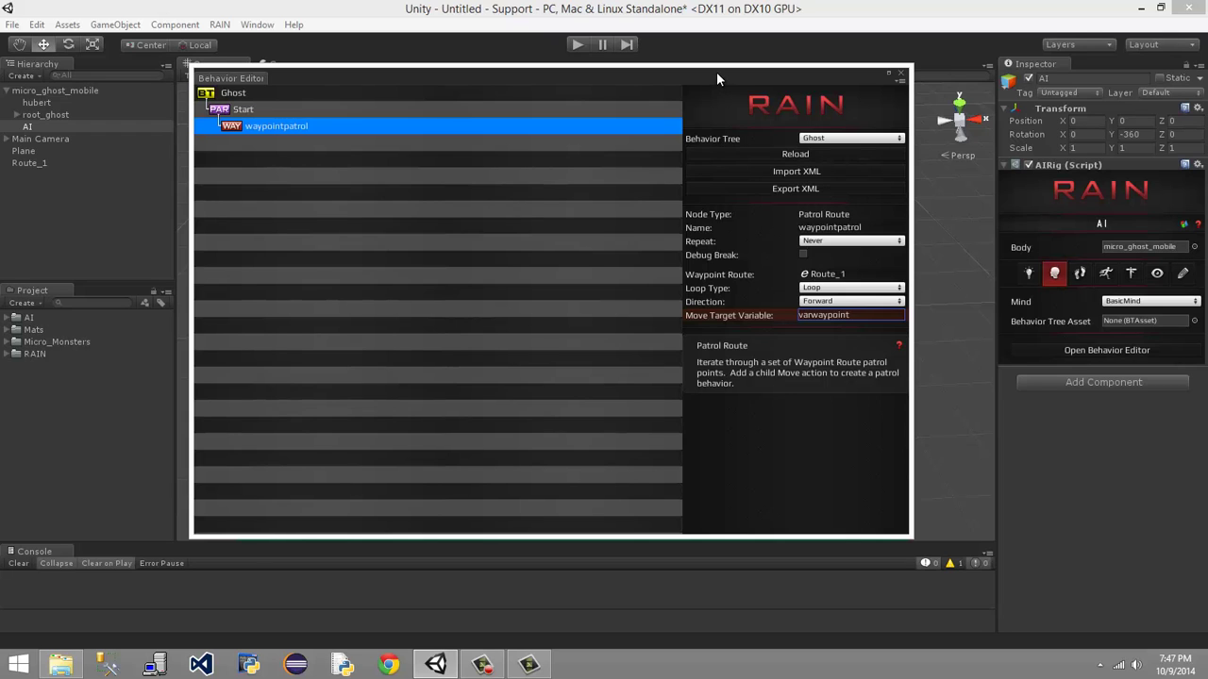
left_click_drag(716, 72, 739, 72)
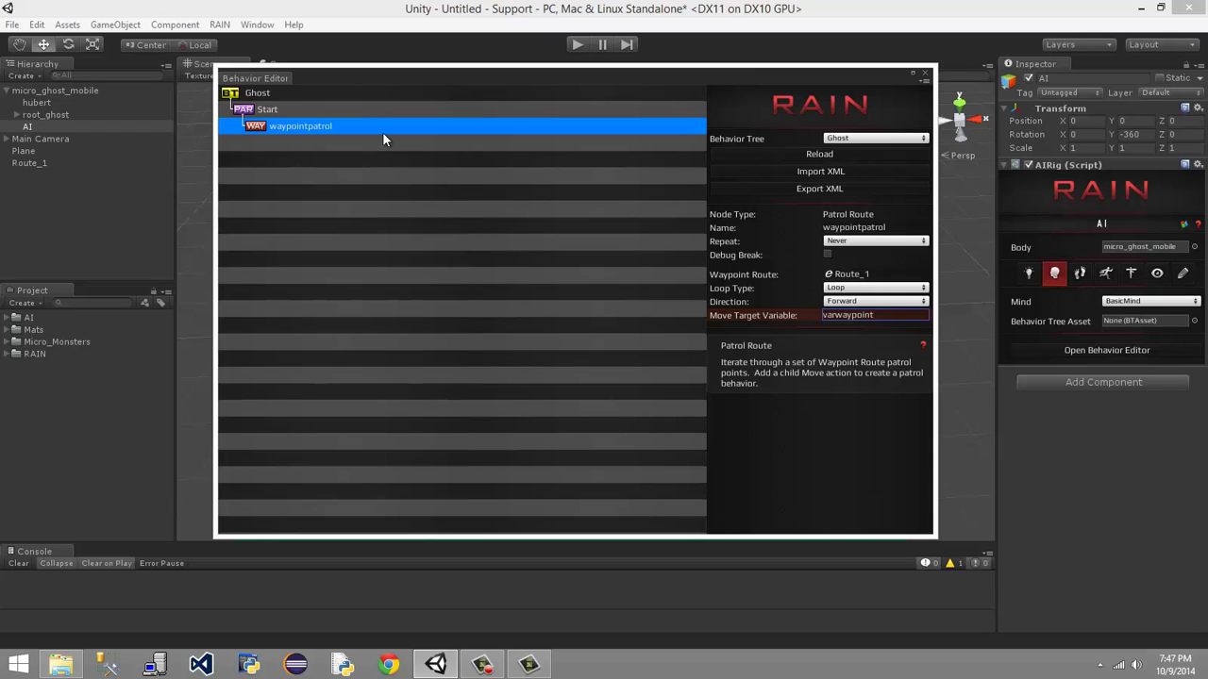
mouse_move(600, 75)
left_mouse_down()
mouse_move(586, 72)
mouse_move(603, 85)
left_mouse_up()
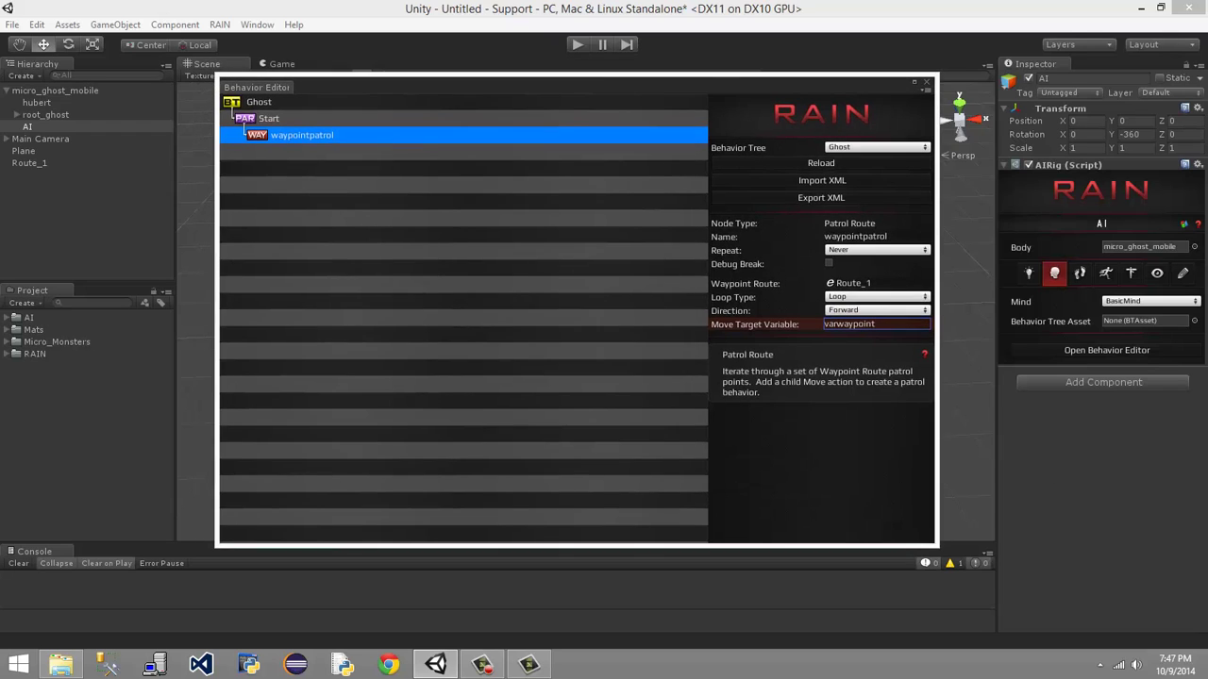